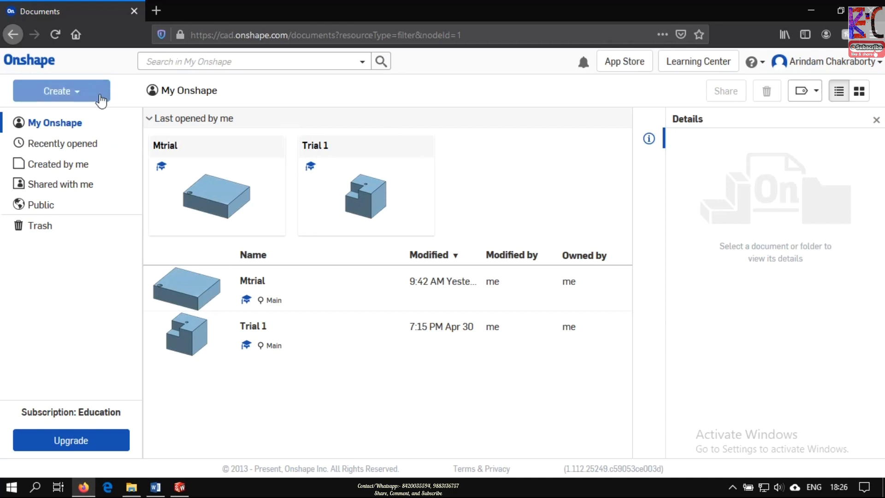
- Create a new document named 02.02.2020
click(100, 95)
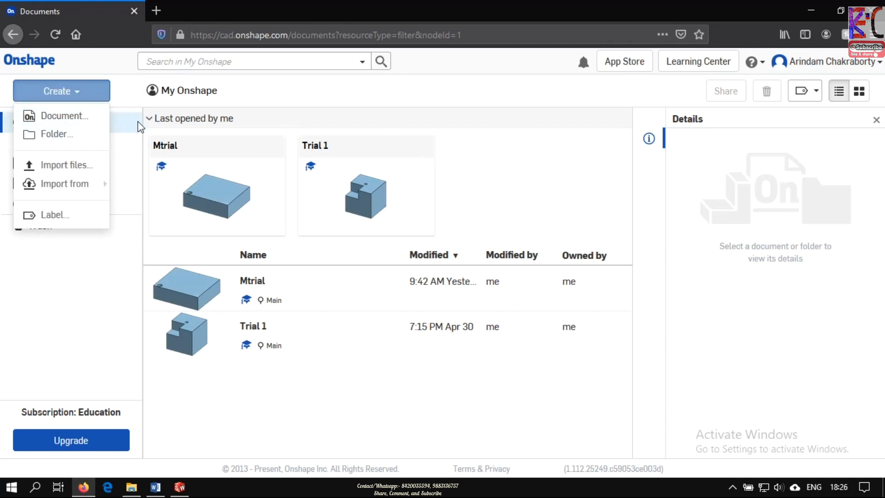
click(57, 121)
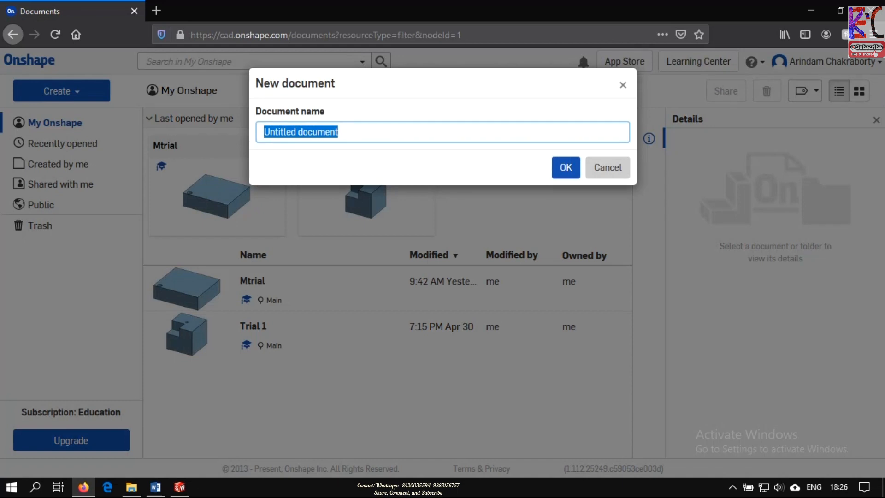
text(4)
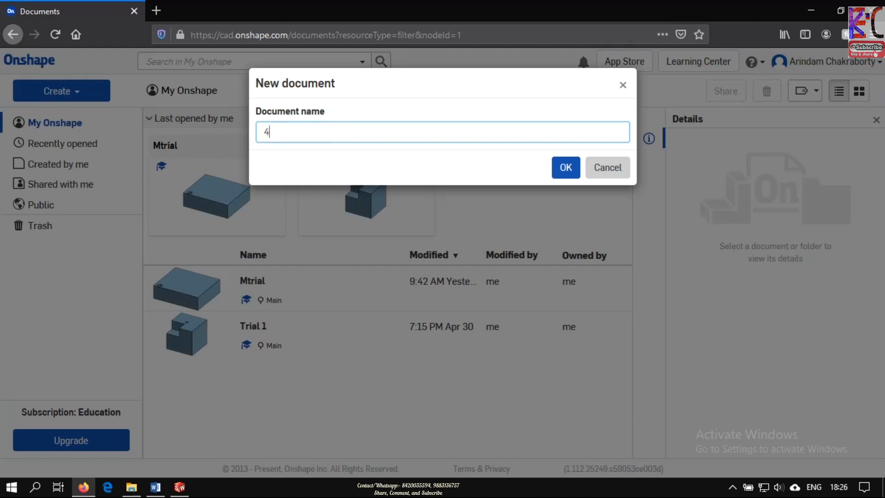
key(BackSpace)
text(2)
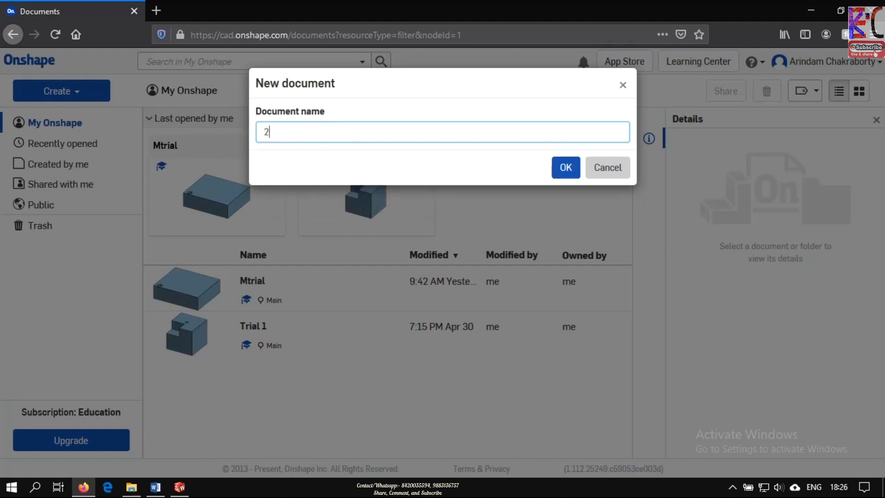
key(BackSpace)
text(02.02.20202)
key(BackSpace)
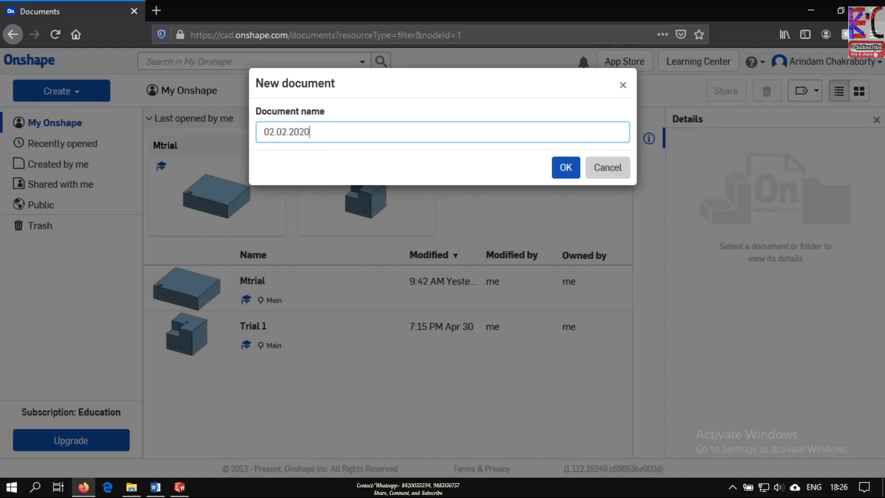
key(Return)
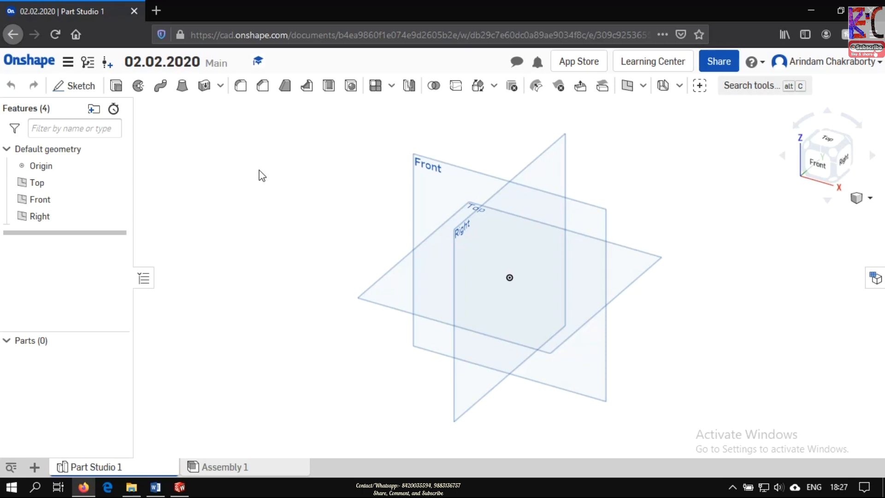
- Create a sketch on the Top plane and close it without drawing any geometry
click(82, 87)
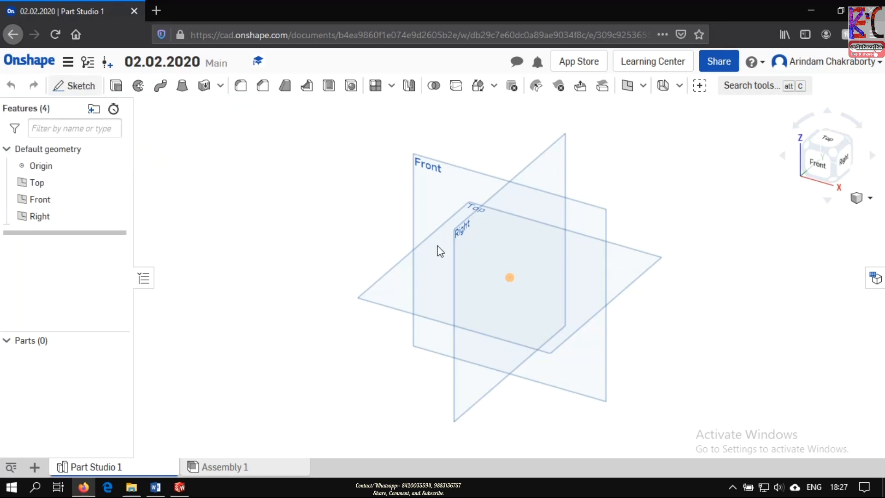
click(376, 293)
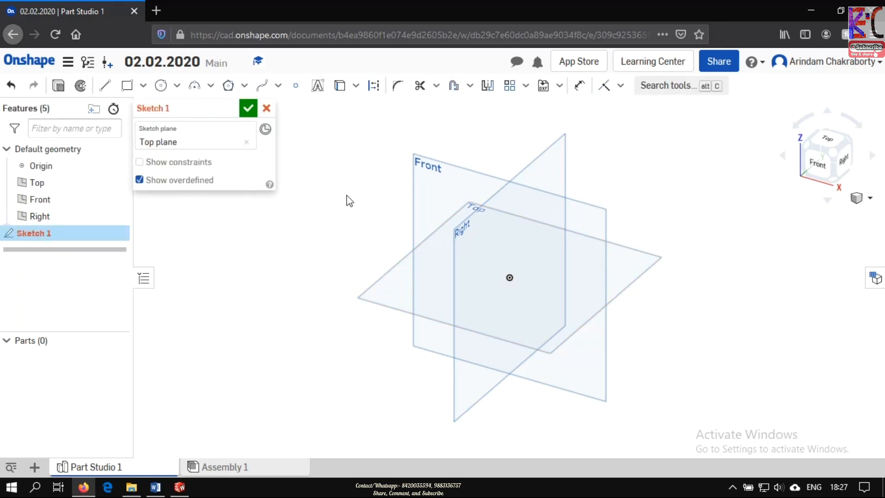
click(248, 111)
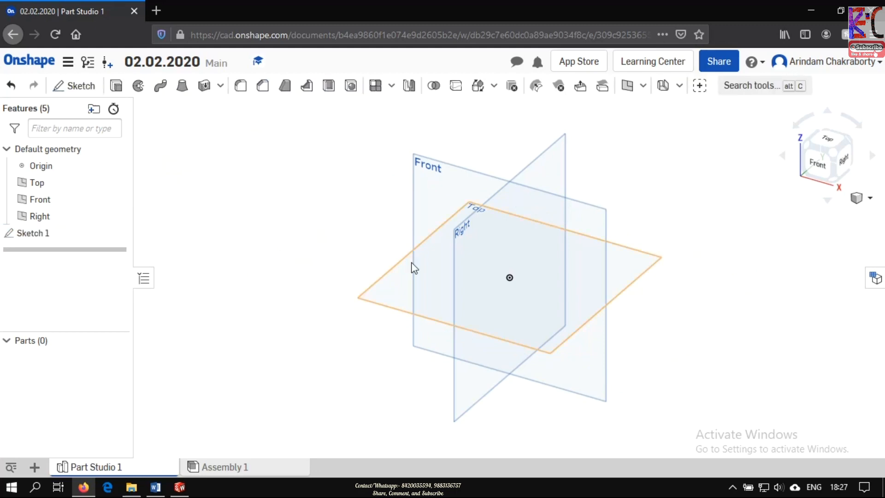
- Start another sketch on the Top plane and draw a center point rectangle about 3.96 in wide and 3.92 in high from the origin
click(75, 85)
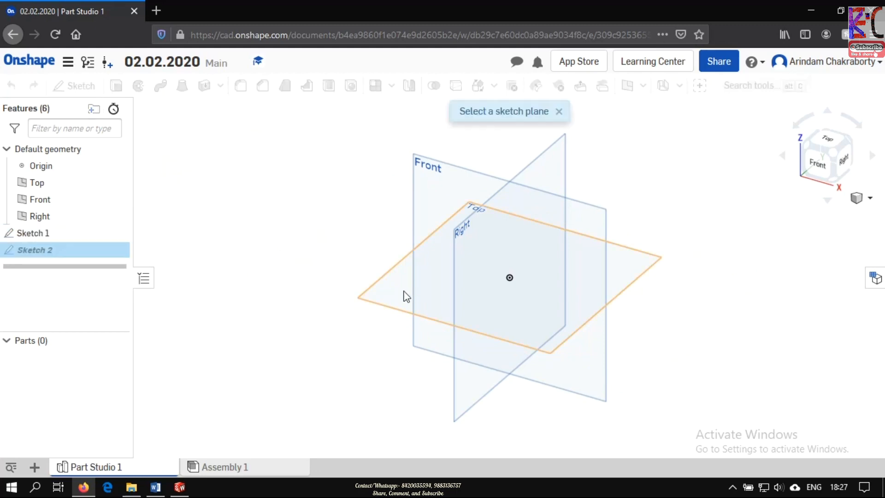
click(389, 295)
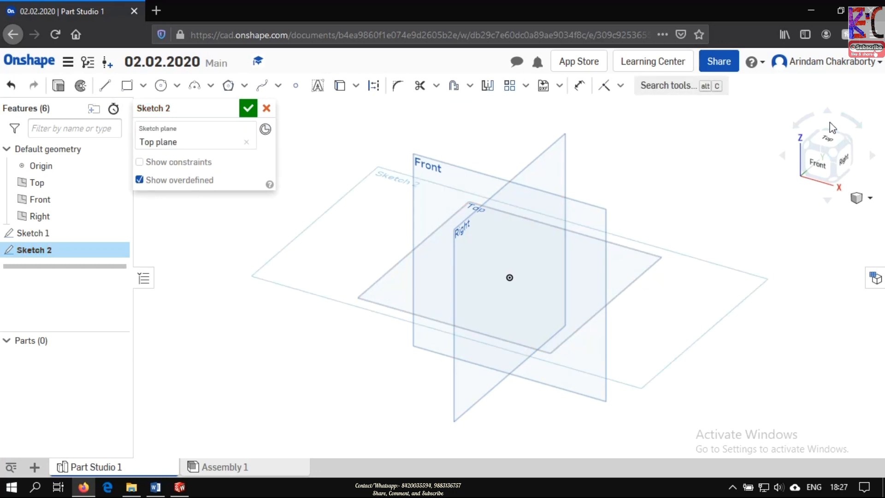
click(829, 147)
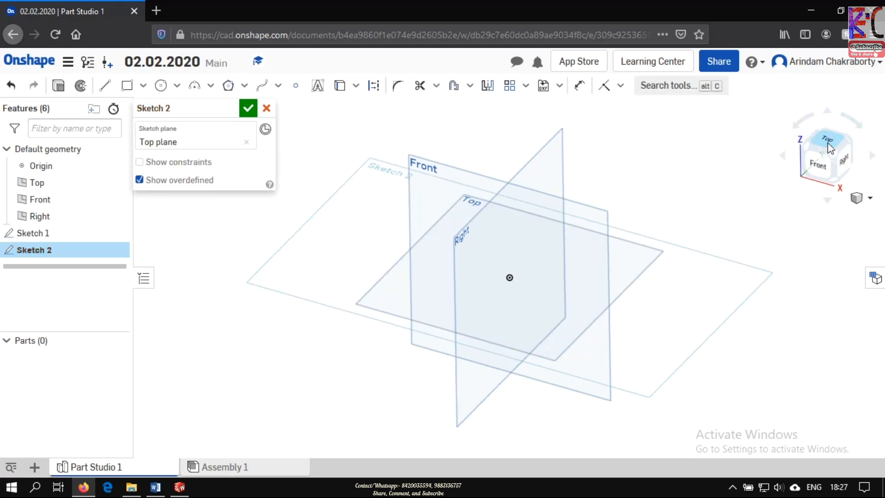
click(143, 86)
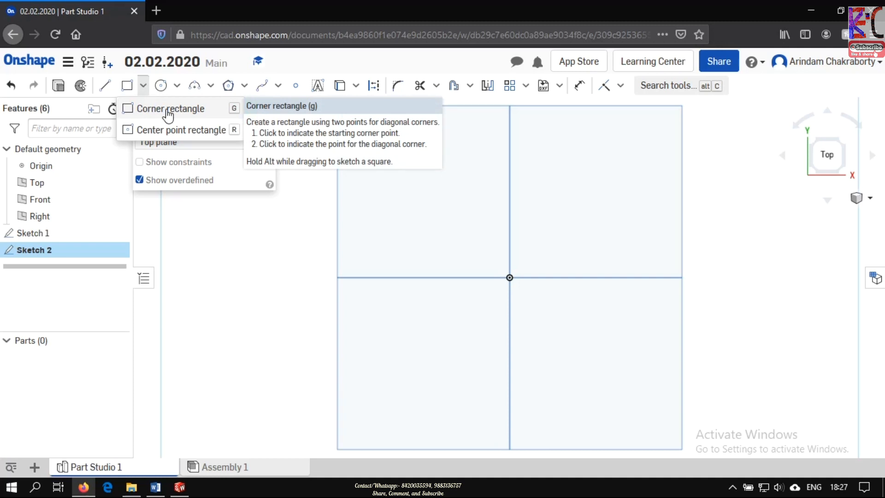
click(183, 135)
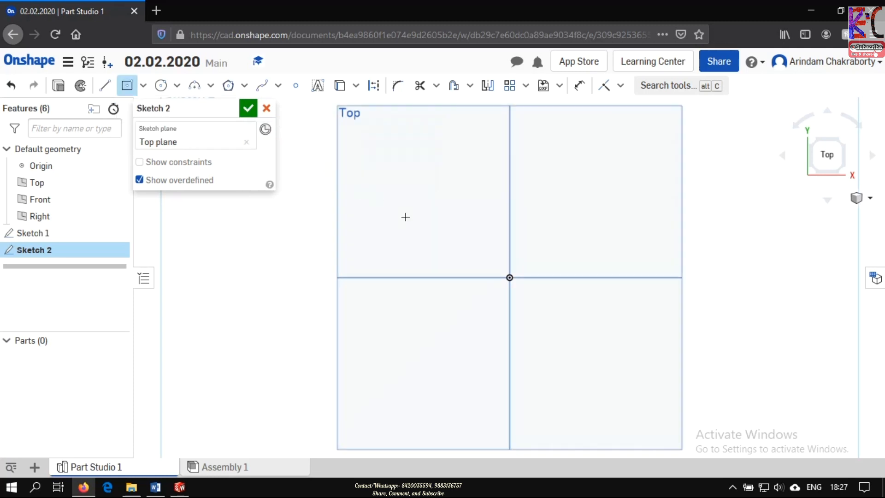
click(510, 279)
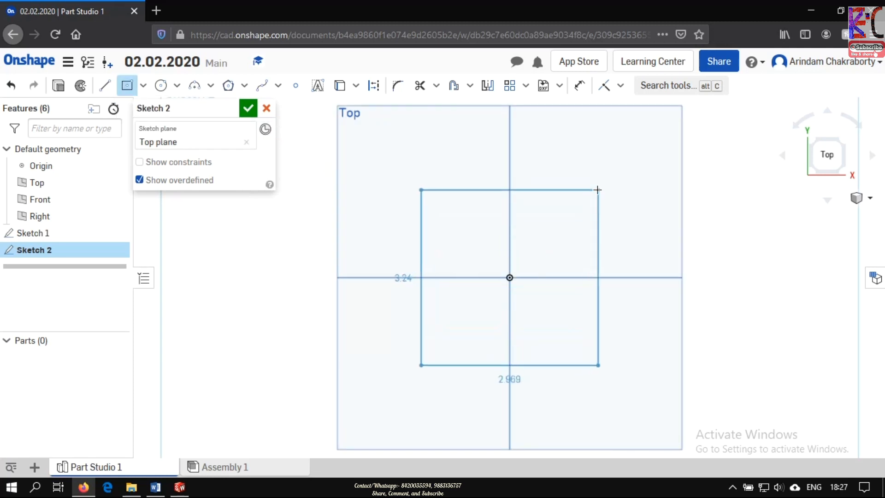
click(623, 165)
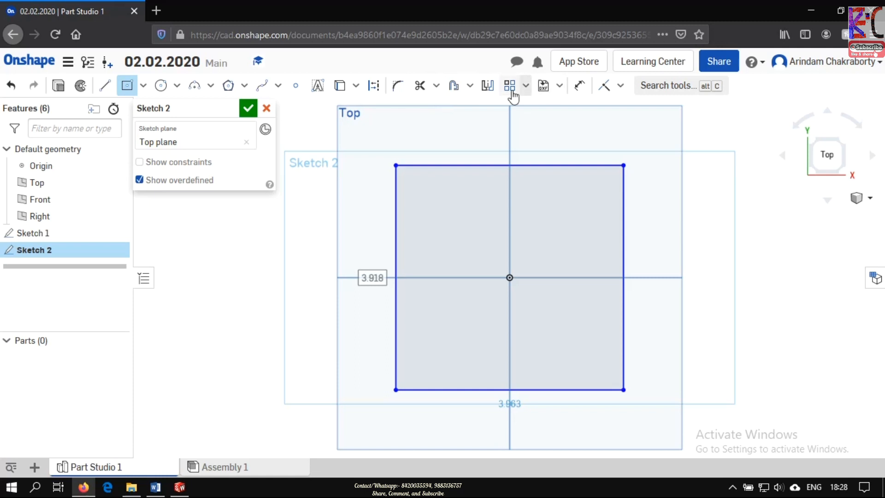
- Dimension the rectangle's vertical side to 100 mm
click(579, 86)
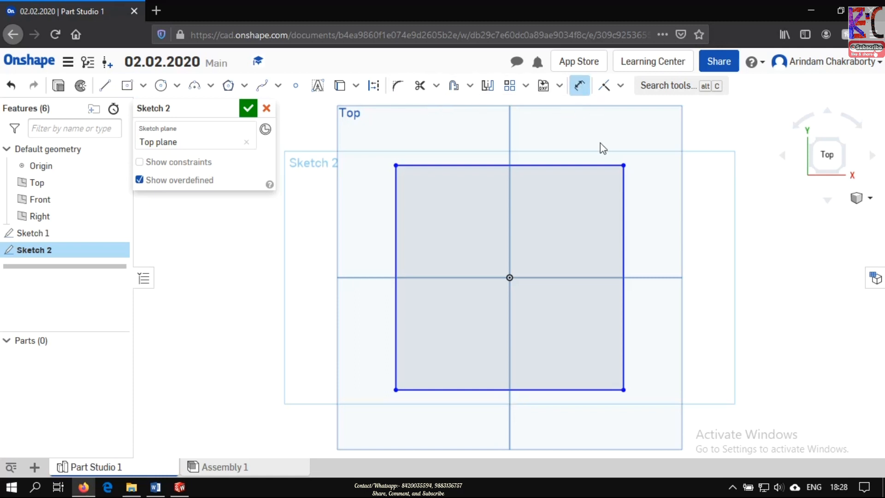
click(625, 184)
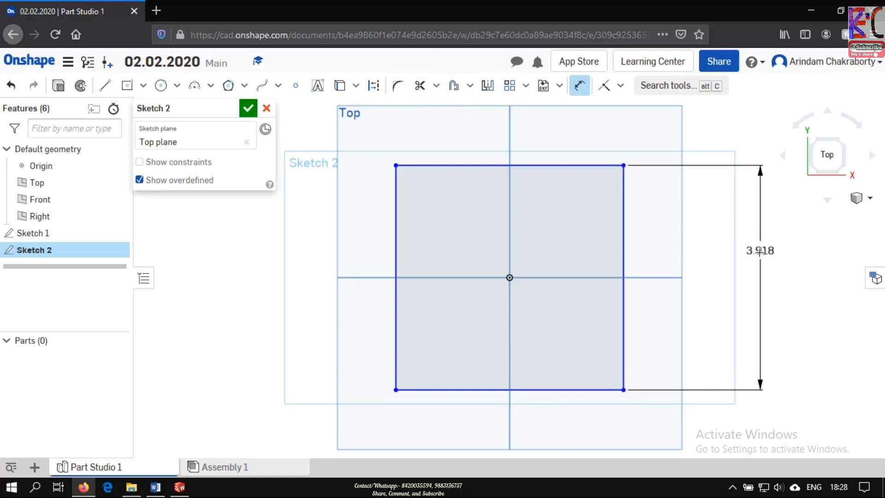
click(763, 252)
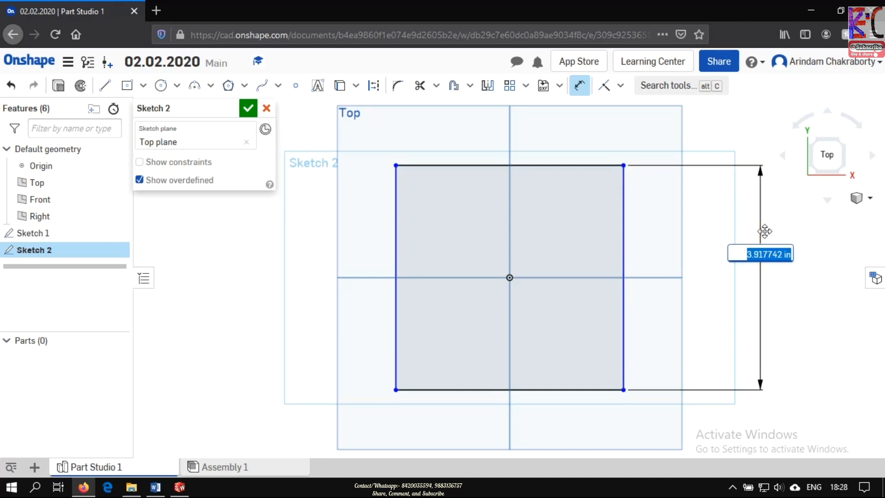
text(100mm)
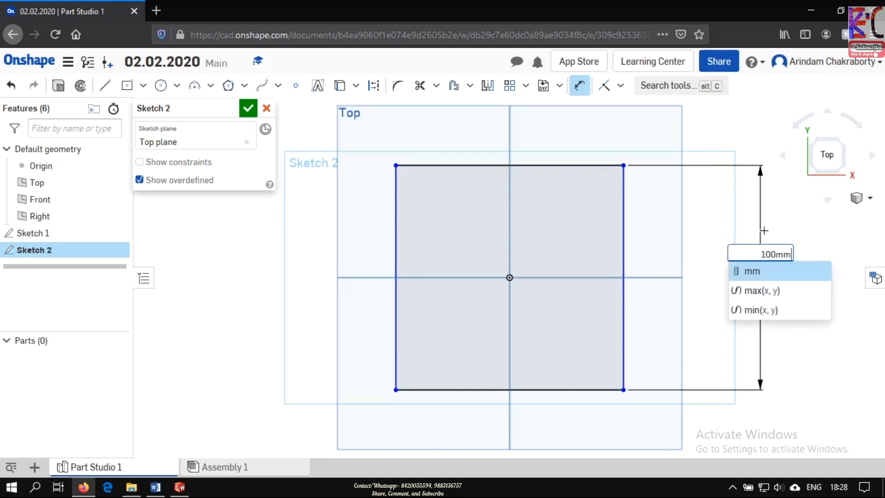
key(Return)
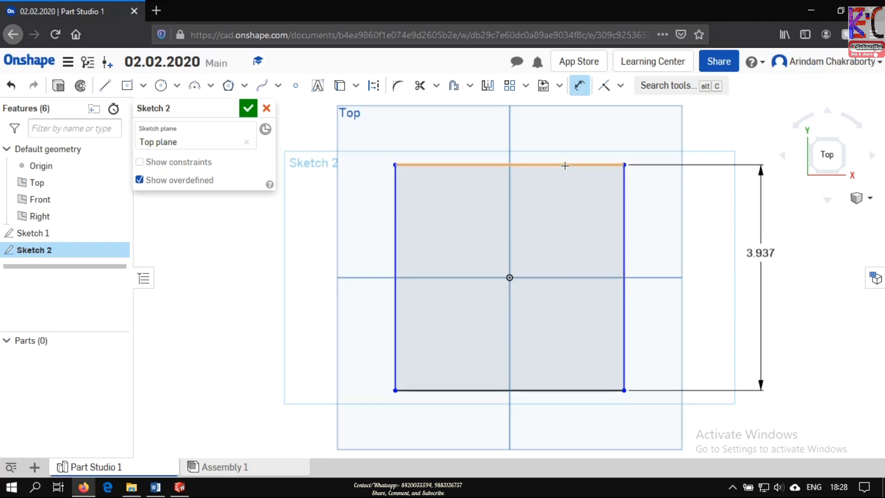
- Dimension the rectangle's top edge to 100 mm
click(568, 167)
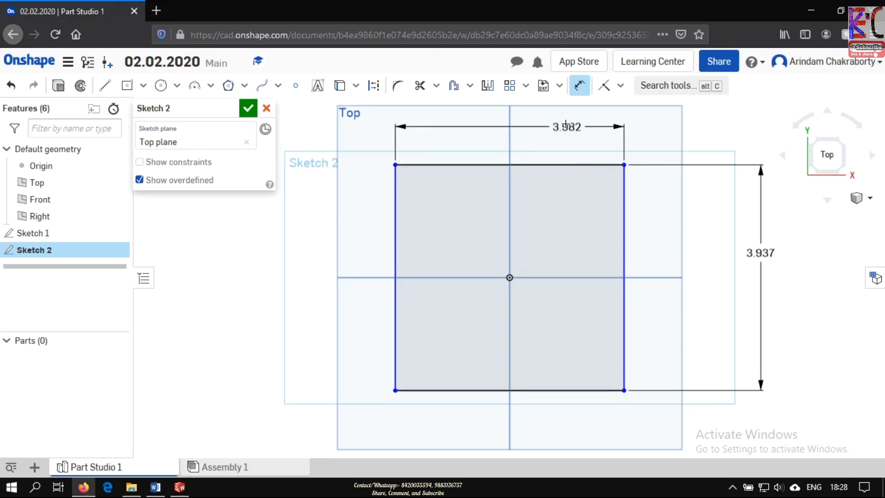
click(523, 129)
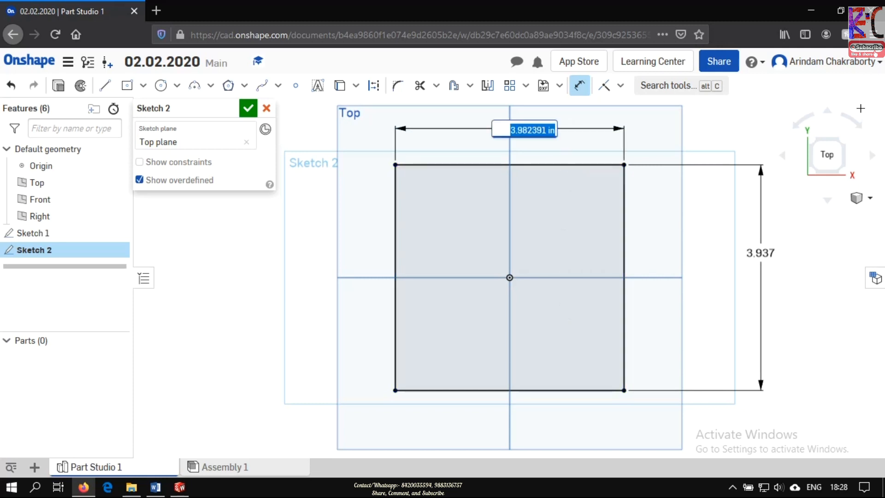
text(100)
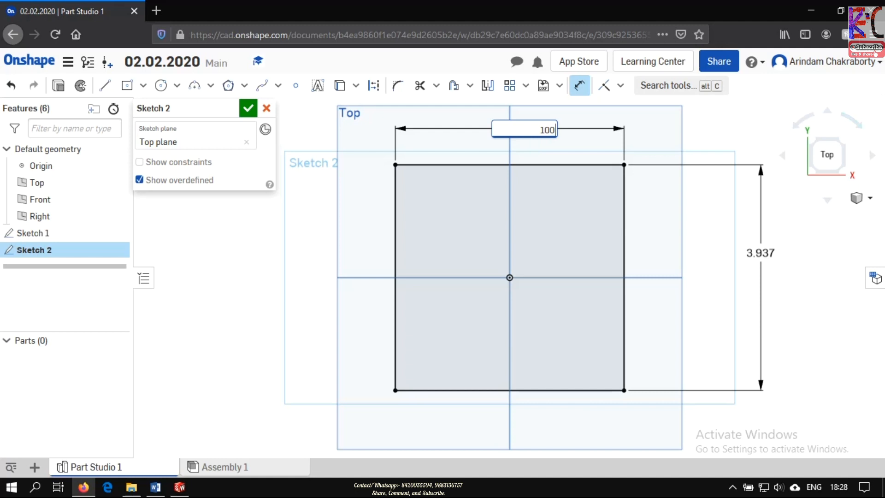
text(mm)
key(Return)
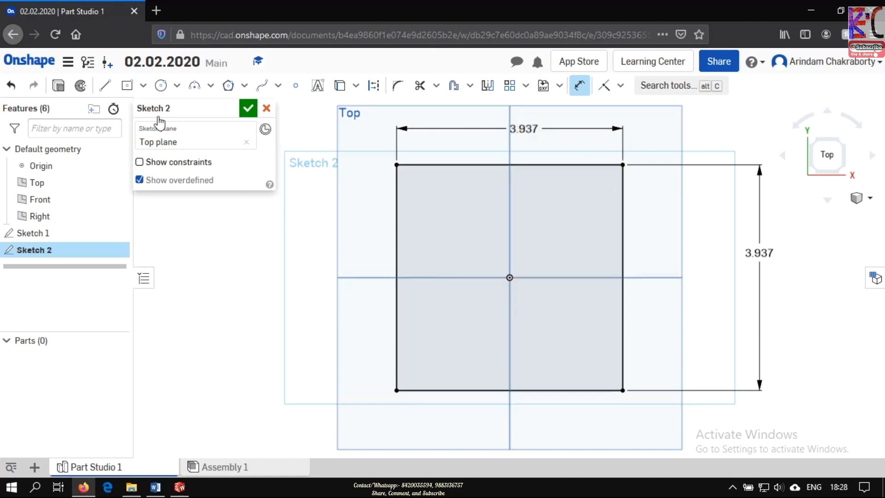
- Show the sketch constraints and draw a center point circle about 0.87 in across inside the rectangle's upper-left corner area
click(140, 162)
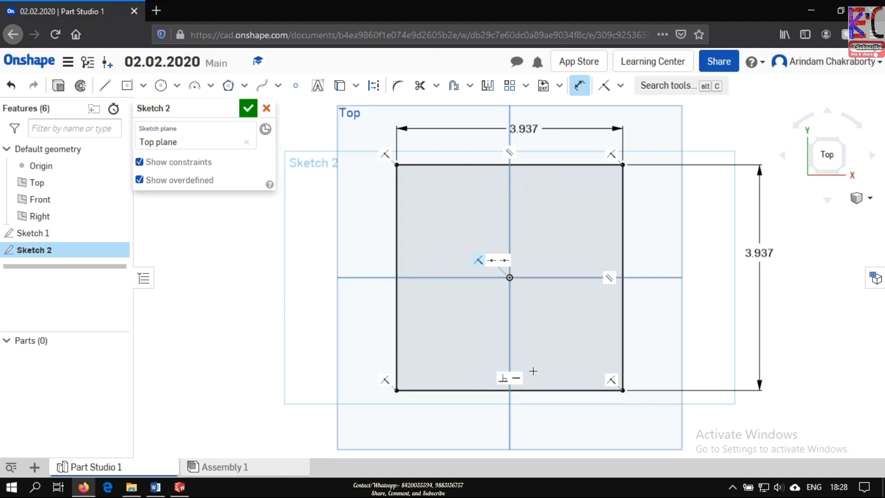
click(161, 91)
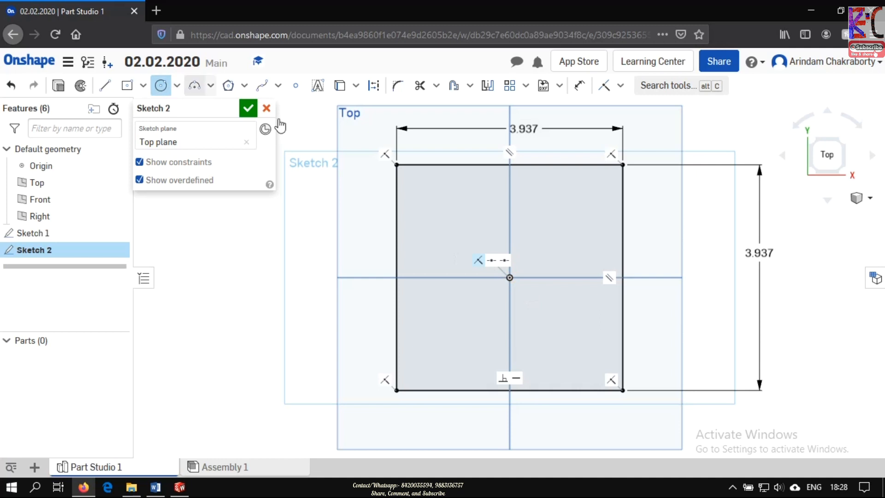
click(443, 208)
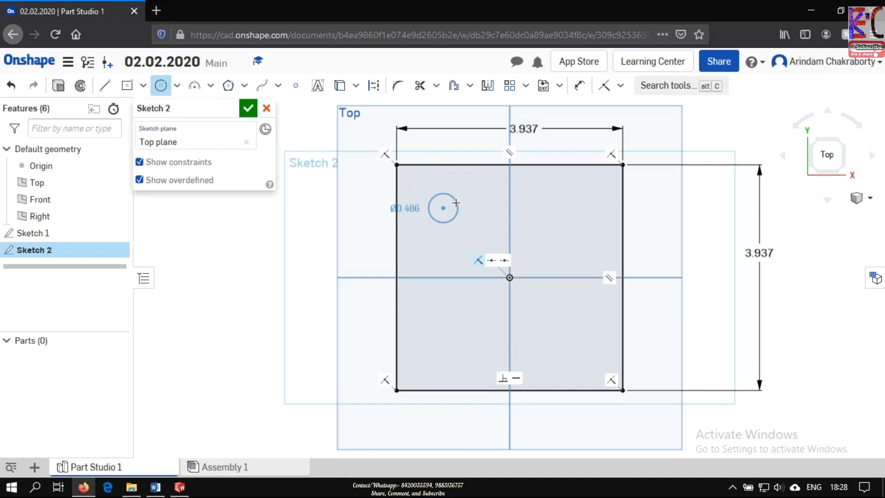
click(467, 204)
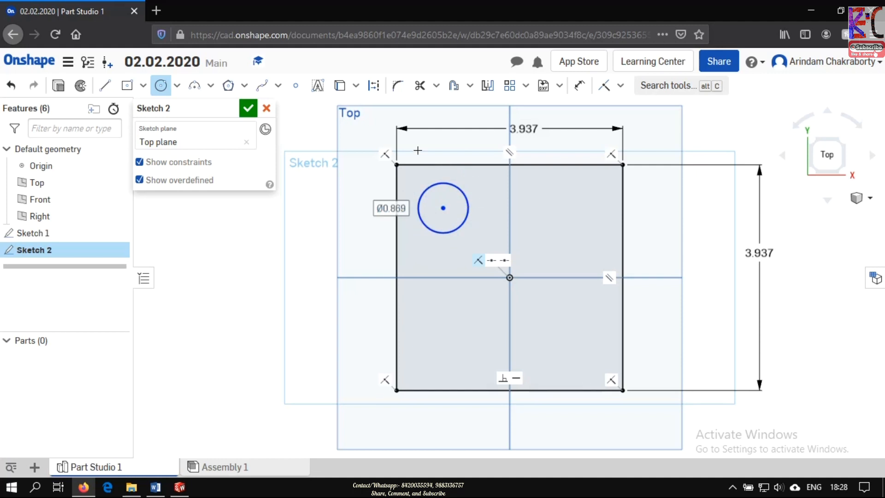
click(387, 209)
key(Escape)
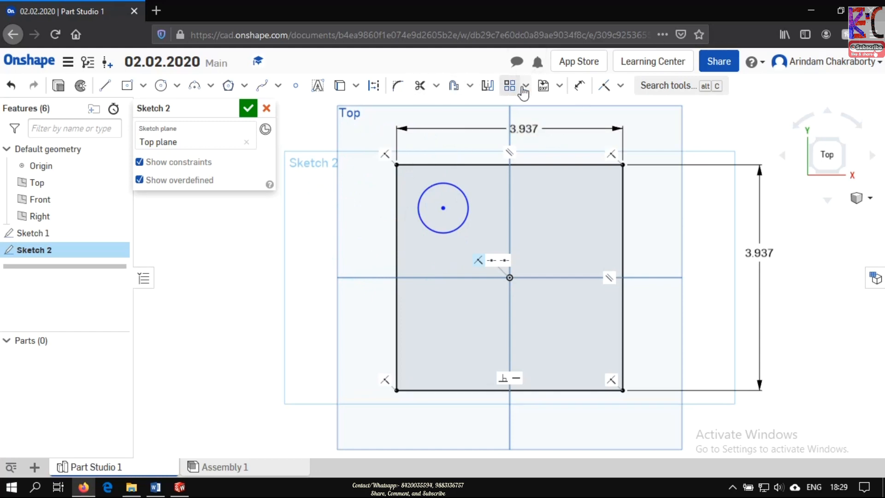
- Dimension the circle's diameter to 20 mm
click(580, 86)
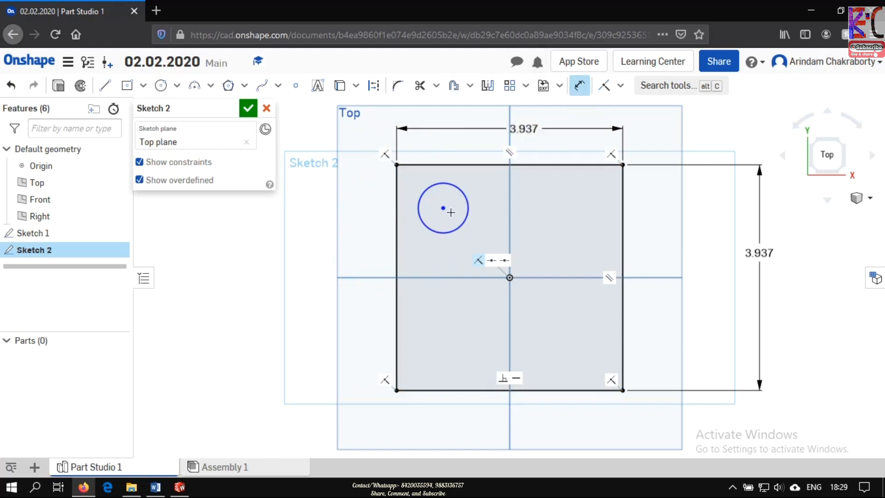
click(464, 192)
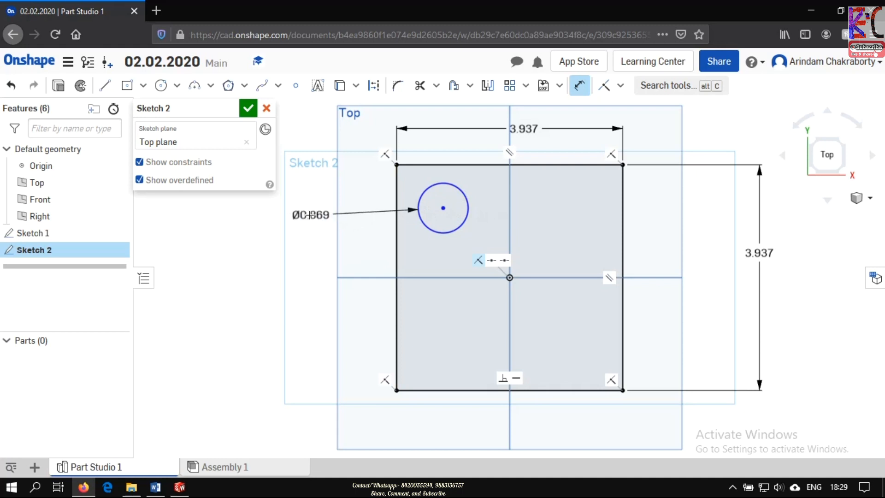
click(321, 211)
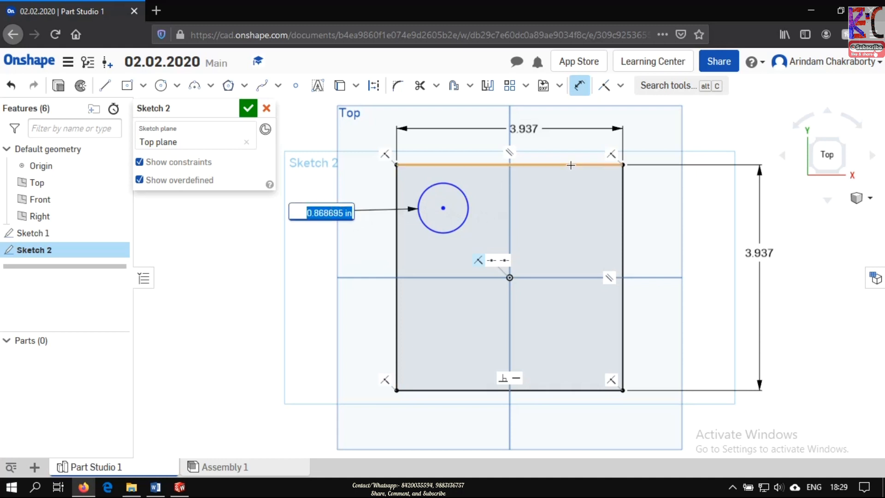
text(20mm)
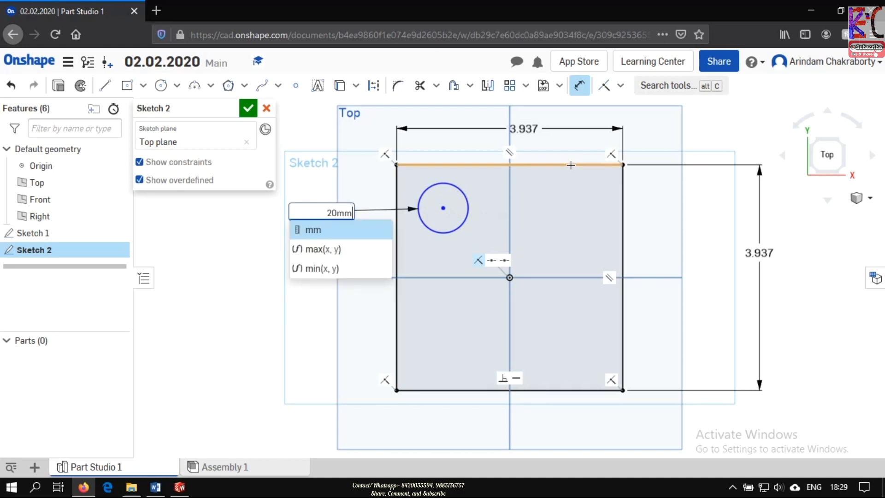
key(Return)
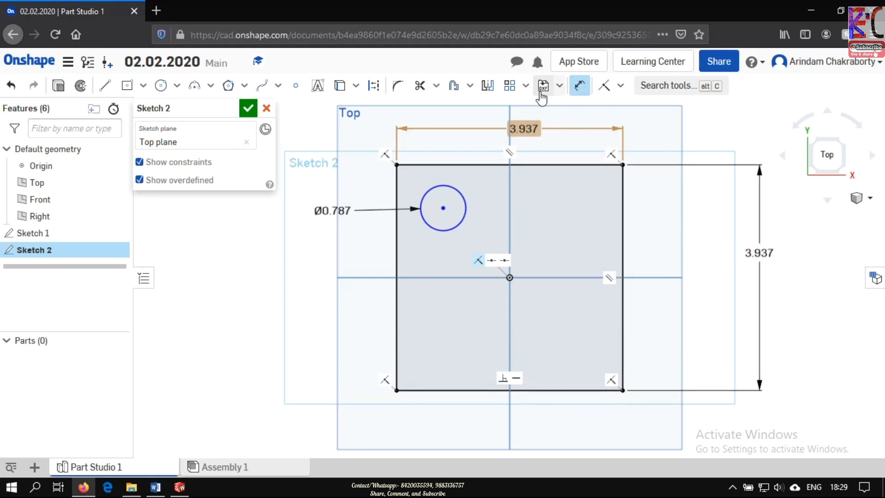
- Open the rectangle's width and height dimensions to check their values
click(579, 86)
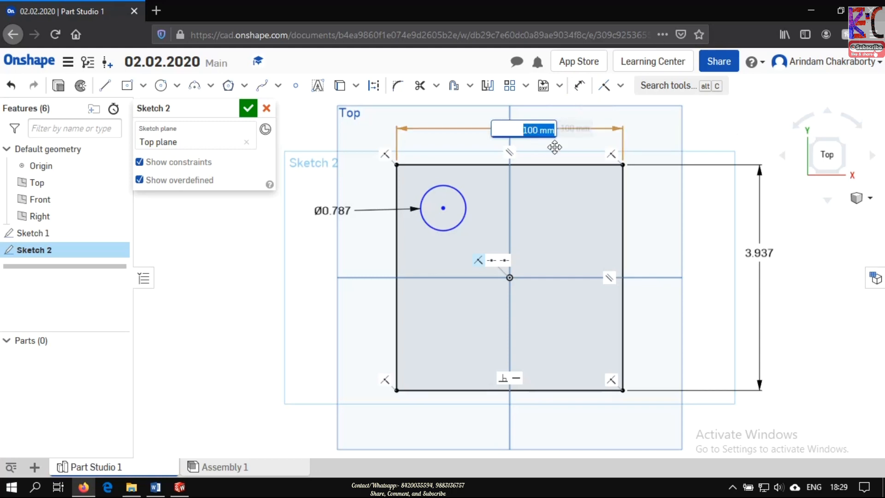
double_click(759, 252)
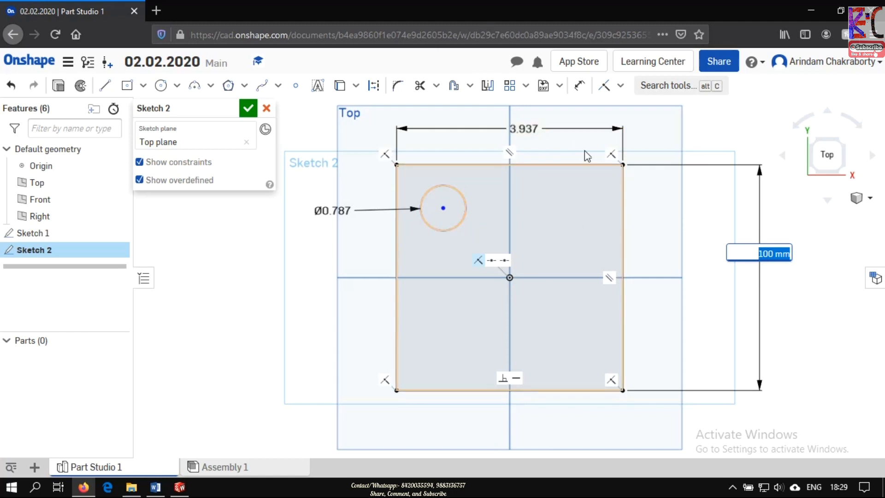
key(Return)
- Dimension the circle's center 25 mm below the rectangle's top edge
click(578, 86)
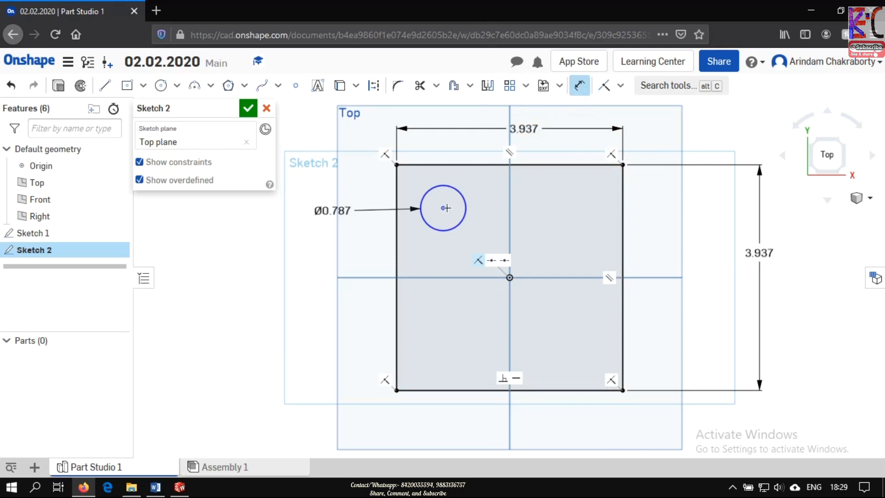
click(450, 163)
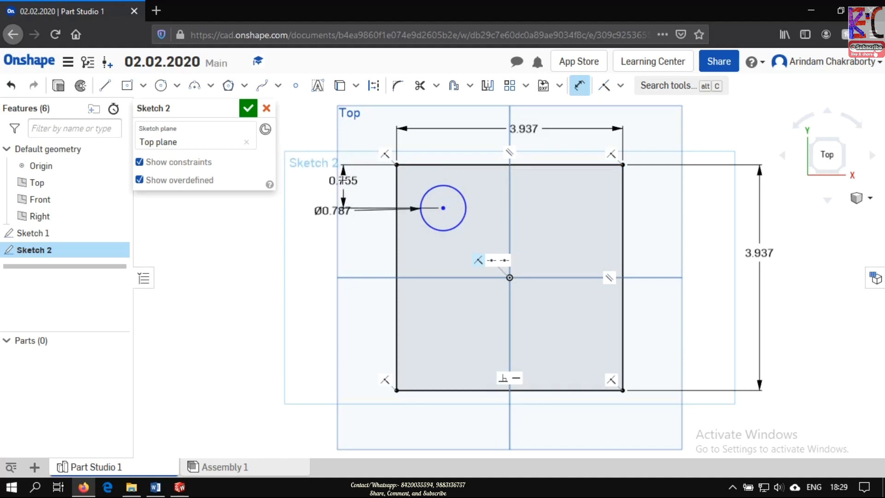
click(342, 180)
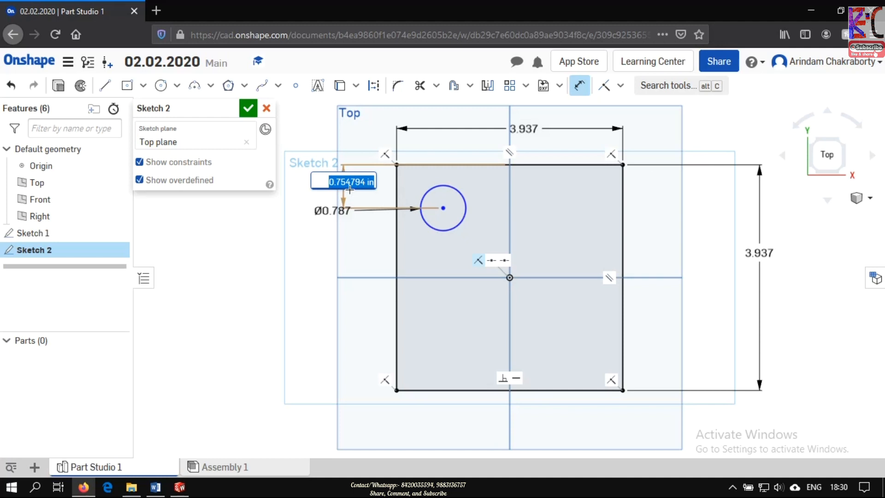
text(25mm)
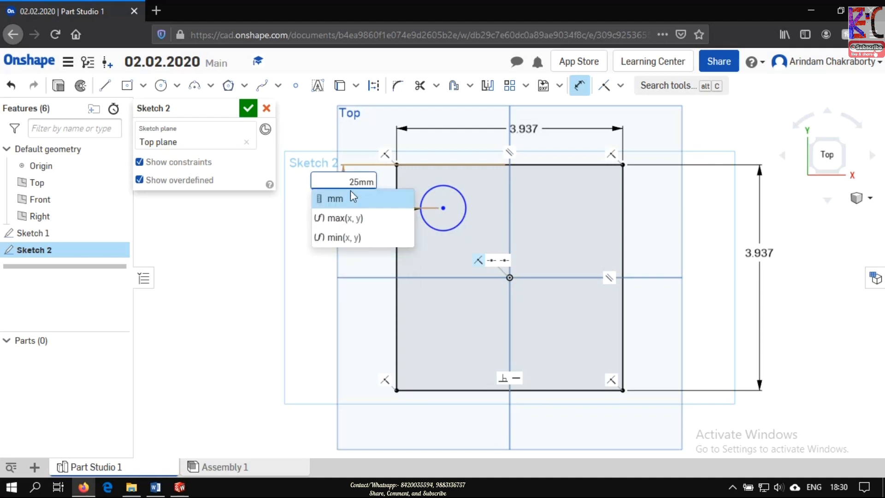
key(Return)
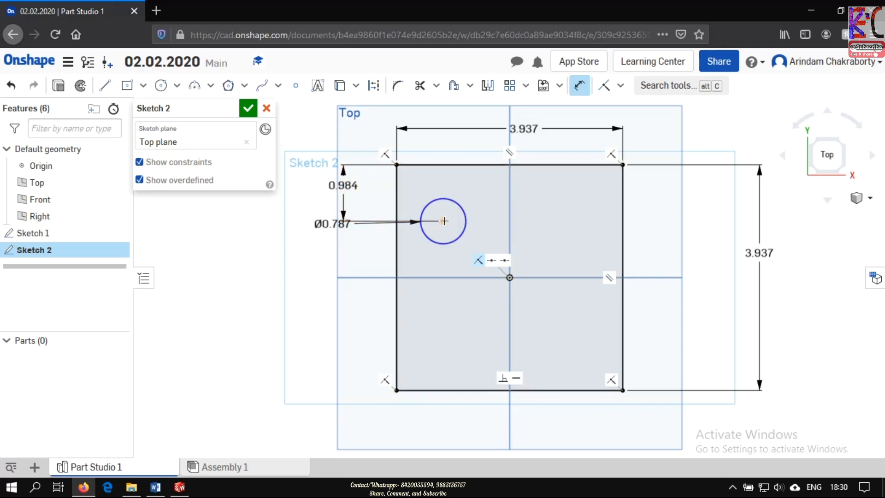
- Place a horizontal dimension between the rectangle's left side and the circle's center
click(397, 251)
click(442, 221)
click(421, 266)
drag(419, 293, 417, 339)
click(418, 339)
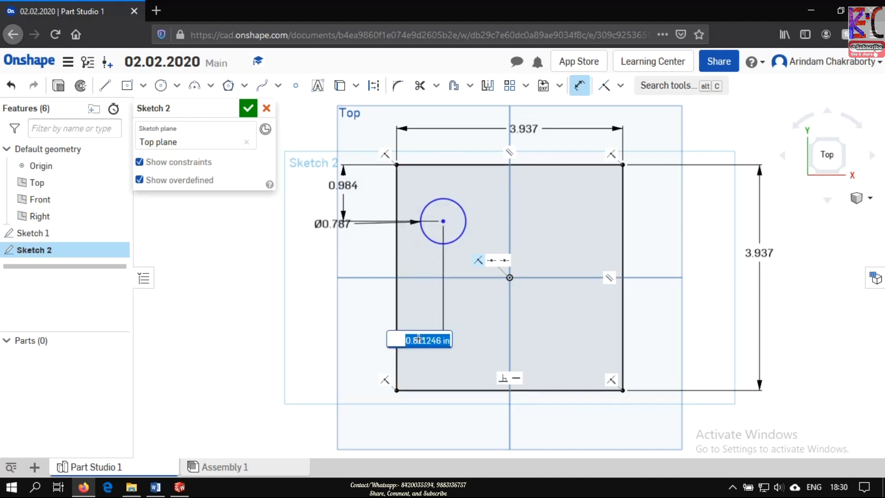
- Try 25 cm as the circle's horizontal distance from the rectangle's left side, and undo that value
text(2)
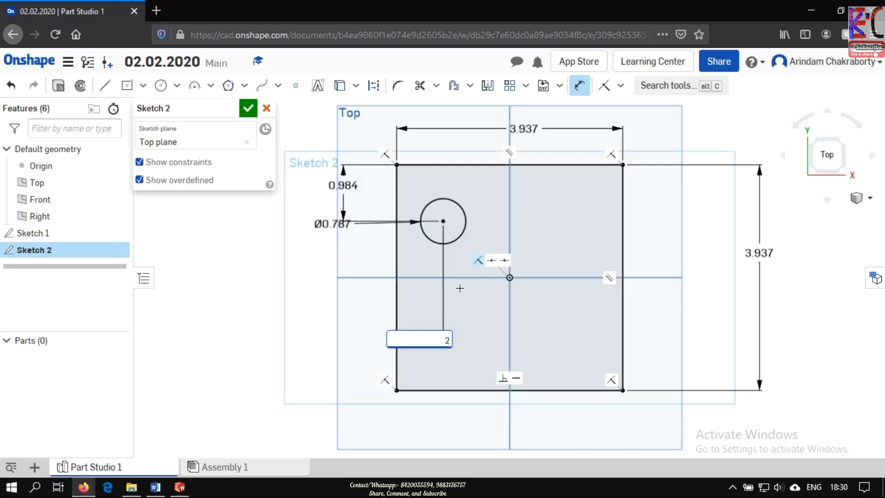
text(5cm)
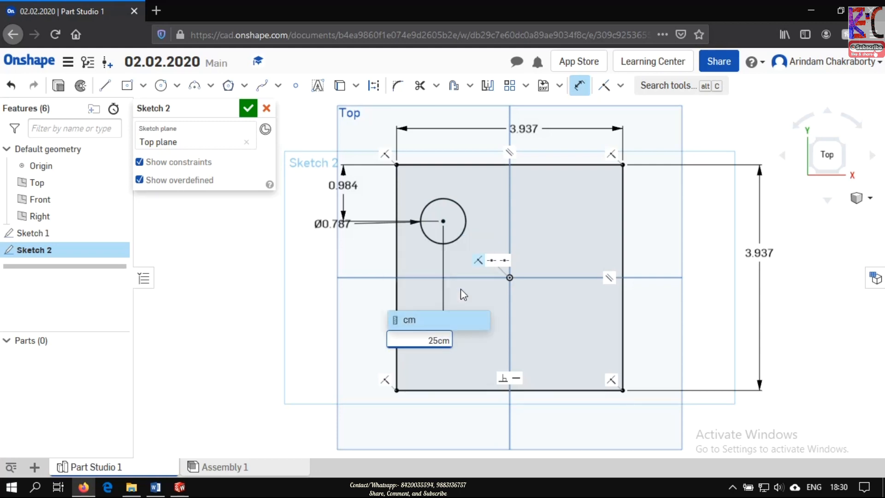
key(Return)
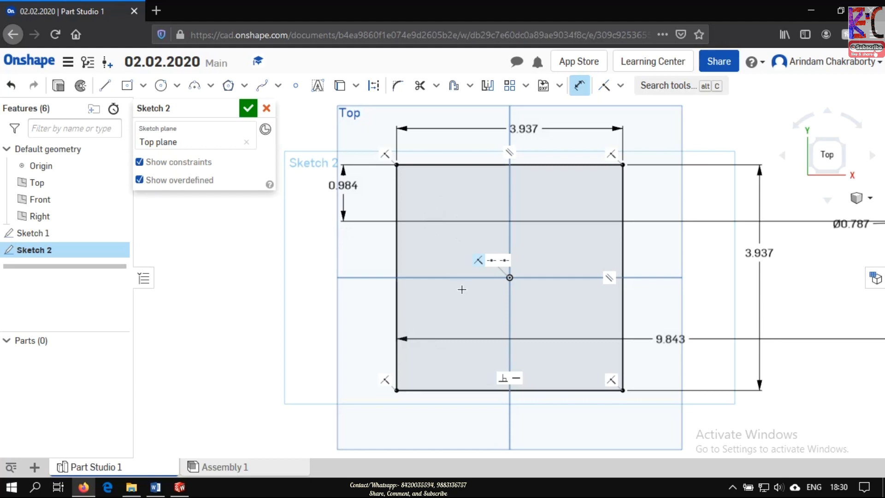
key(Escape)
key(ctrl+z)
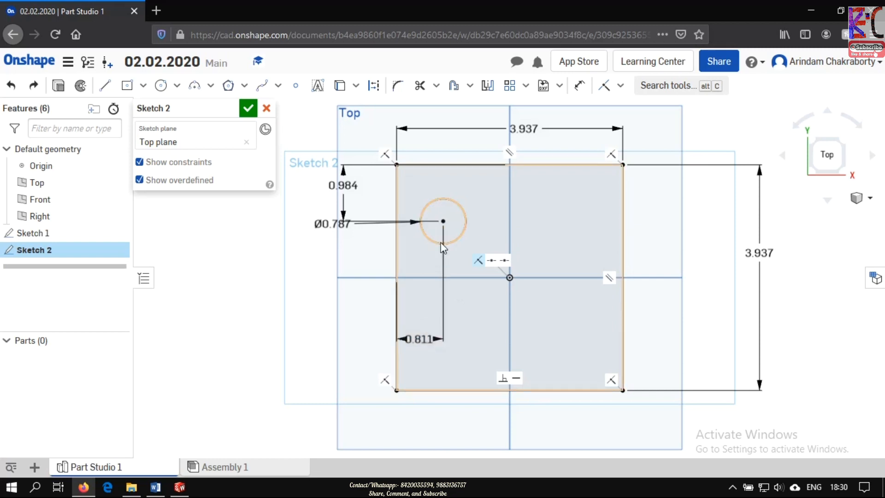
- Set the circle center's horizontal distance from the rectangle's left side to 25 mm
double_click(420, 339)
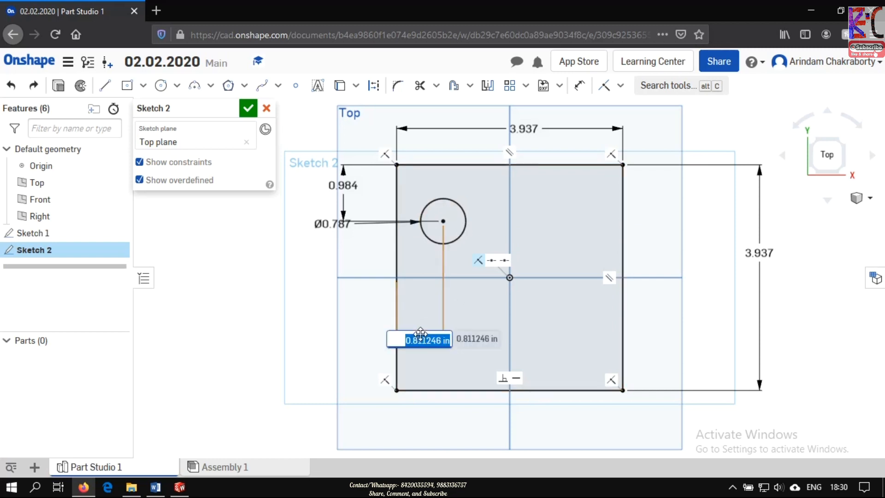
text(25mm)
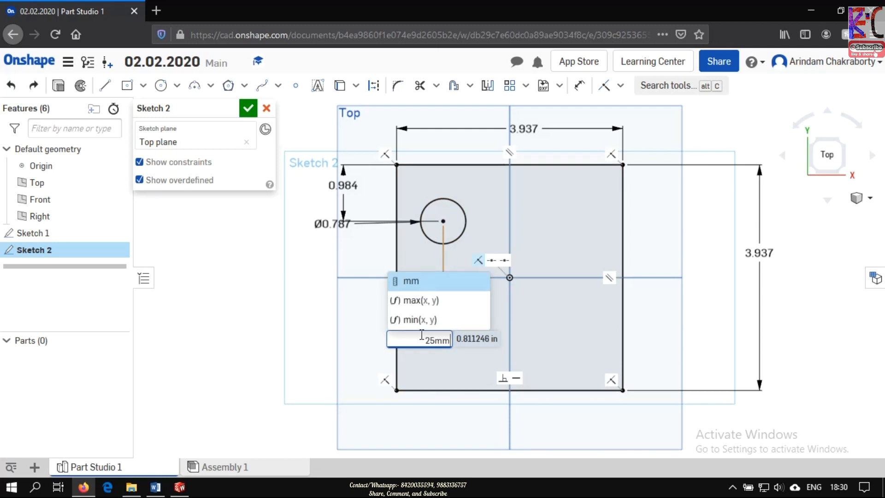
key(Return)
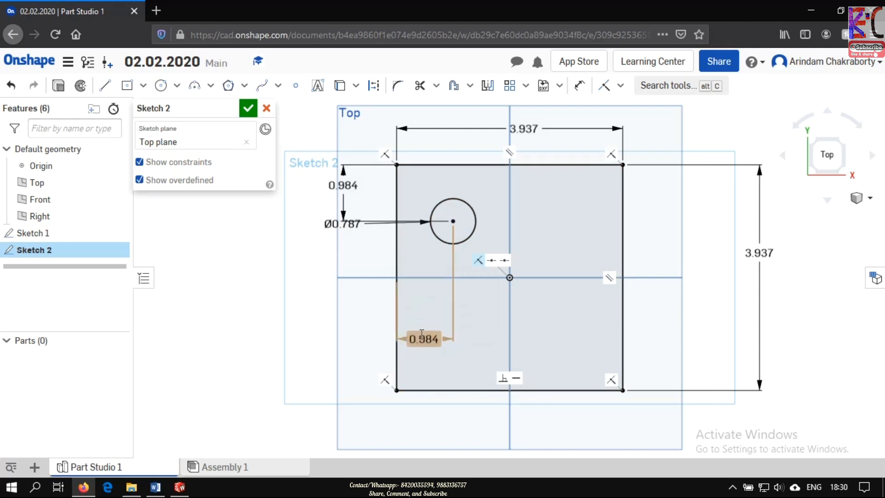
- Reposition the circle's horizontal distance dimension above the rectangle and its diameter label below the vertical distance dimension
click(453, 220)
drag(429, 339, 429, 146)
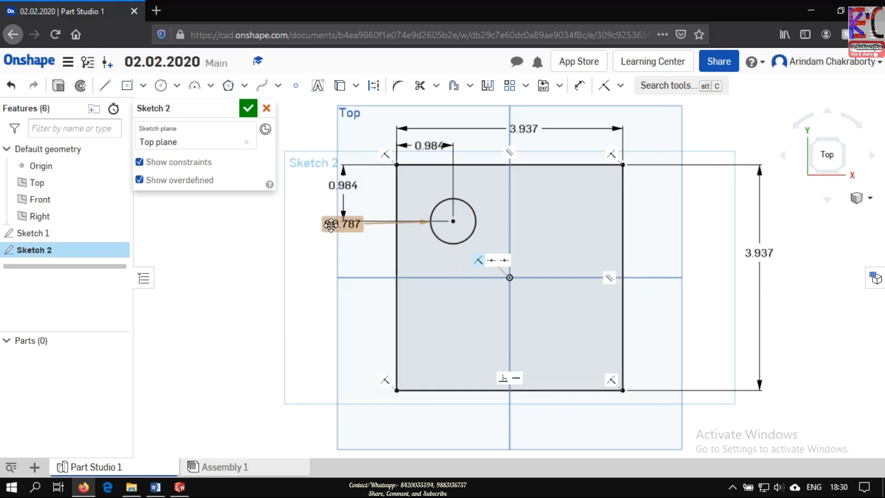
drag(329, 226, 360, 254)
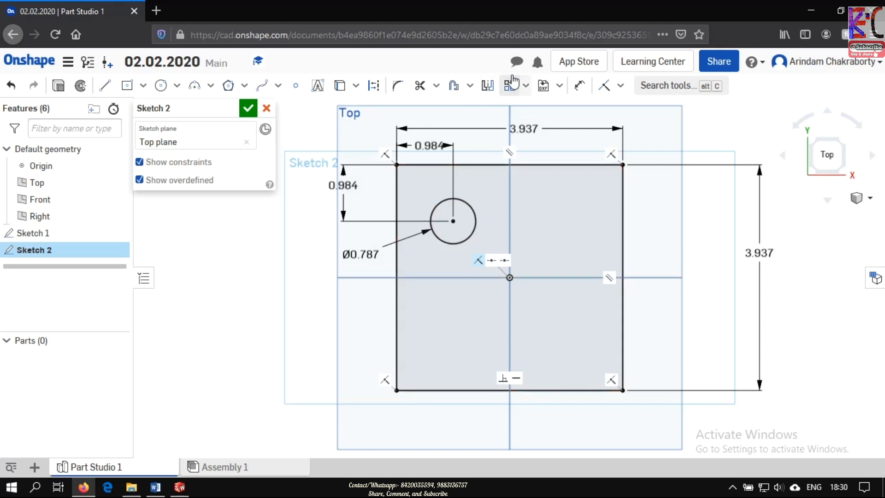
- Mirror the circle across the Right plane's vertical line and leave the Mirror tool
click(487, 86)
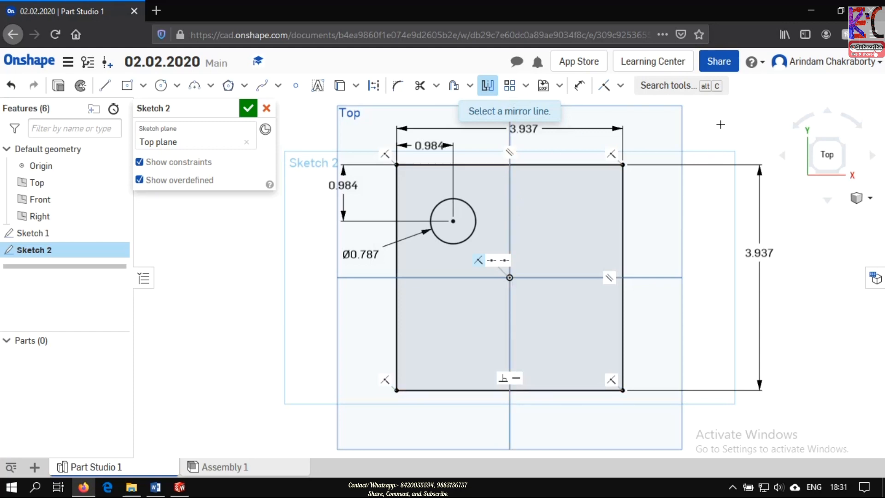
click(509, 213)
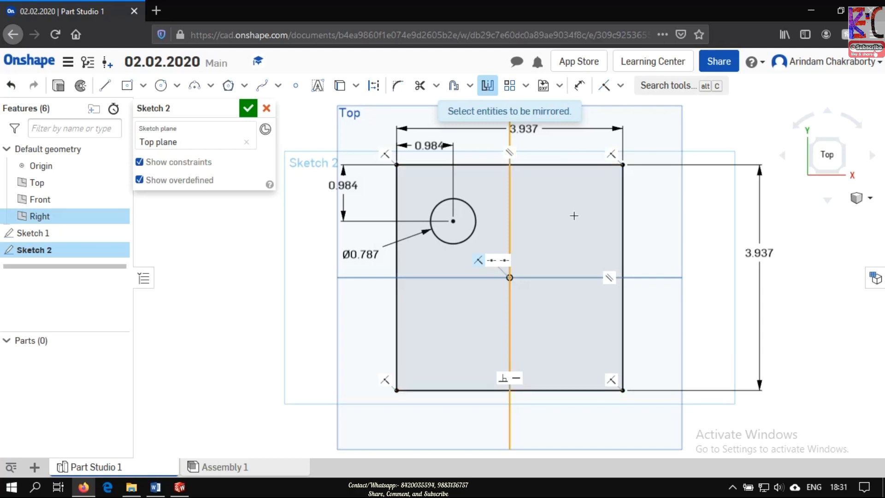
click(473, 223)
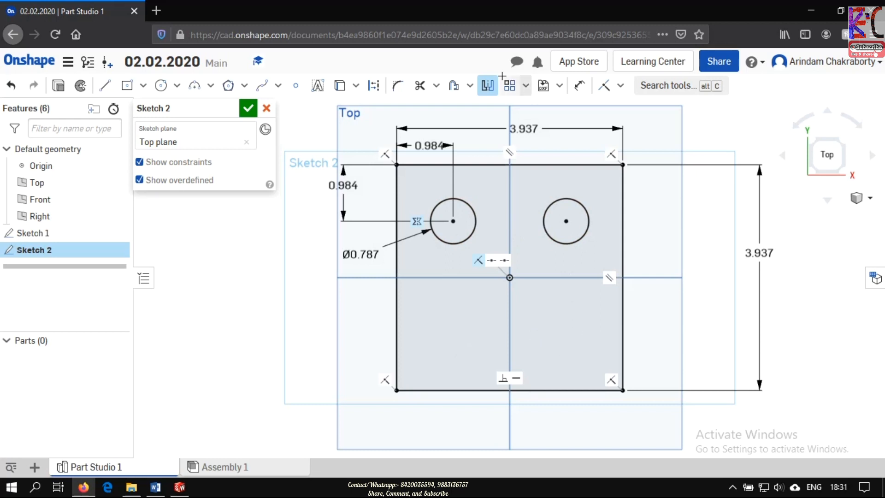
click(486, 86)
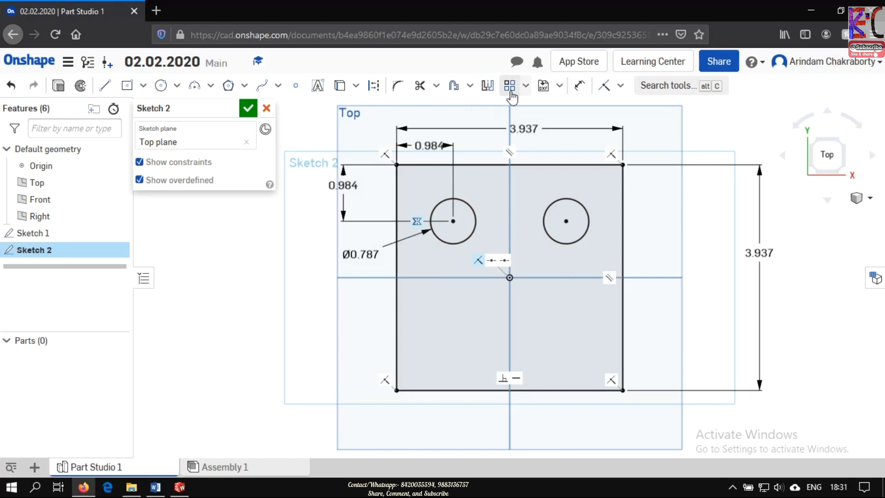
- Try mirroring both upper circles about the Front plane's horizontal line, and undo the mirror
click(487, 86)
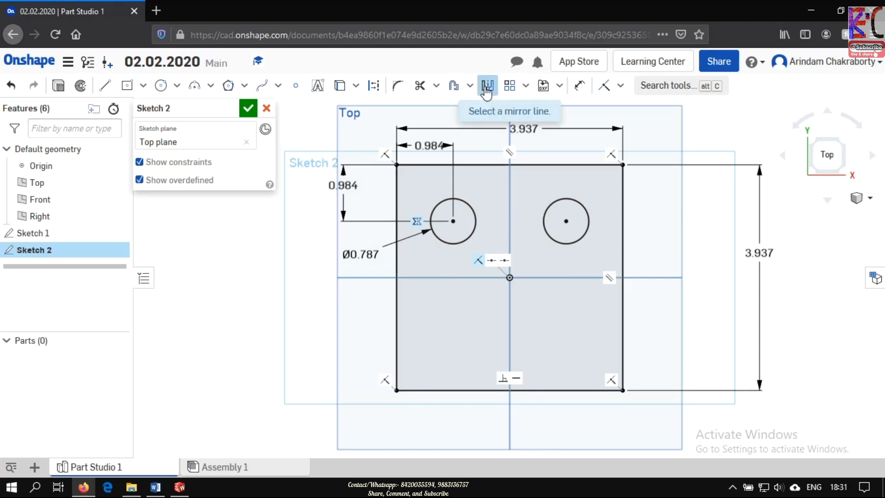
click(576, 280)
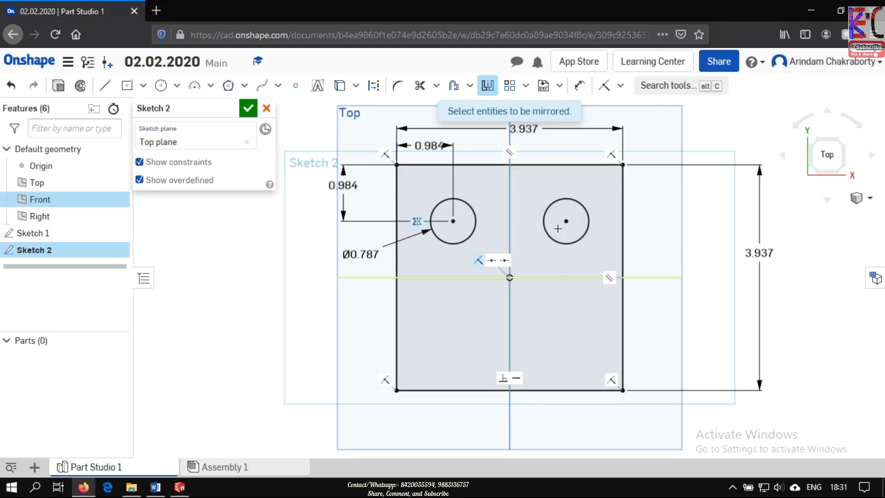
right_click(562, 246)
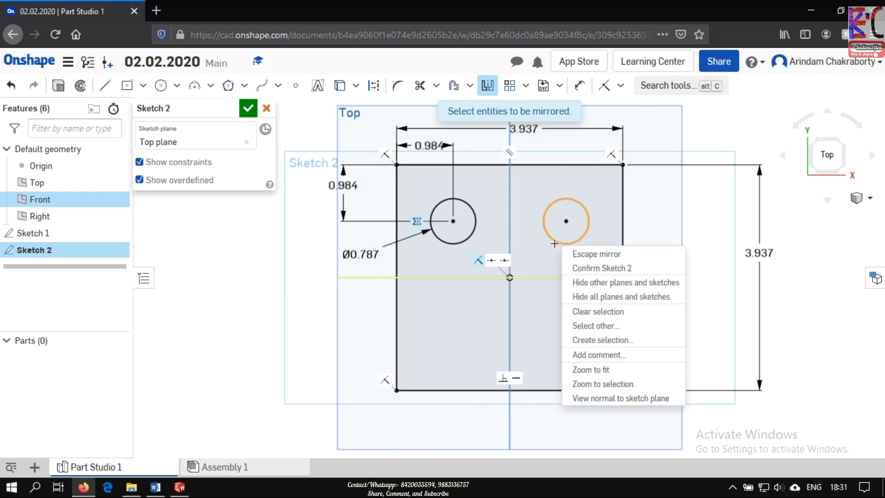
right_click(462, 240)
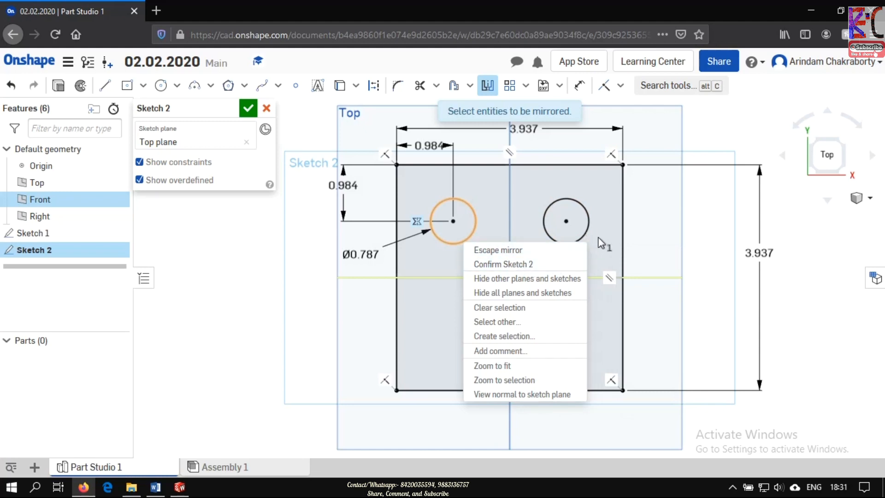
click(751, 117)
drag(595, 254, 408, 175)
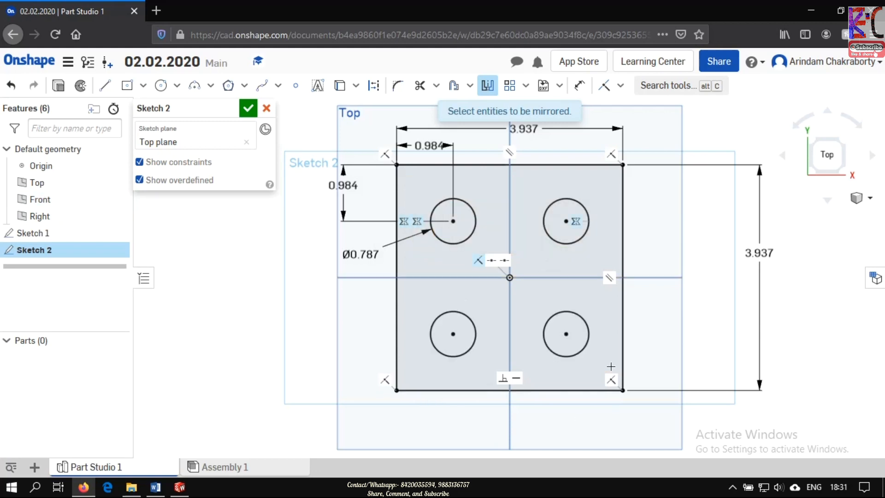
key(ctrl+z)
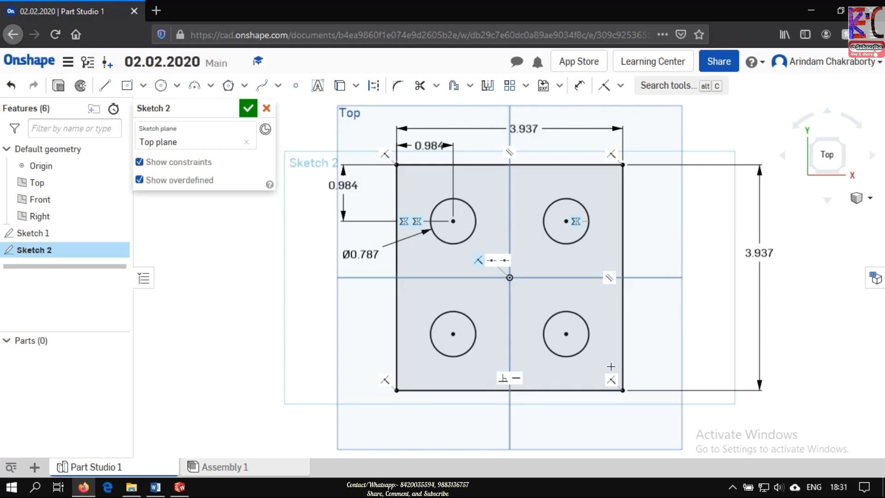
- Mirror both upper circles across the Front plane's horizontal line and accept the sketch
click(487, 85)
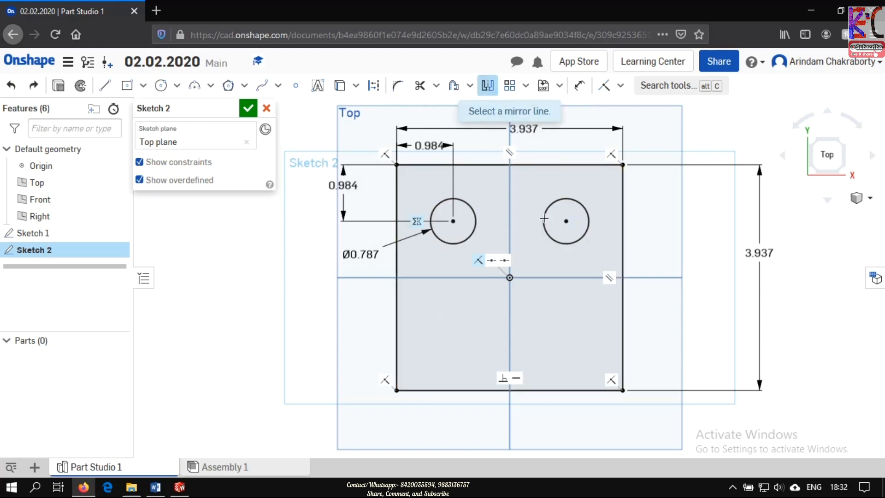
click(560, 276)
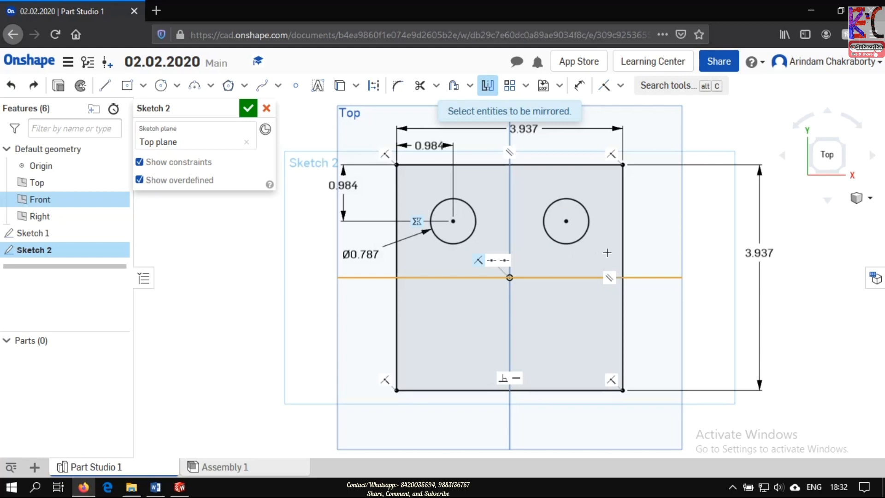
mouse_move(607, 253)
mouse_down()
mouse_move(507, 253)
mouse_move(405, 228)
mouse_move(413, 169)
mouse_up()
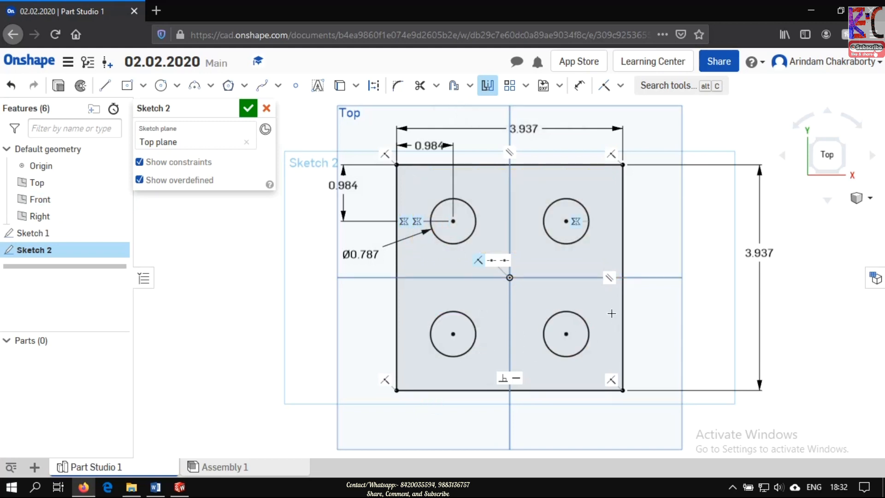
click(248, 110)
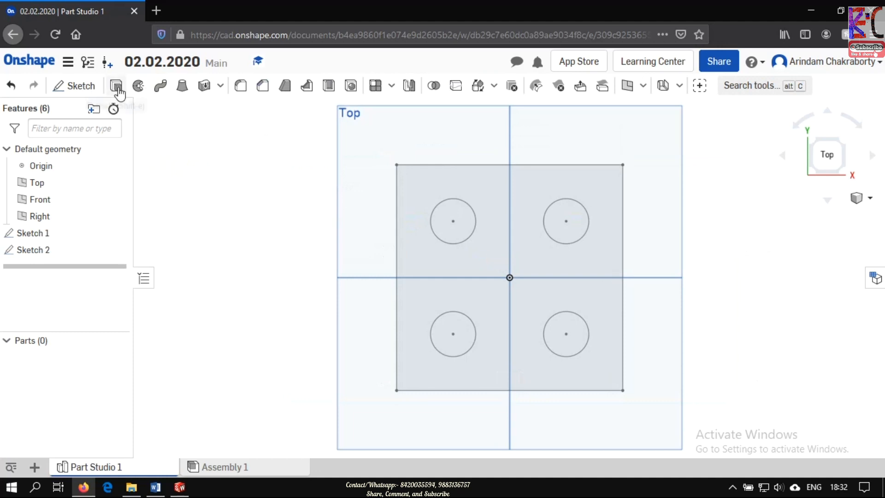
- Extrude the faces of Sketch 2 as a new solid with a blind depth of 100 mm
click(118, 88)
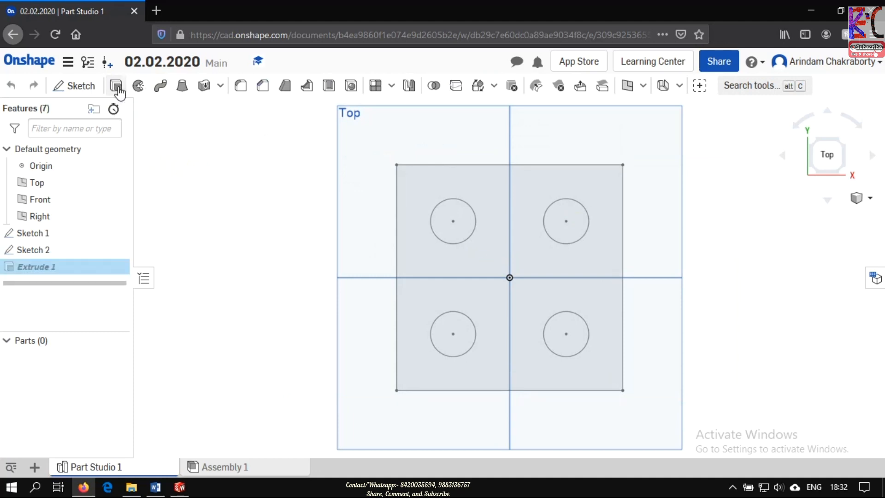
click(49, 250)
click(175, 216)
text(100)
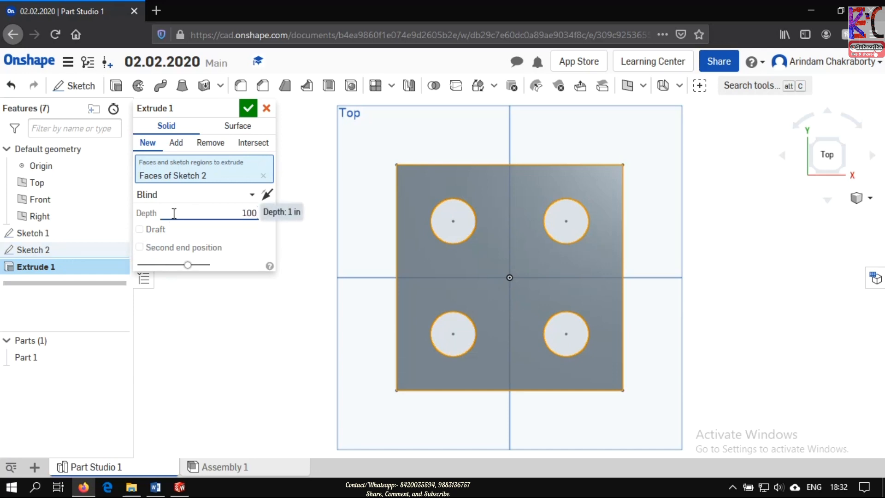
text(mm)
key(Return)
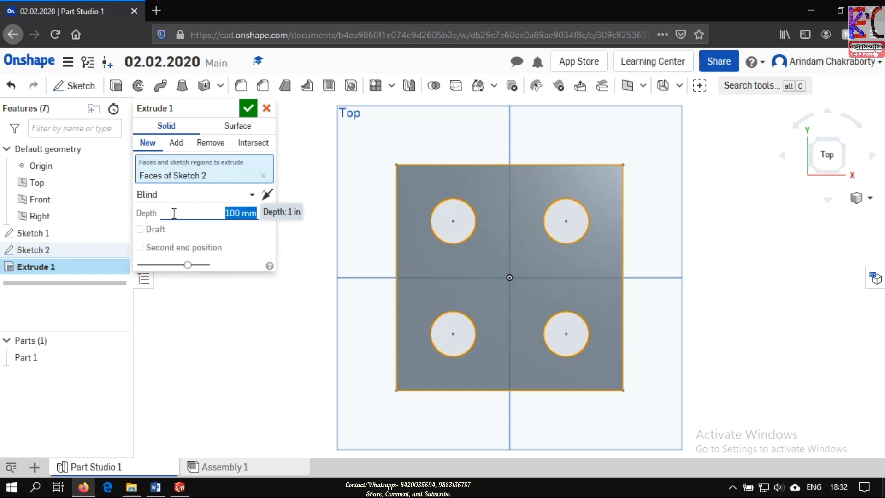
click(253, 110)
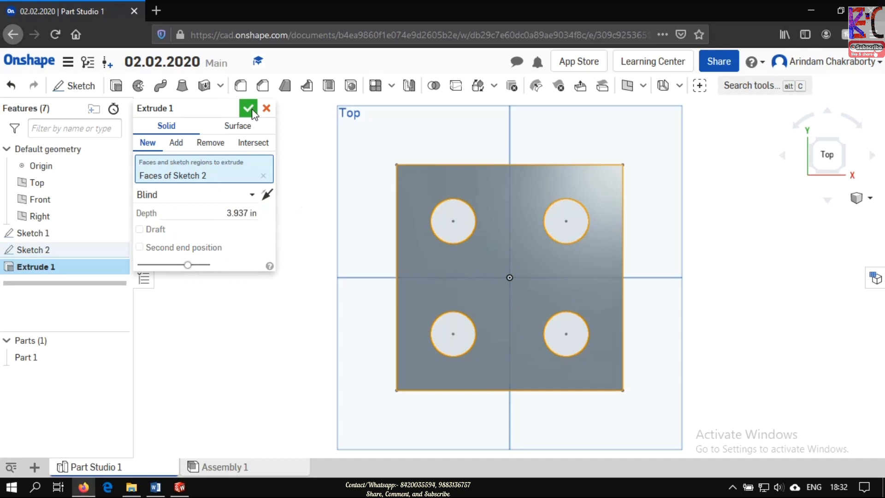
- Delete Sketch 1 from the part's feature history
click(45, 237)
right_click(44, 233)
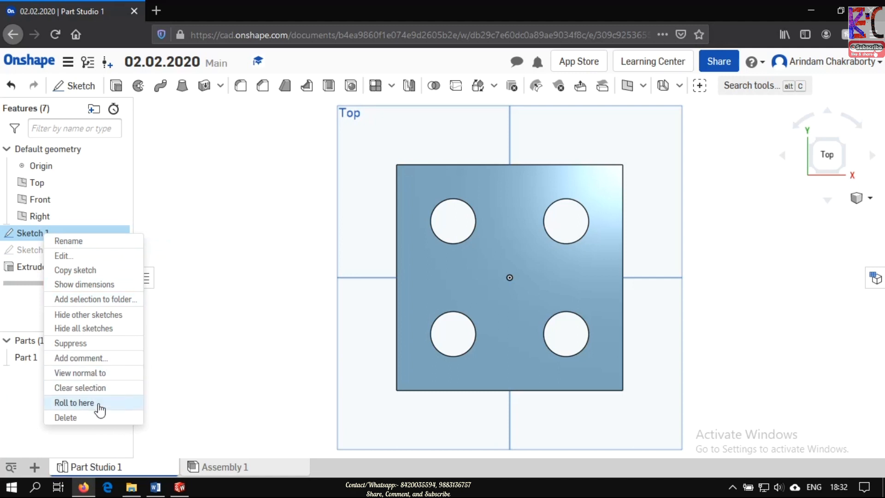
click(83, 417)
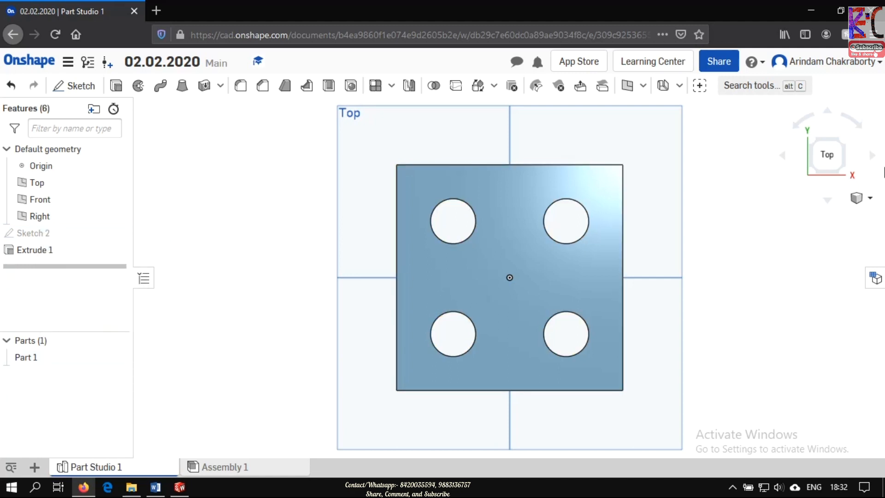
- Start a new sketch on the cube's side face parallel to the Right plane
click(870, 199)
click(834, 218)
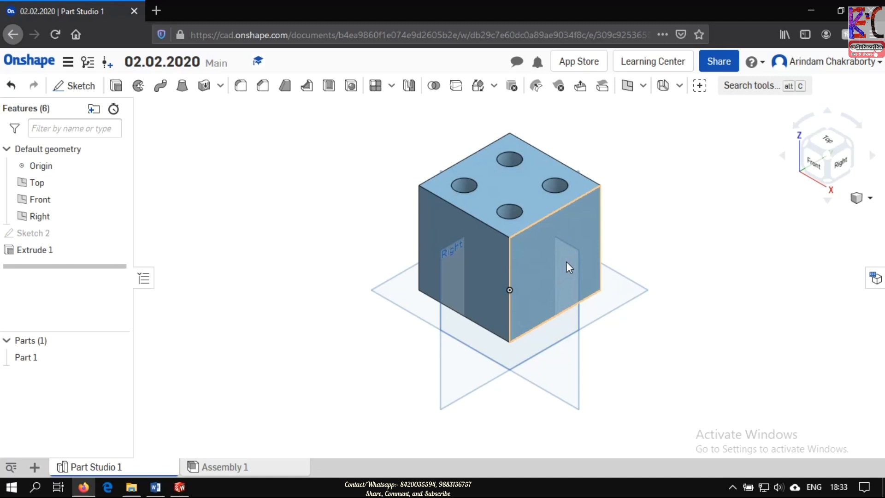
click(82, 87)
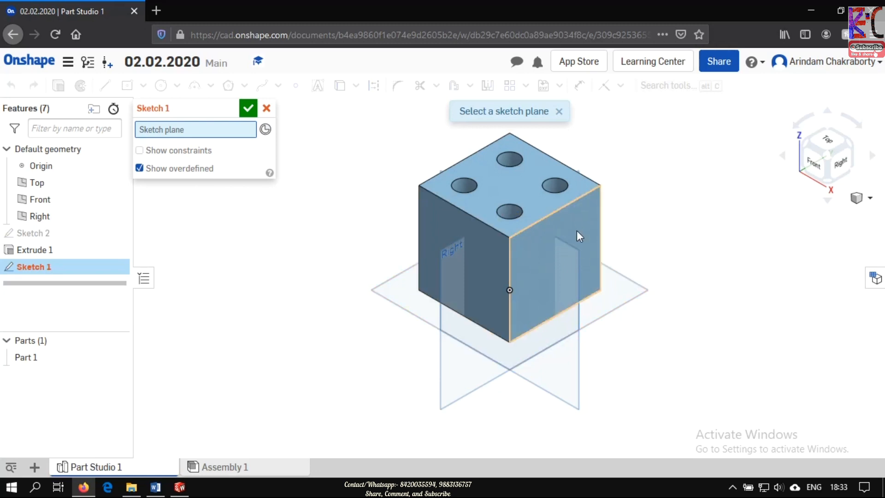
click(566, 244)
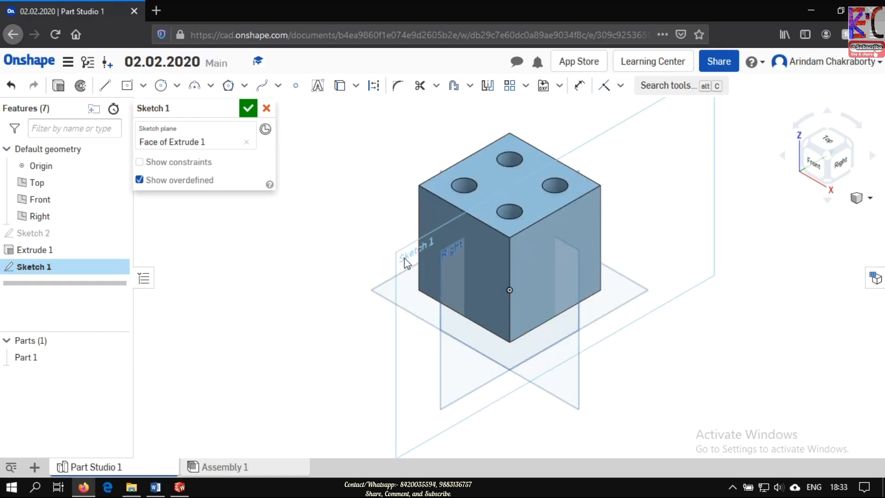
click(846, 167)
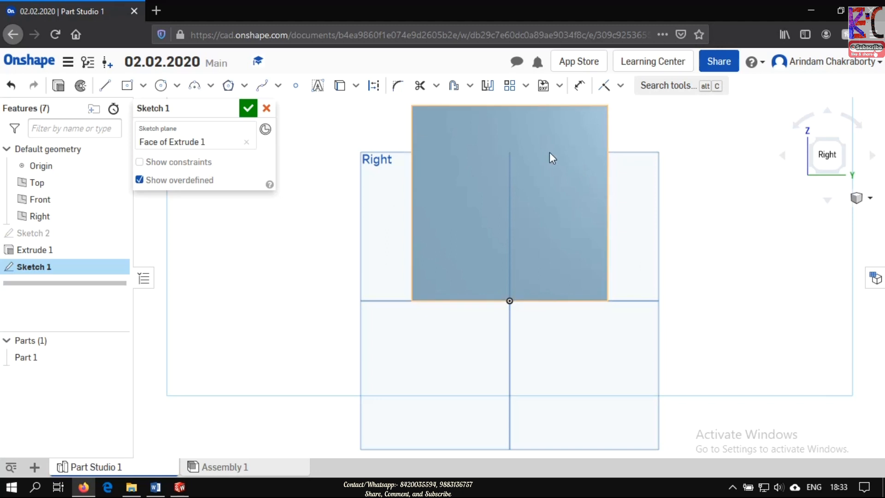
- Sketch a circle about 1.07 in in diameter near the upper-left corner of the side face
click(162, 89)
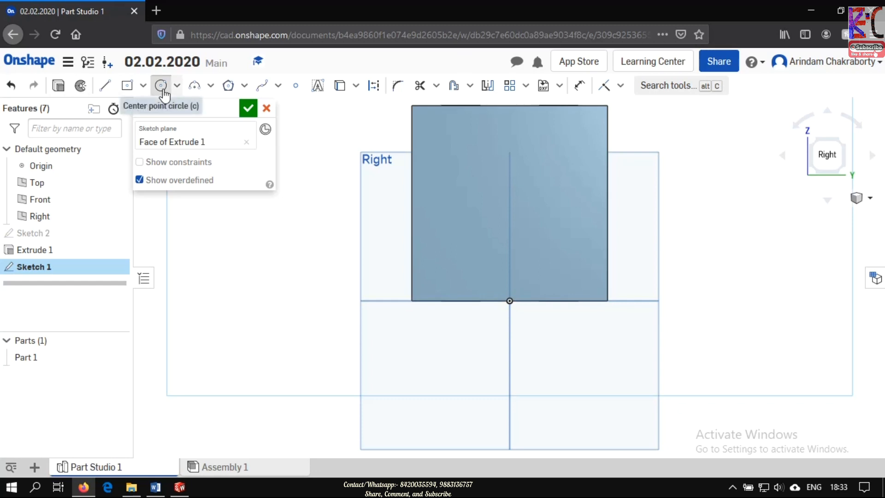
click(446, 142)
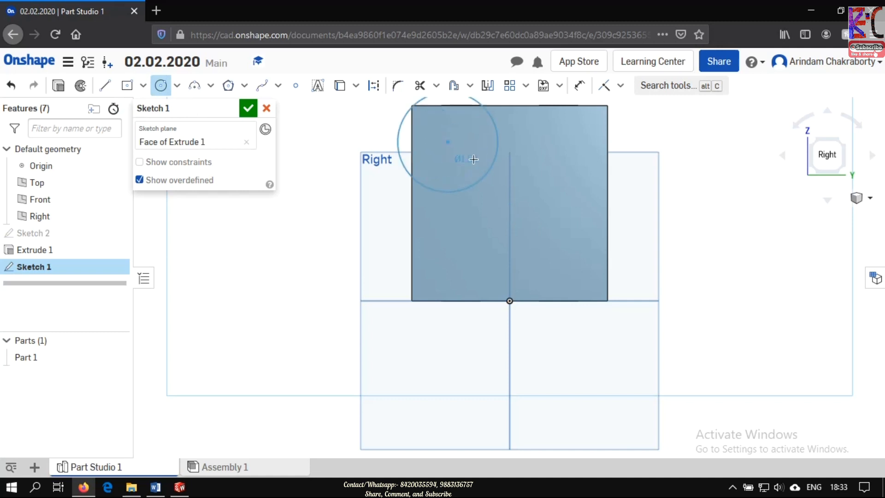
click(470, 154)
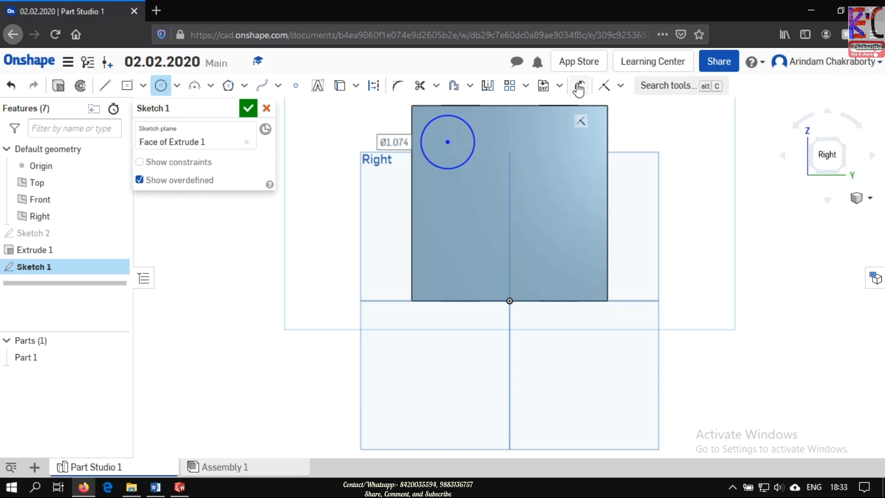
- Dimension the circle's diameter as 20 mm
click(578, 87)
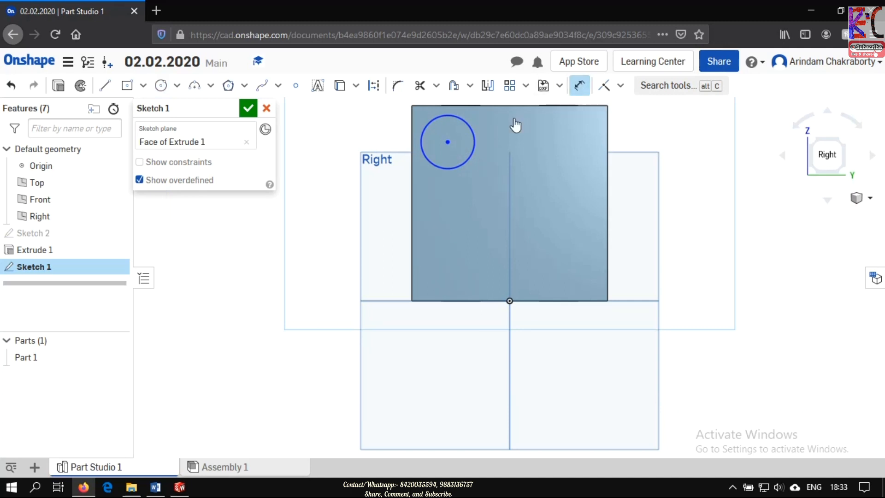
click(471, 132)
click(347, 160)
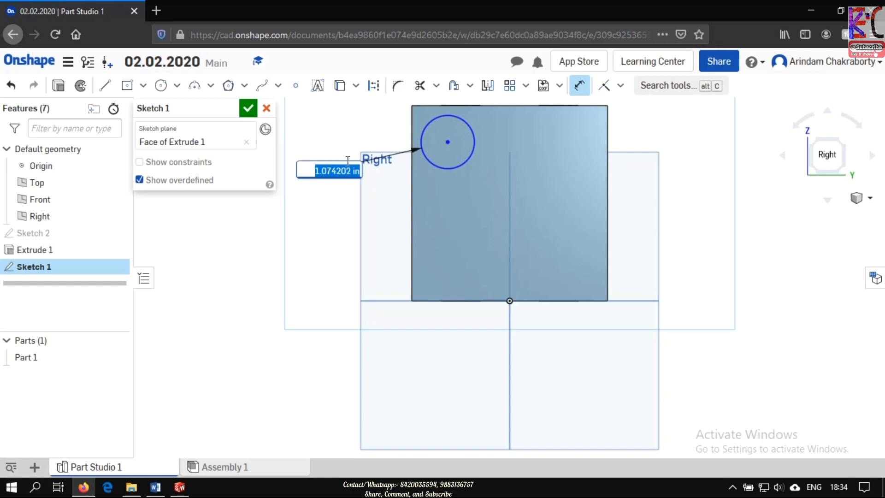
text(20m)
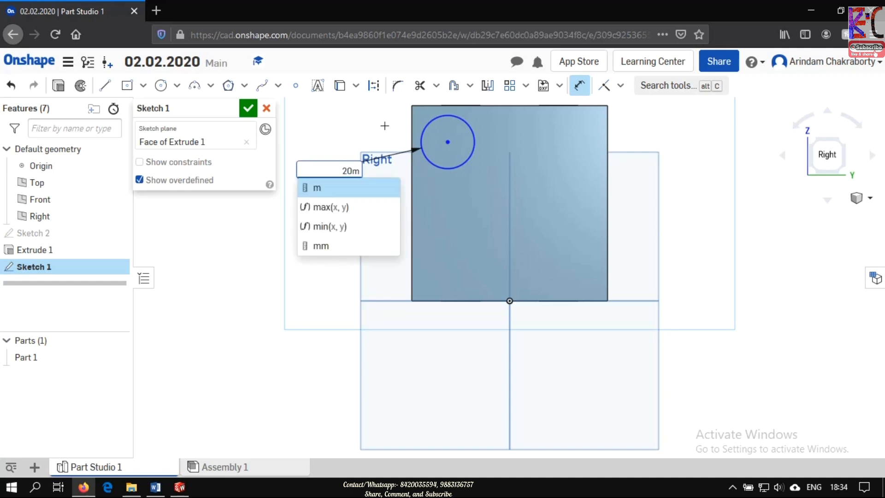
text(m)
key(Return)
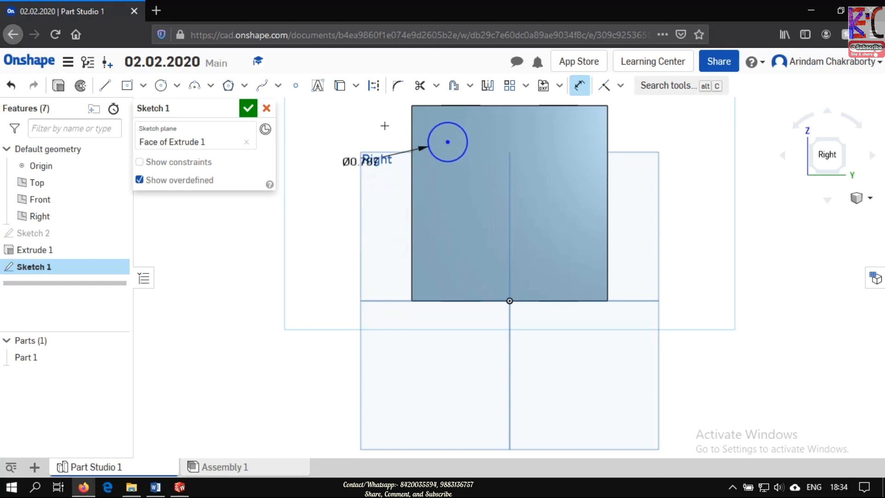
- Dimension the circle's centre 25 mm below the face's upper edge
click(579, 85)
click(579, 85)
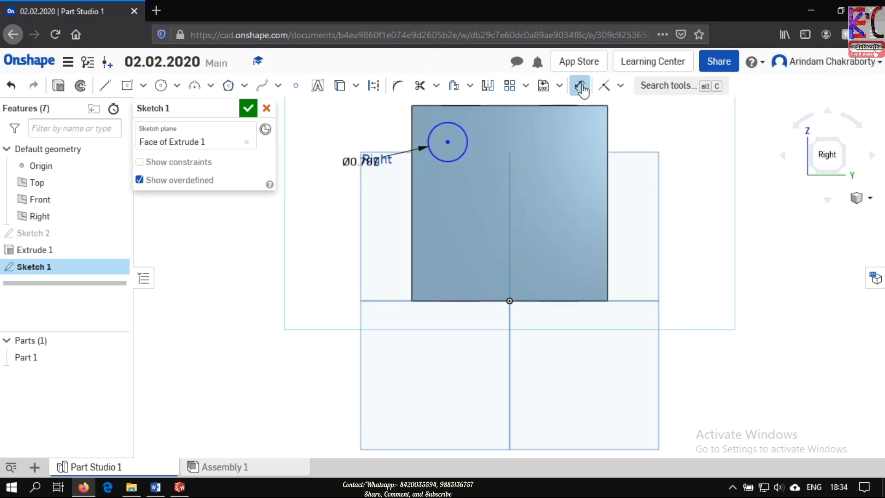
click(456, 104)
click(448, 142)
click(328, 122)
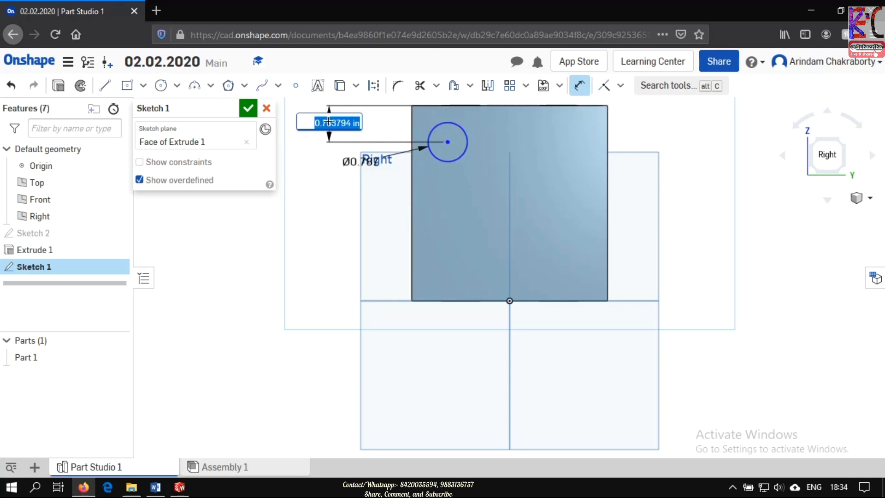
text(25mm)
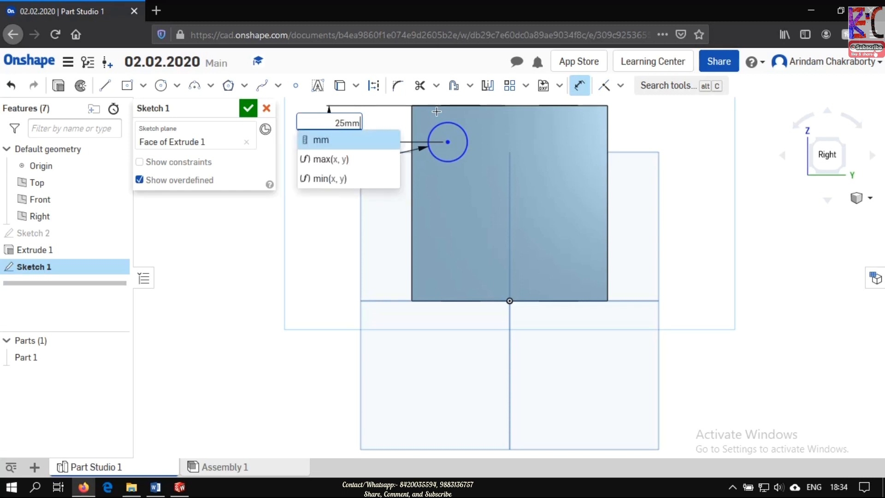
key(Return)
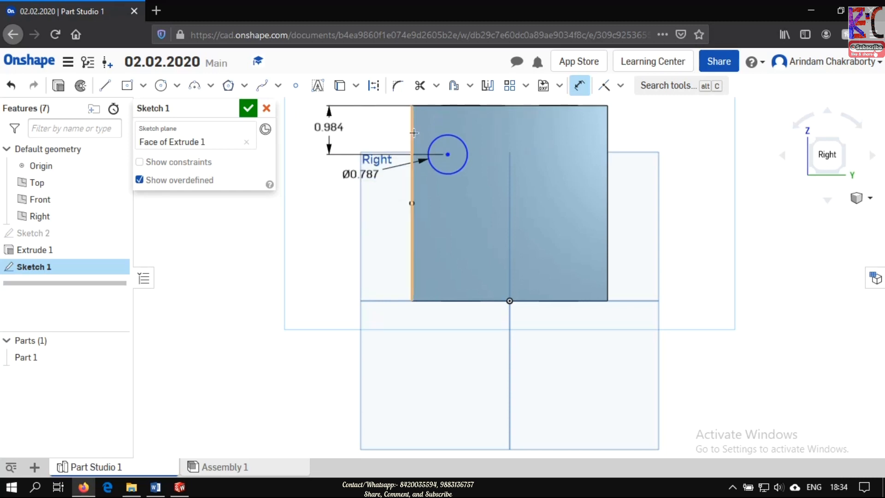
- Dimension the circle's centre 25 mm from the face's left vertical edge
click(448, 155)
click(412, 185)
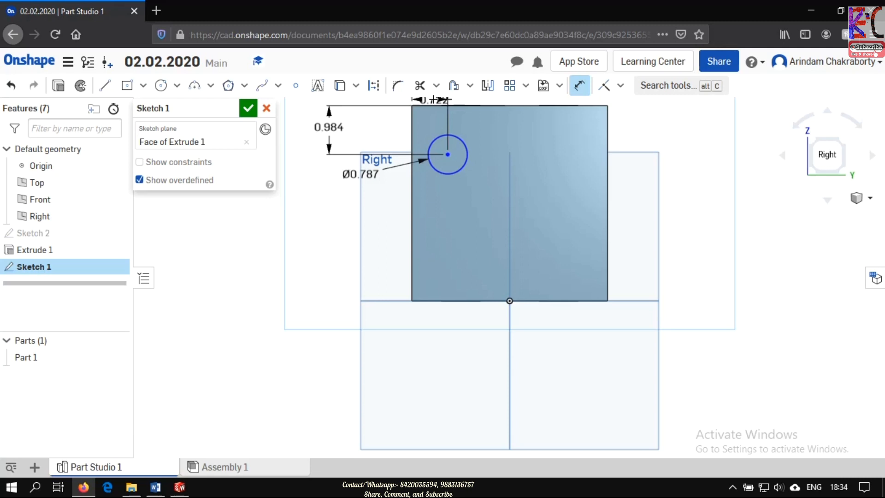
click(433, 98)
text(25mm)
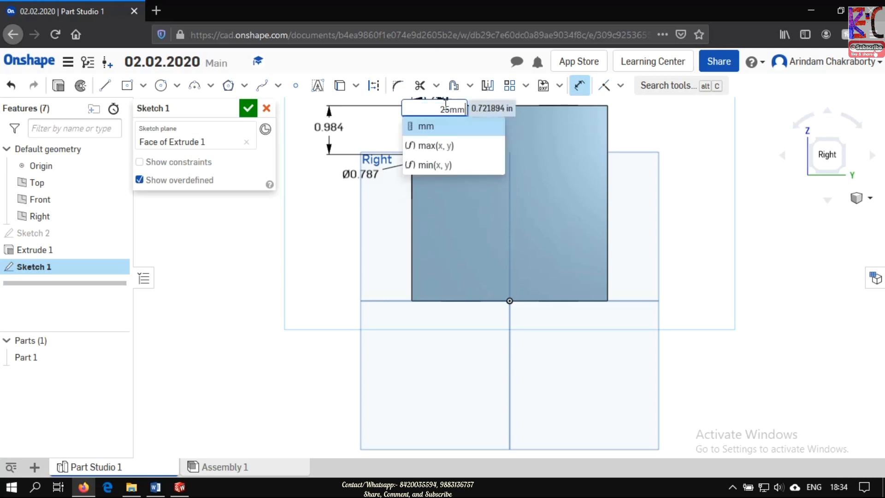
key(Return)
scroll(554, 130, up, 3)
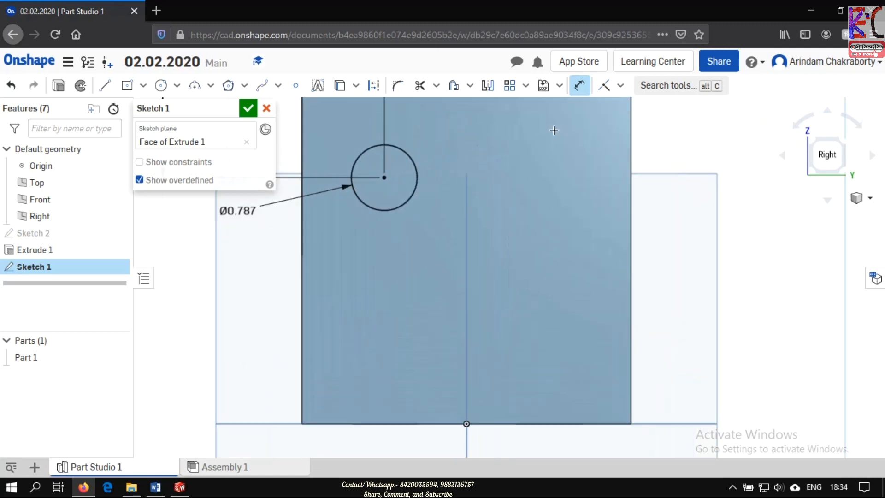
scroll(554, 131, down, 3)
drag(454, 113, 455, 105)
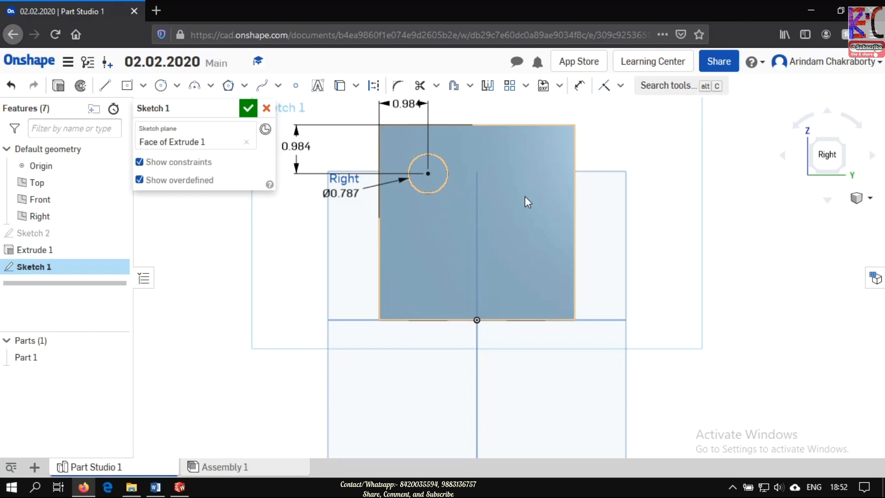
- Start a linear pattern of the 20 mm circle on the side face
click(438, 211)
click(639, 149)
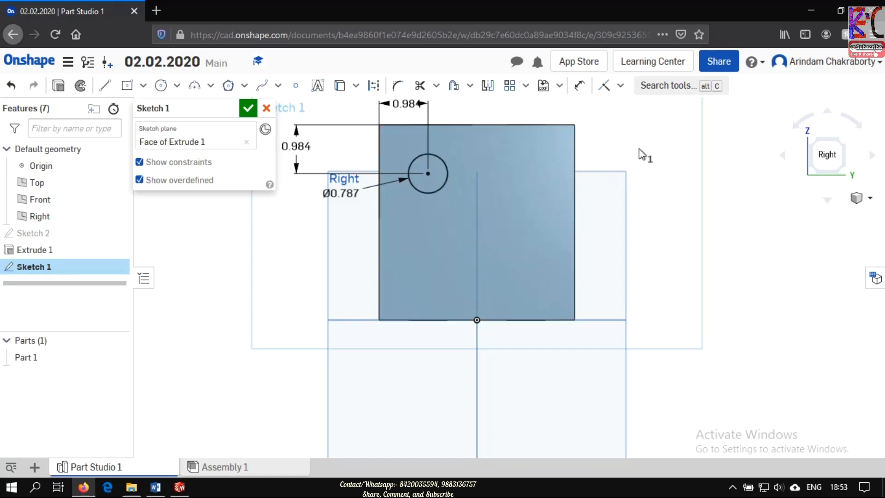
click(444, 182)
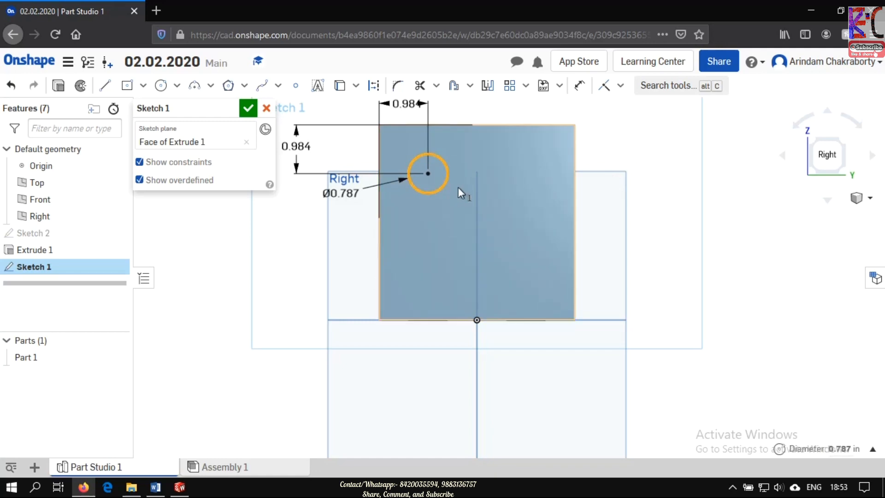
click(525, 87)
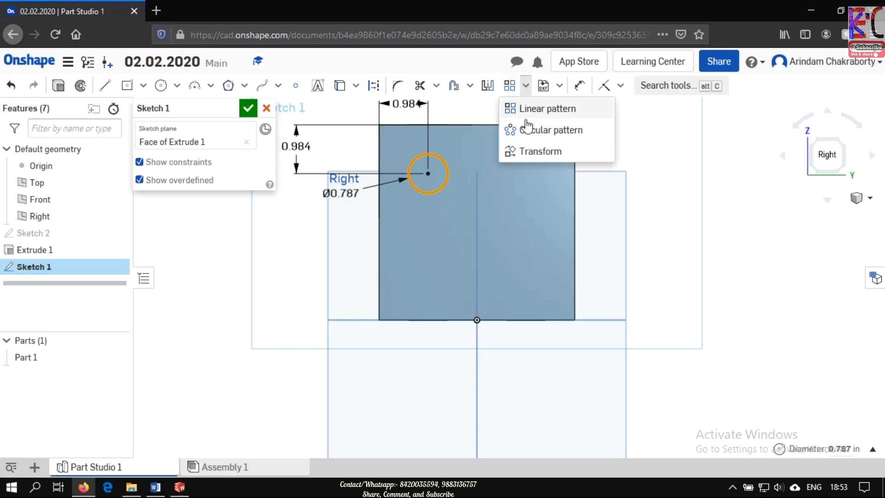
click(510, 88)
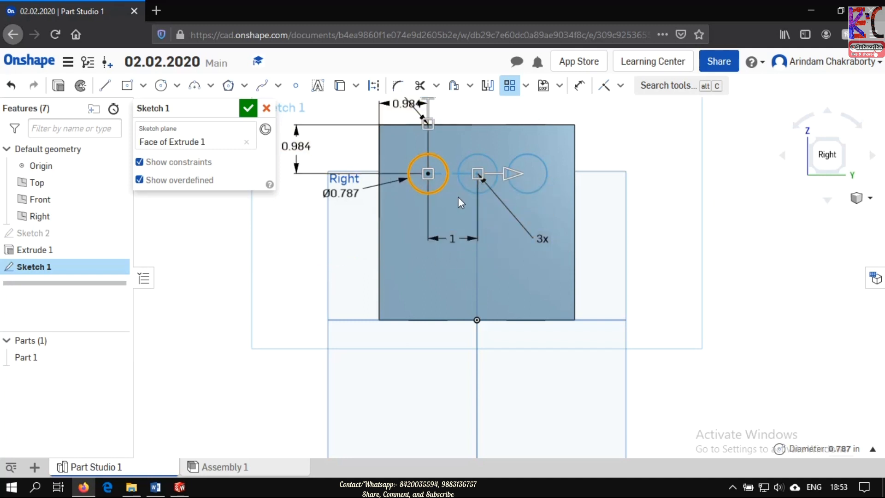
- Examine the linear pattern preview on the side face from several distances and angles, ending with the whole model fitted in view
scroll(452, 131, down, 3)
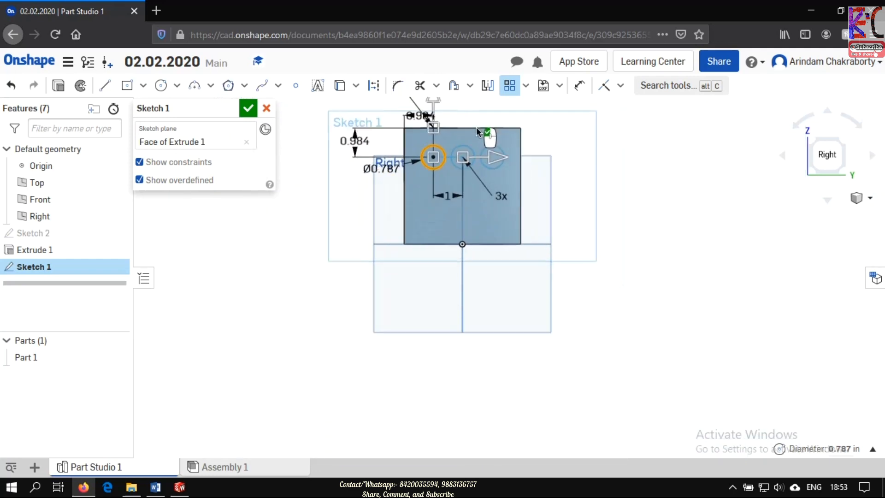
scroll(477, 132, down, 1)
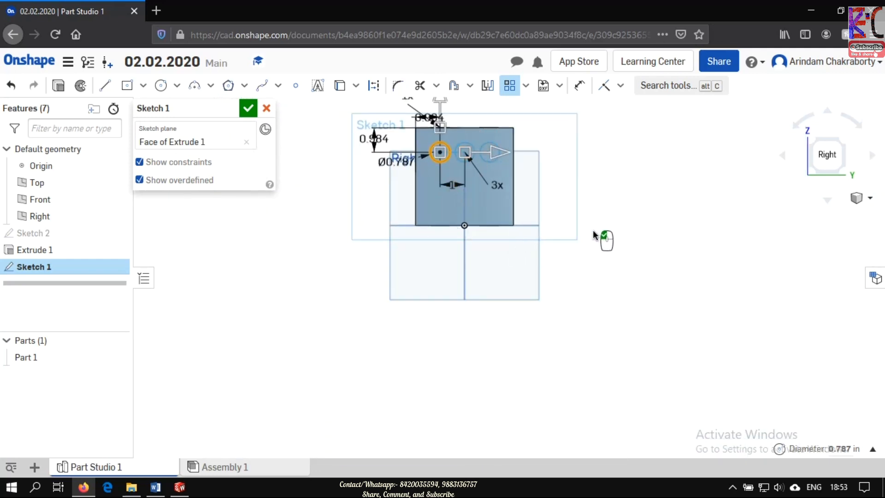
scroll(484, 156, up, 3)
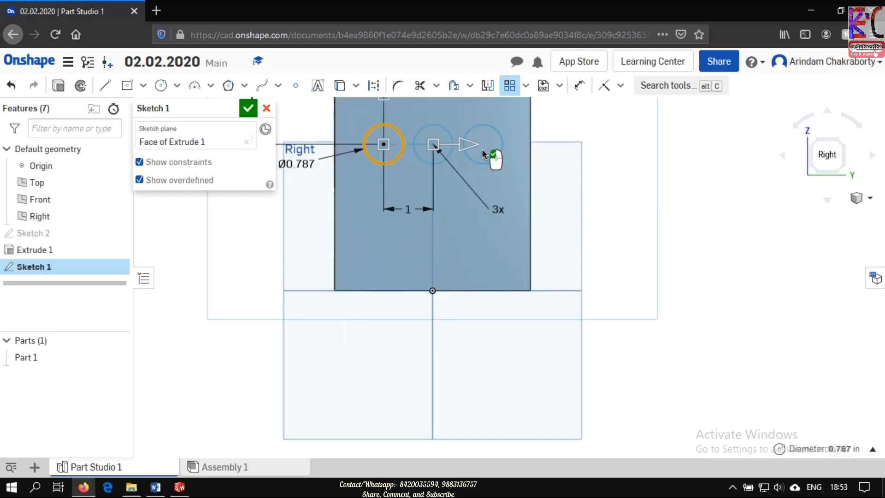
scroll(455, 144, up, 2)
scroll(440, 150, down, 2)
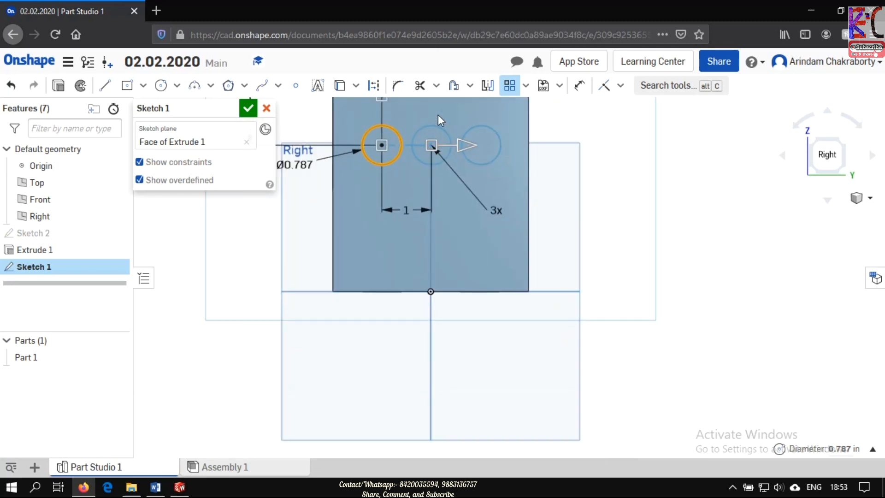
scroll(439, 118, down, 3)
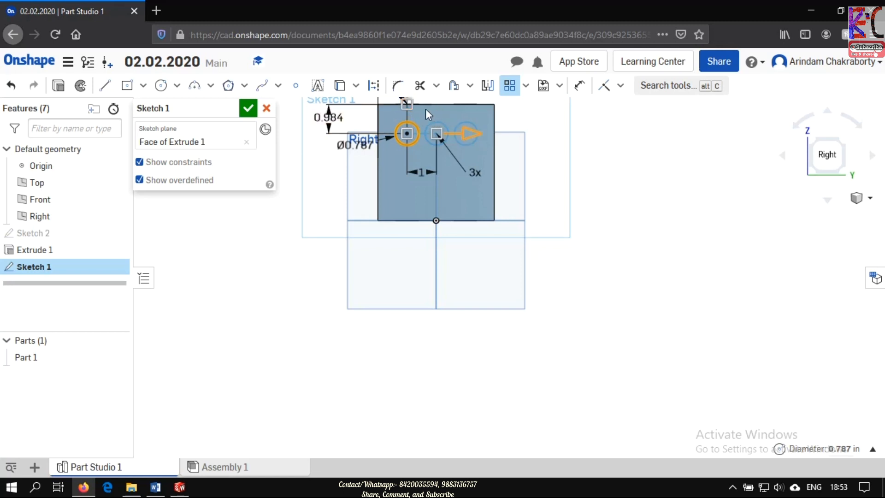
scroll(427, 107, down, 3)
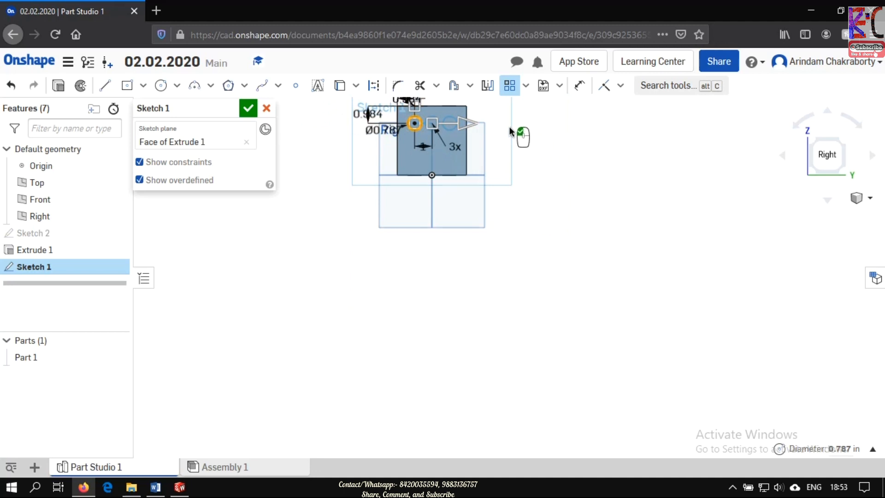
mouse_move(509, 117)
right_down()
mouse_move(489, 180)
mouse_move(443, 139)
mouse_move(458, 115)
mouse_move(483, 115)
right_up()
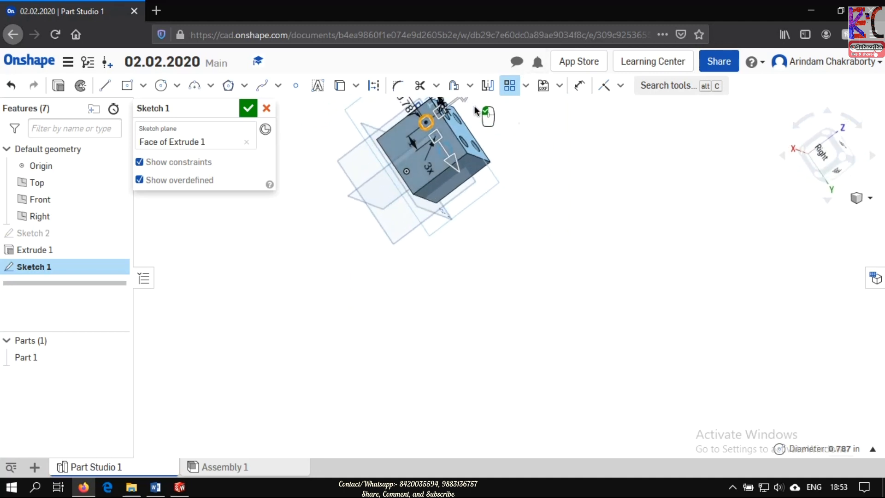
click(869, 198)
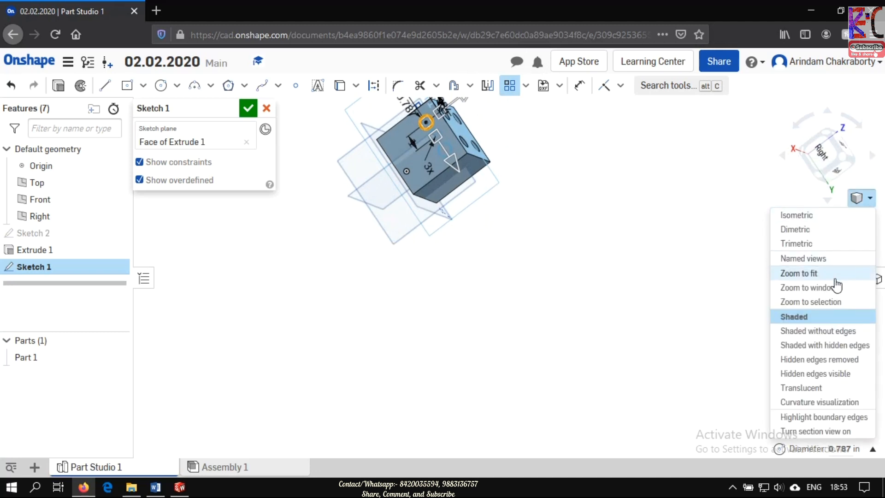
click(798, 273)
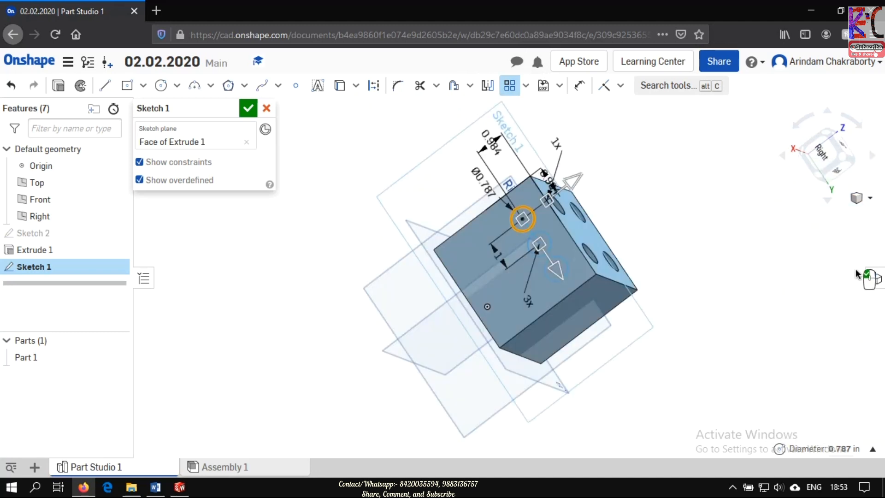
- Face the right side of the cube squarely and set the circle pattern's horizontal spacing to 25 mm
click(820, 151)
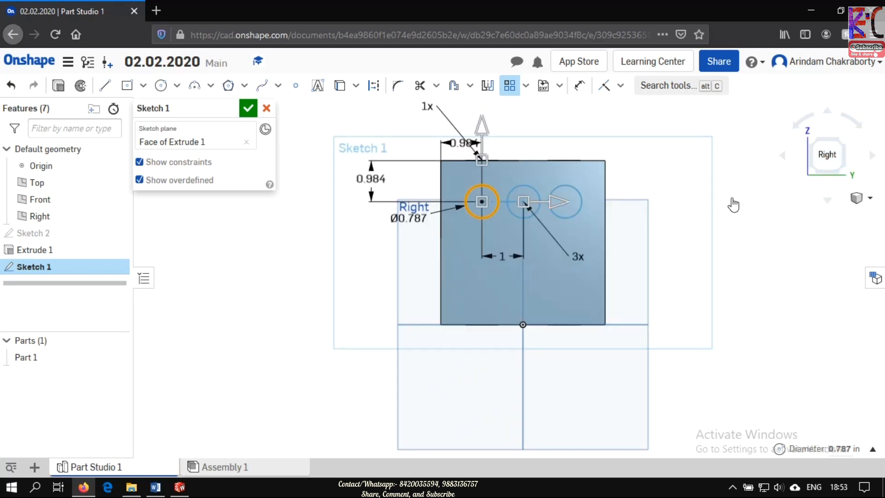
double_click(482, 142)
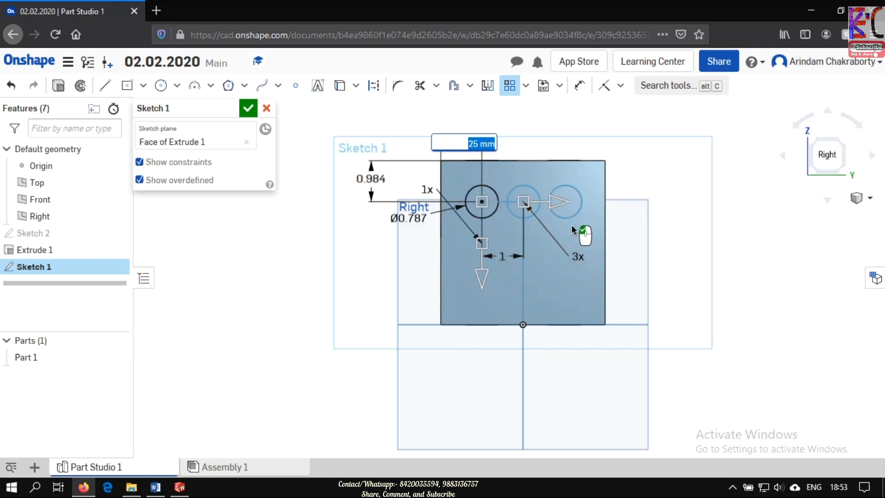
click(725, 248)
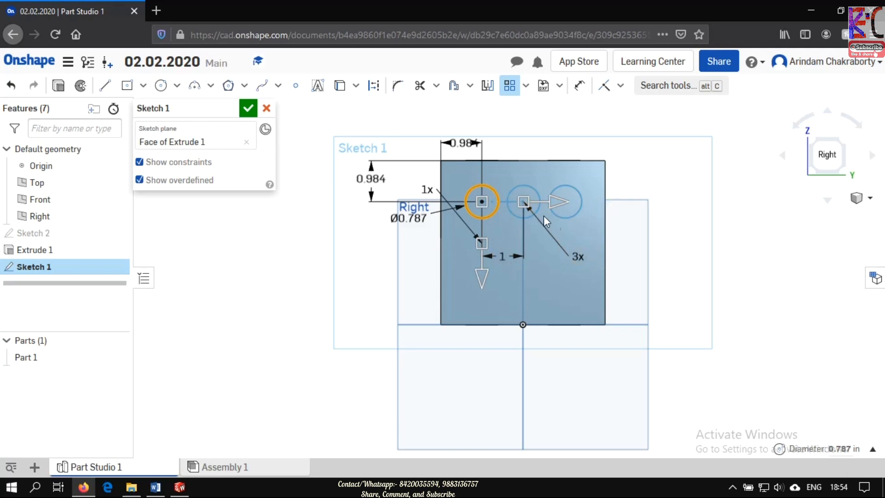
double_click(502, 257)
text(25mm)
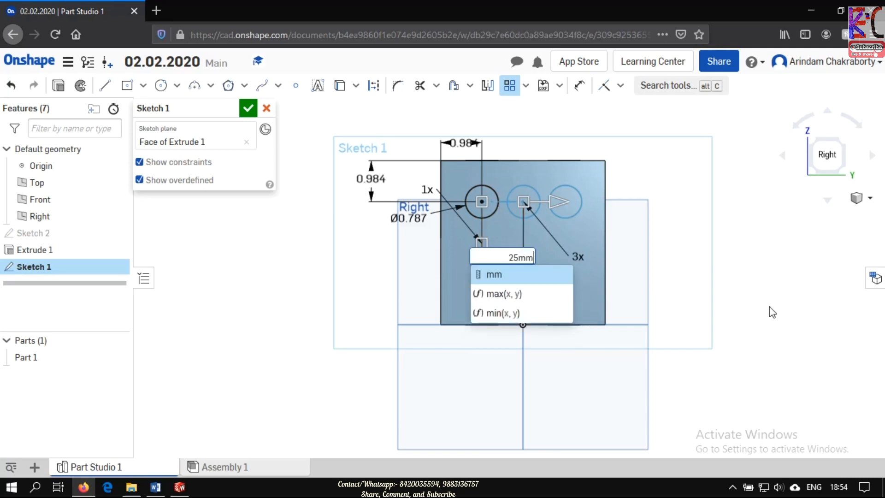
key(Return)
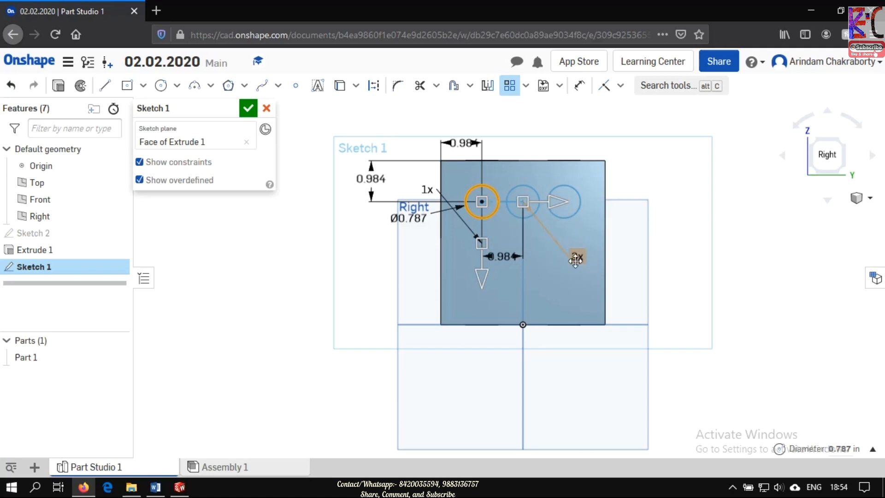
- Set the number of circles in the horizontal pattern direction to 2
click(579, 258)
double_click(580, 258)
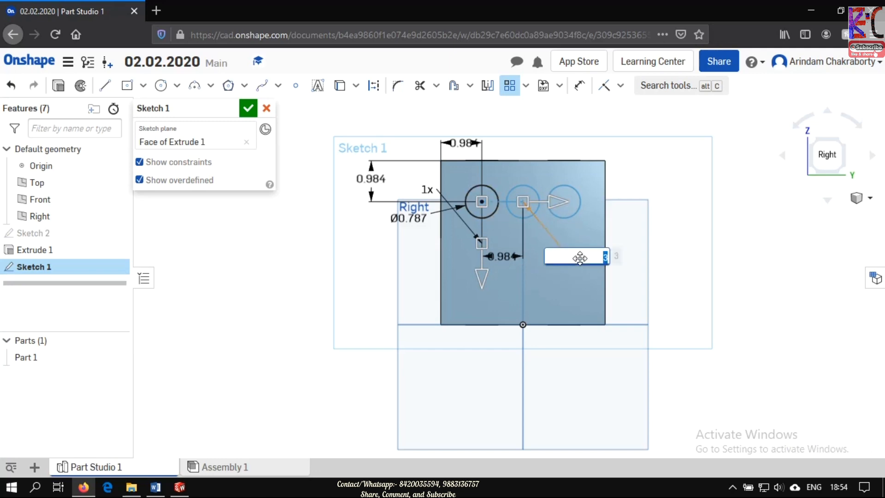
text(2)
key(Return)
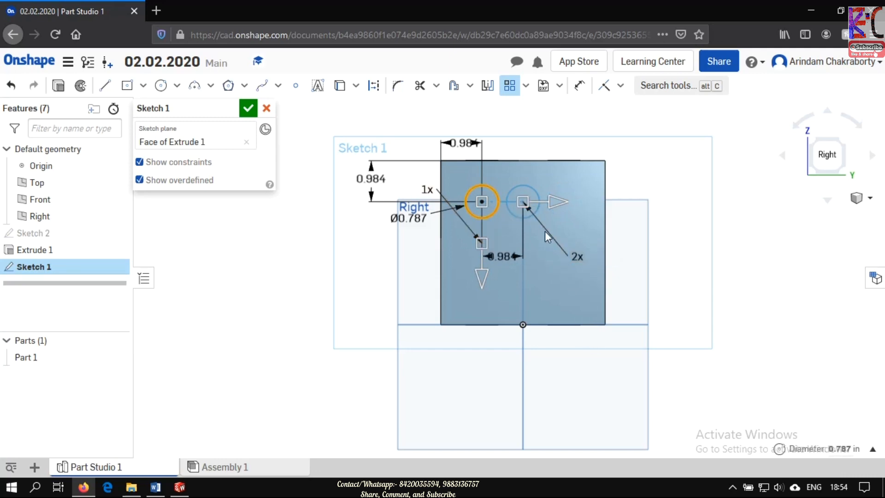
- Try 10 circles in the horizontal pattern direction and return the count to 2
double_click(578, 259)
text(1)
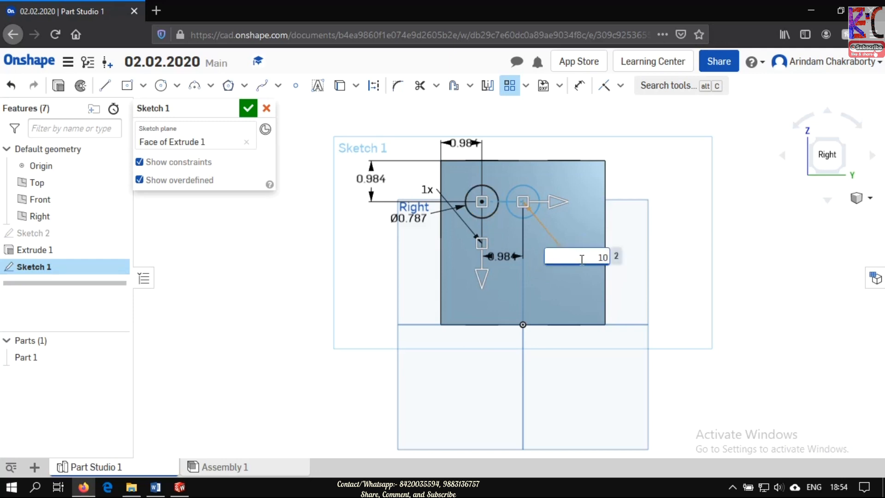
text(0)
key(Return)
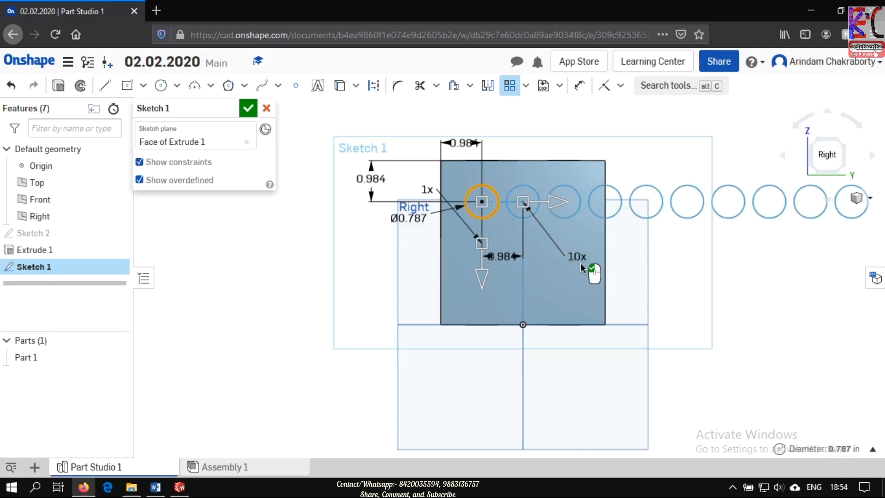
double_click(578, 257)
text(2)
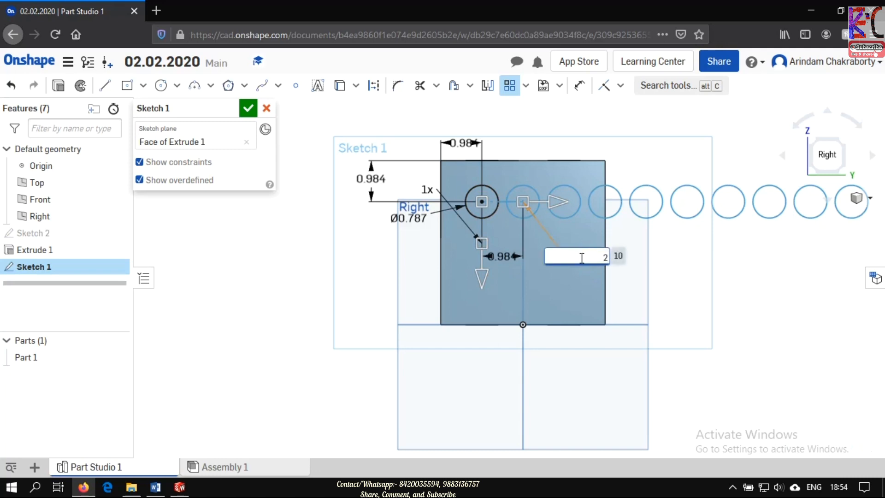
key(Return)
click(644, 291)
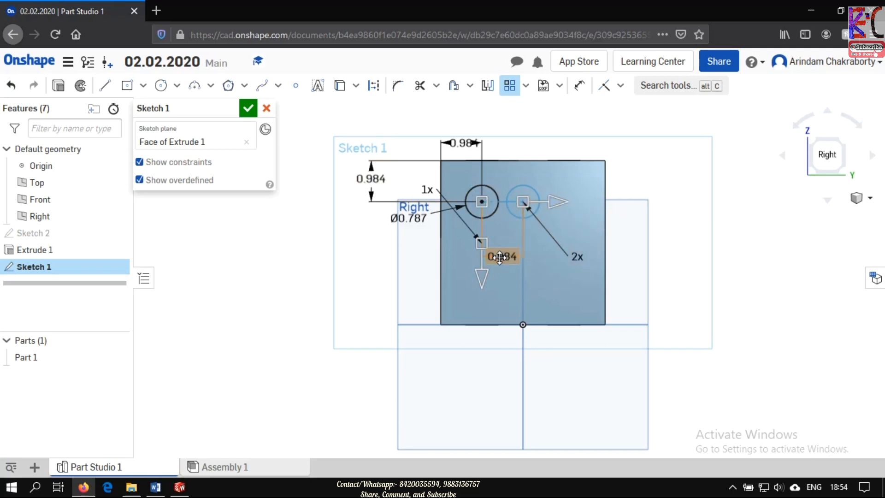
- Set the horizontal spacing between the two patterned circles to 40 mm and finish the linear pattern
double_click(500, 257)
text(40mm)
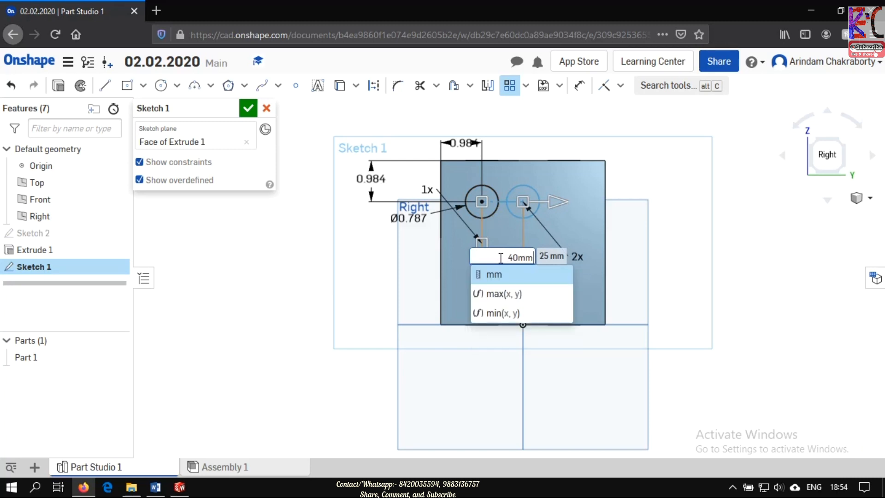
key(Return)
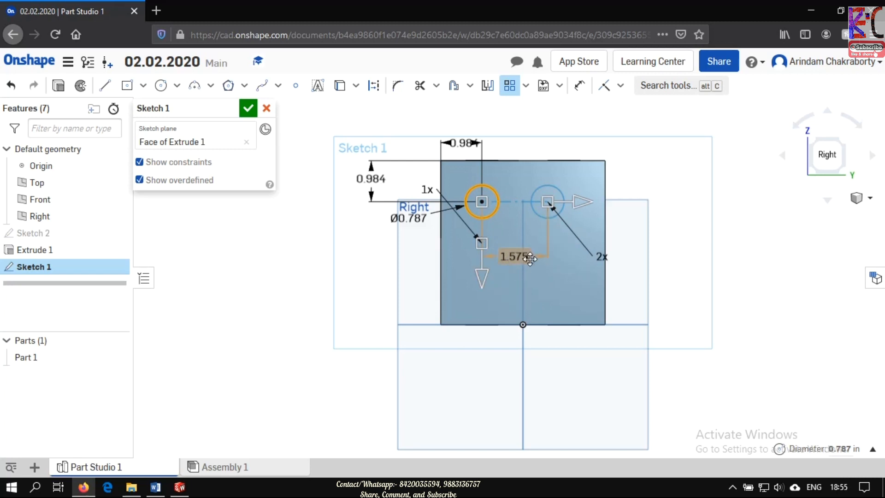
click(873, 450)
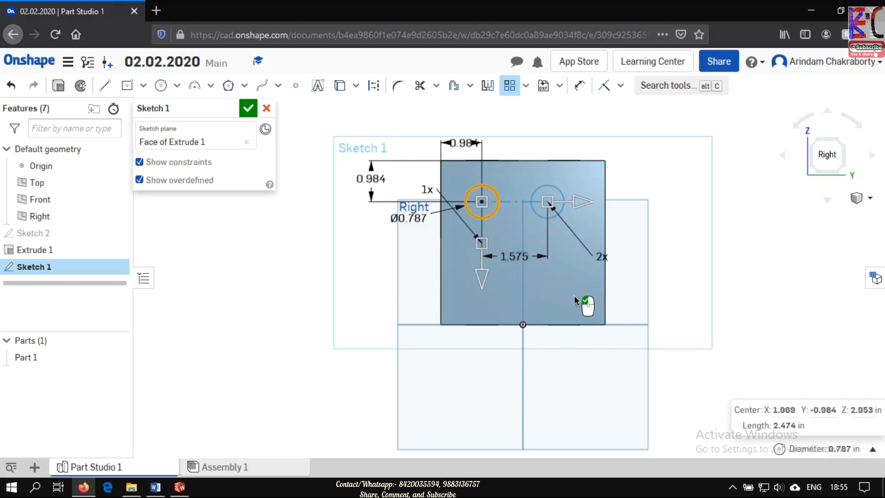
click(873, 449)
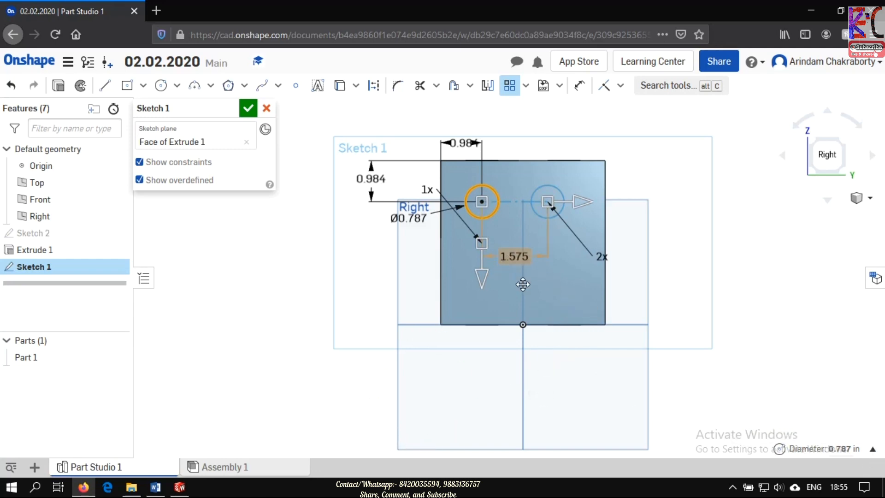
click(571, 300)
click(728, 297)
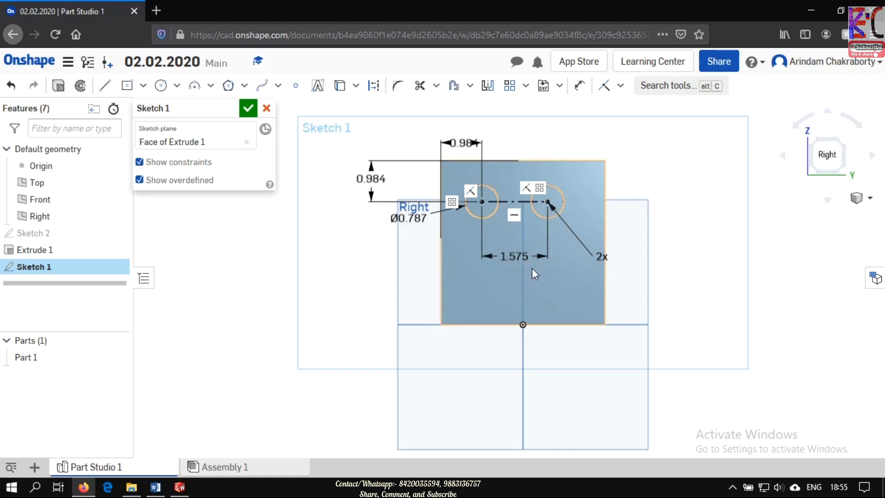
- Move the pattern's spacing dimension and instance count label above the upper edge of the face
drag(520, 257, 528, 146)
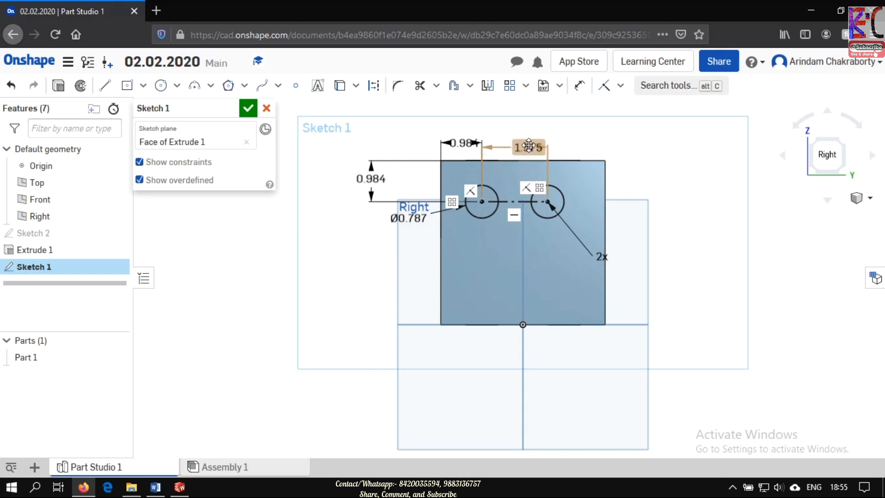
drag(603, 256, 562, 152)
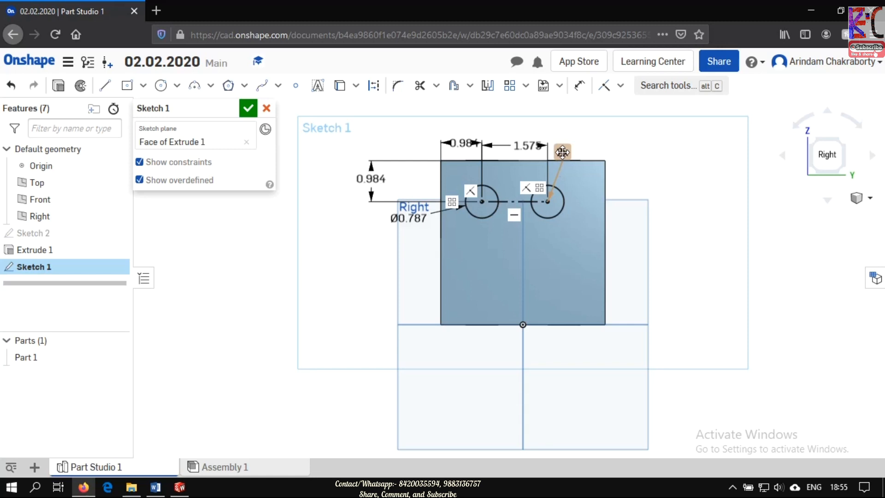
drag(562, 152, 563, 150)
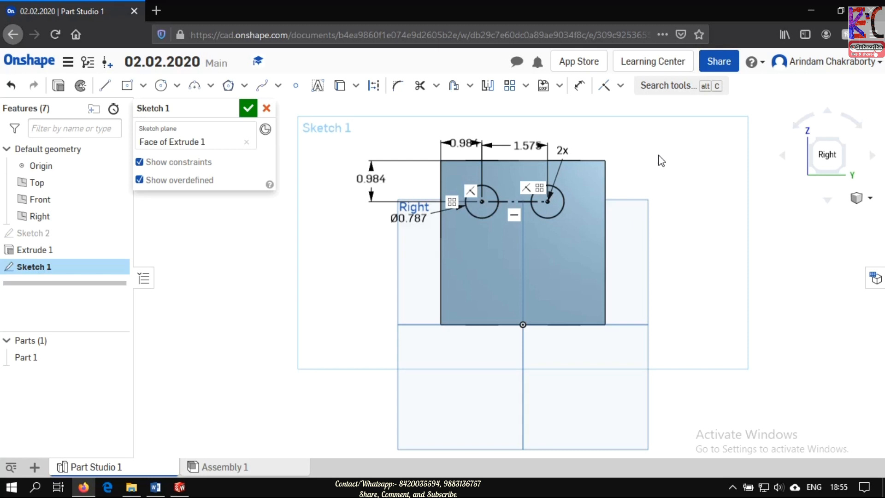
click(620, 86)
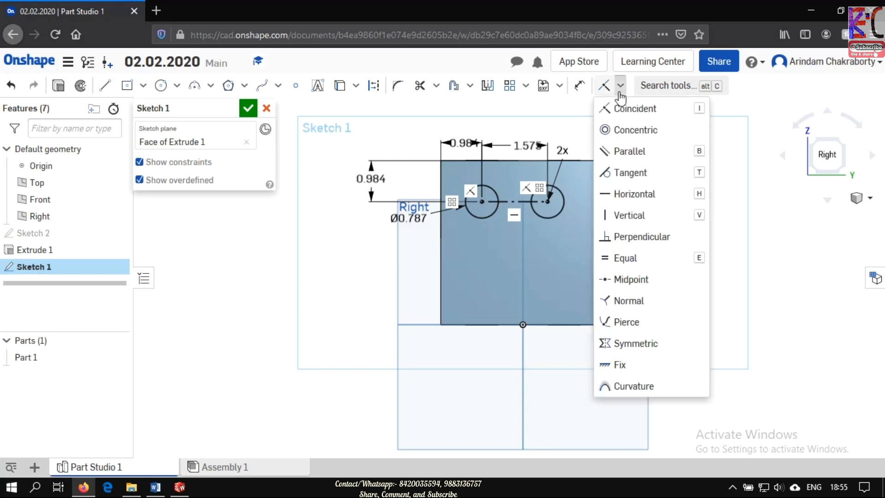
click(753, 169)
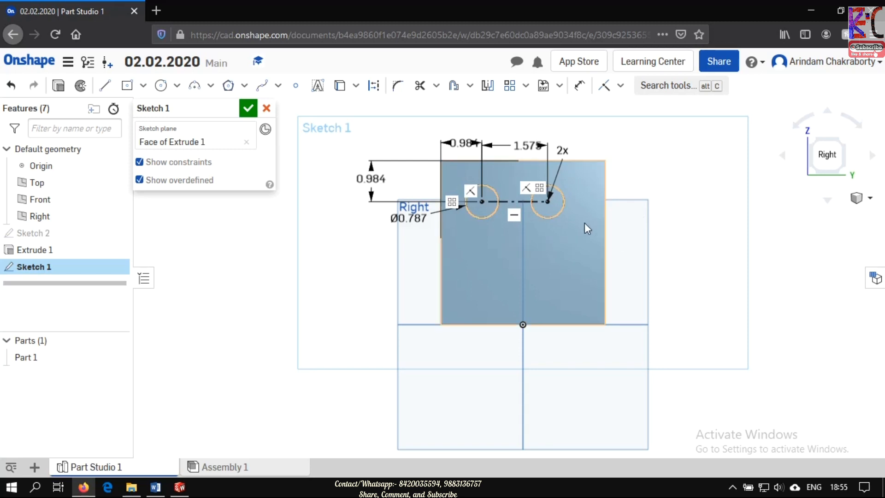
click(565, 209)
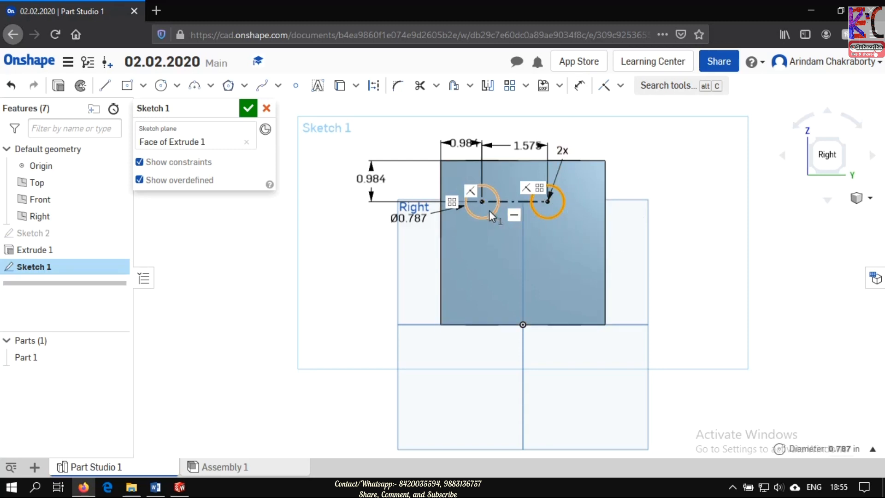
click(491, 212)
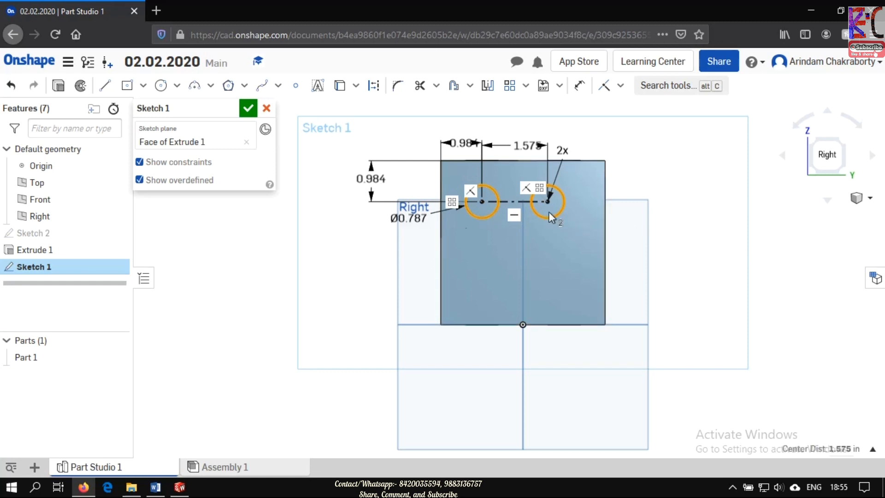
click(681, 183)
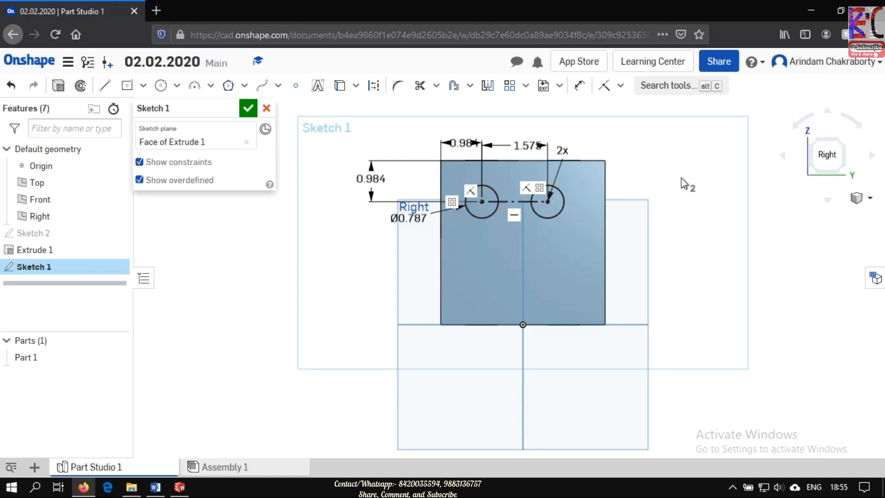
- Start a linear pattern of the two upper circles with an instance count of 2
click(560, 206)
click(492, 215)
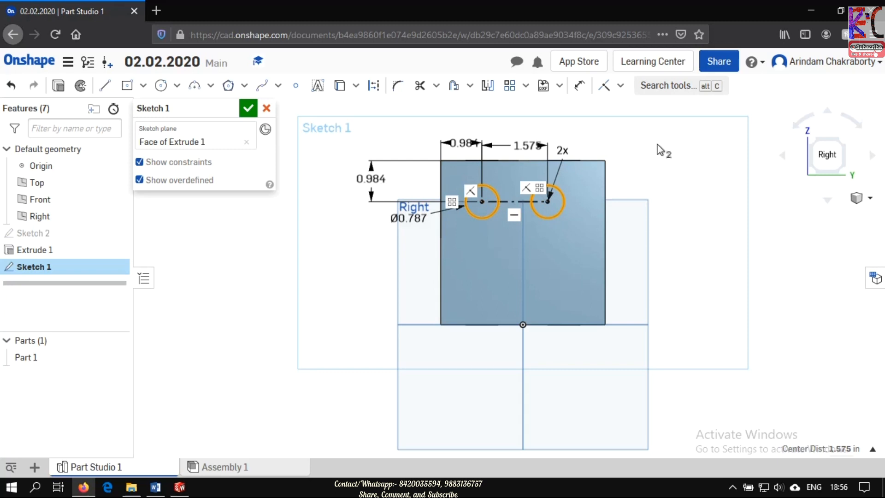
click(508, 86)
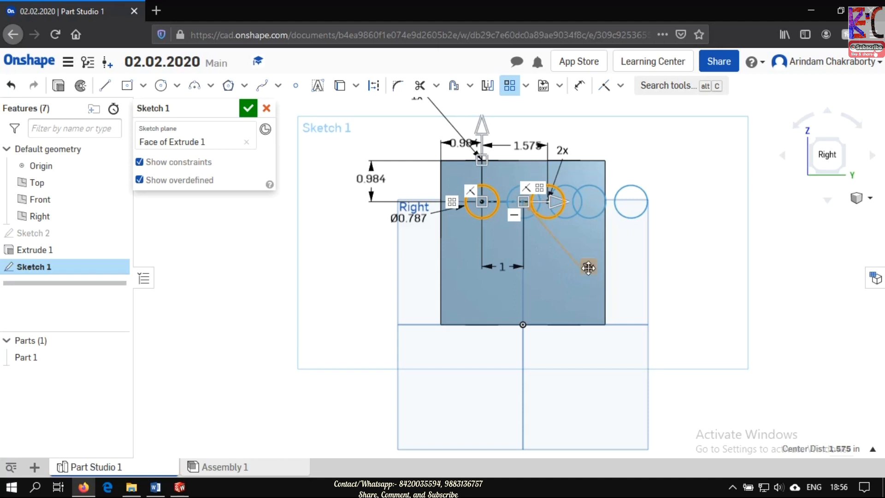
click(588, 267)
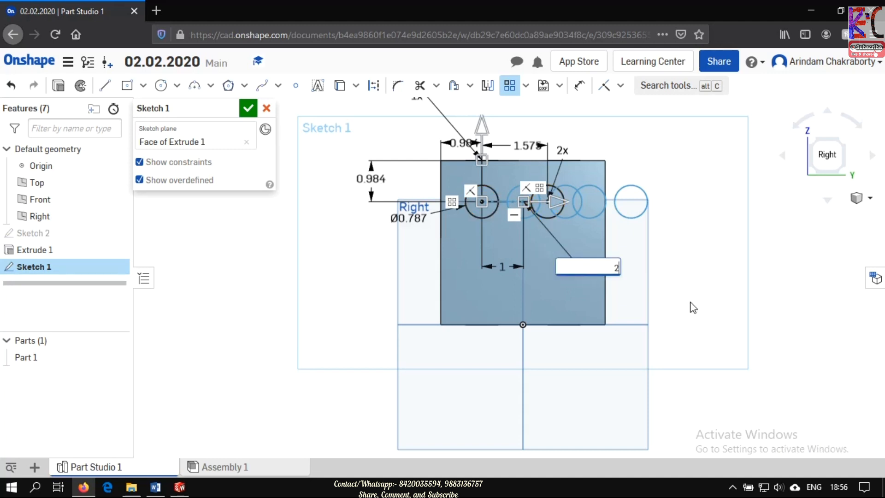
key(Return)
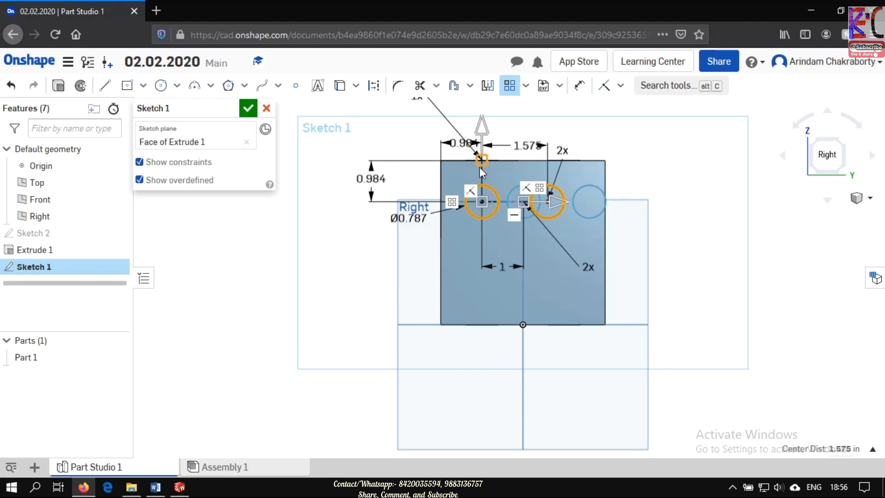
- Redirect the two-instance pattern vertically downward so the second row of circles lies below the original pair
click(482, 147)
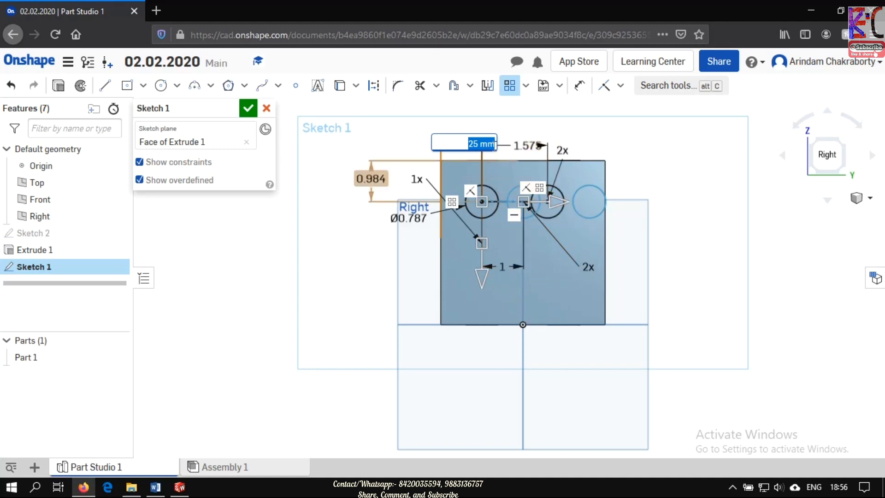
key(Return)
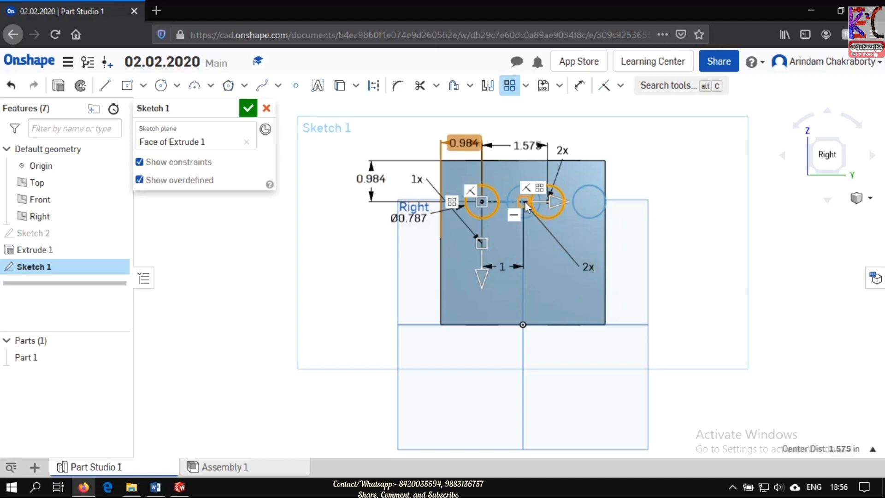
drag(525, 201, 488, 257)
drag(483, 245, 483, 244)
click(305, 437)
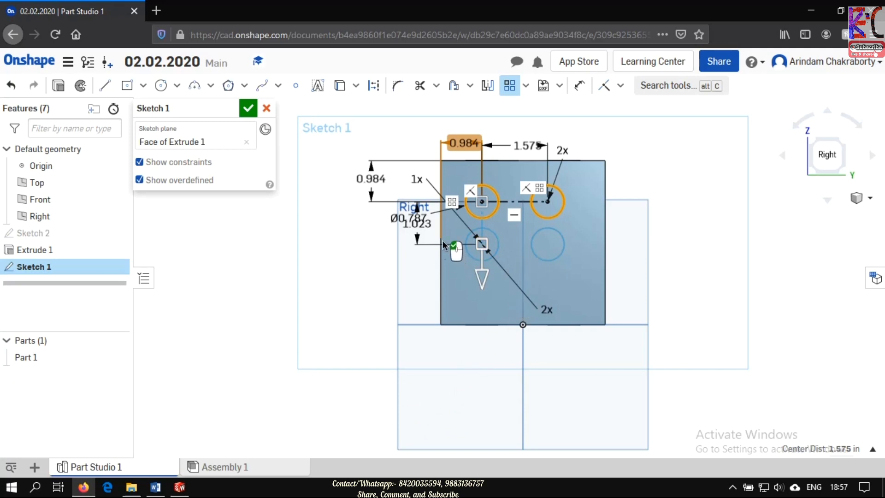
- Set the vertical spacing between the two rows of circles to 30 mm and finish the linear pattern
double_click(421, 225)
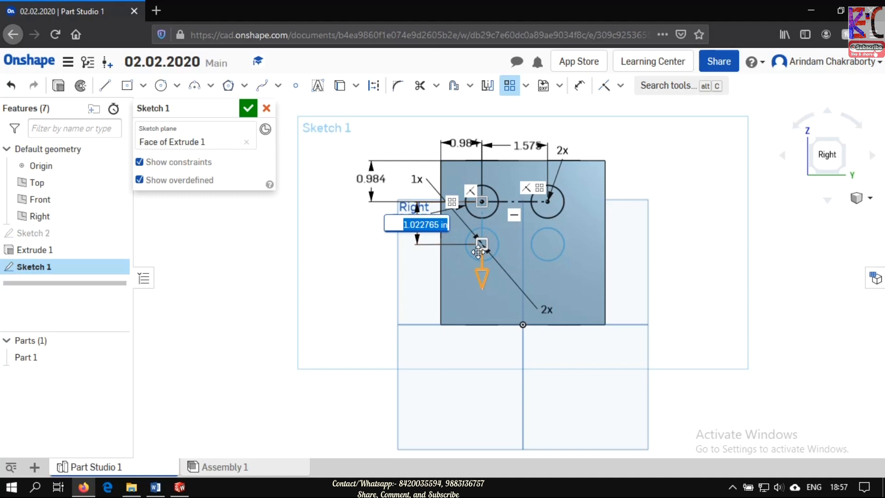
text(30mm)
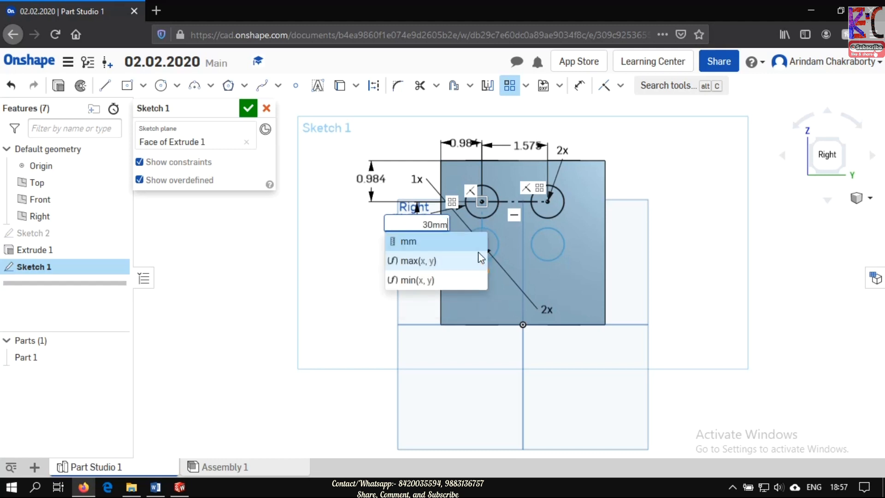
key(Return)
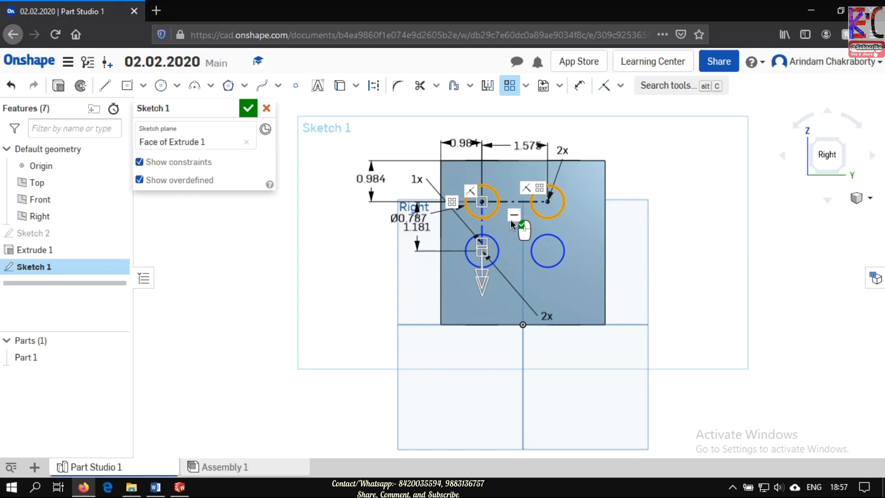
scroll(510, 220, up, 5)
scroll(498, 217, up, 3)
scroll(503, 198, down, 3)
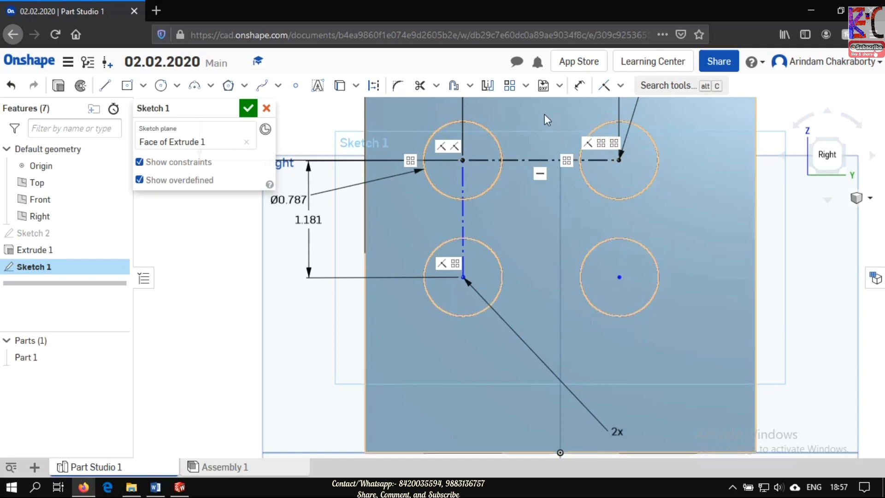
- Dimension the angle between the horizontal and vertical pattern direction lines and set it to 90 degrees
click(580, 85)
click(523, 161)
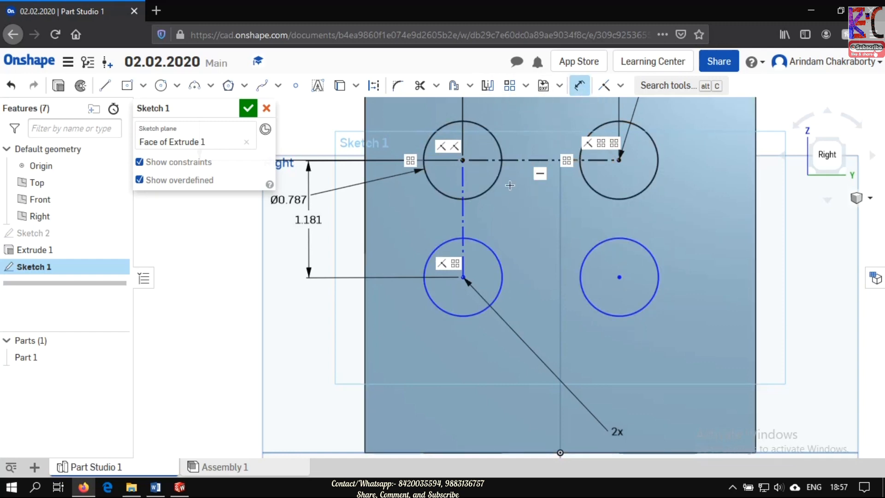
click(463, 207)
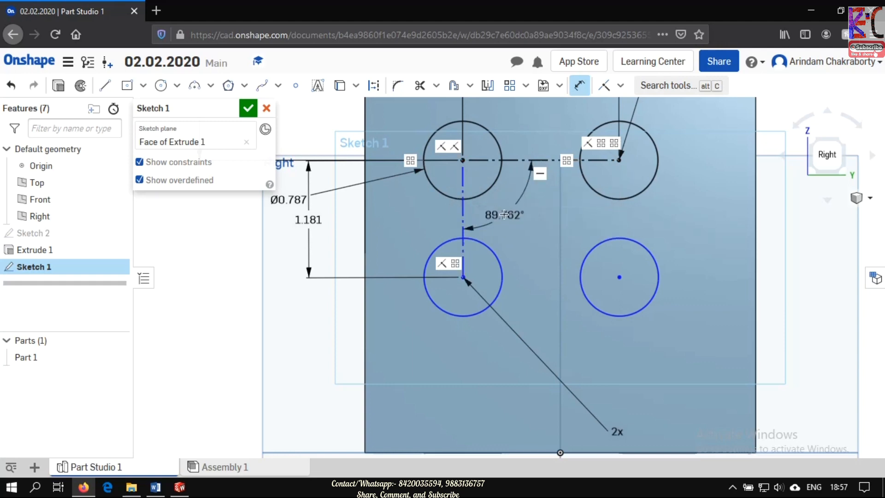
click(506, 213)
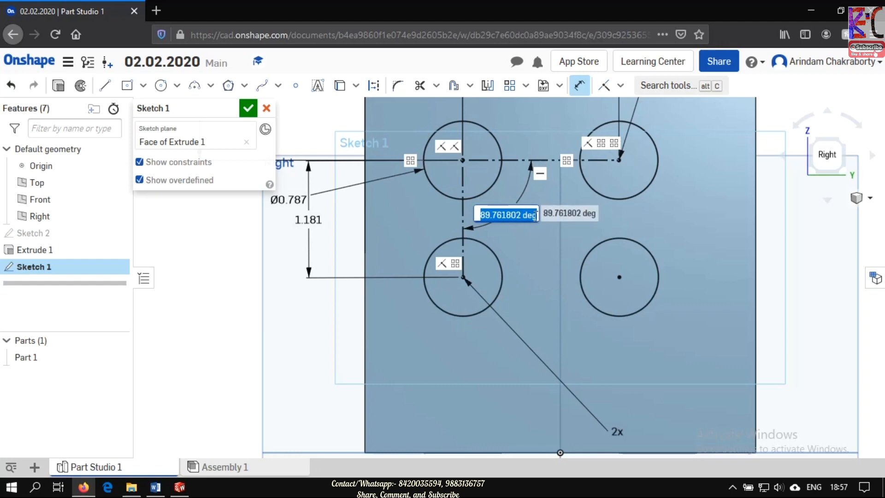
text(90)
key(Return)
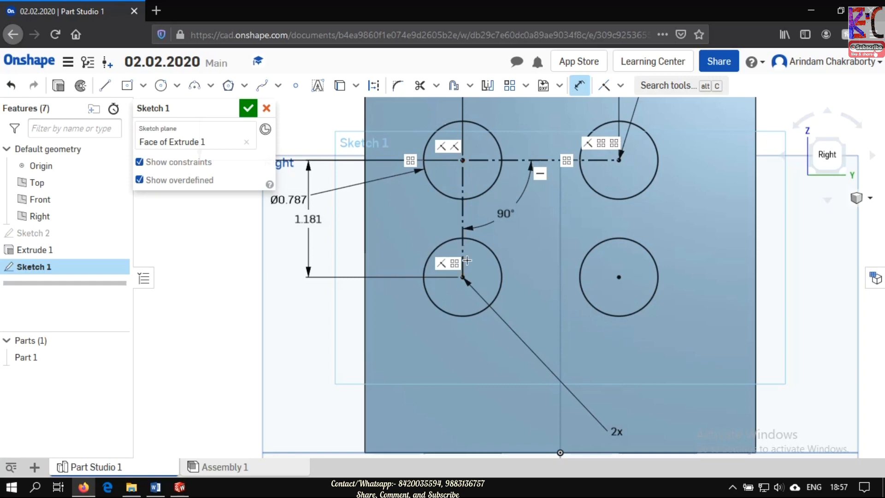
scroll(567, 257, up, 2)
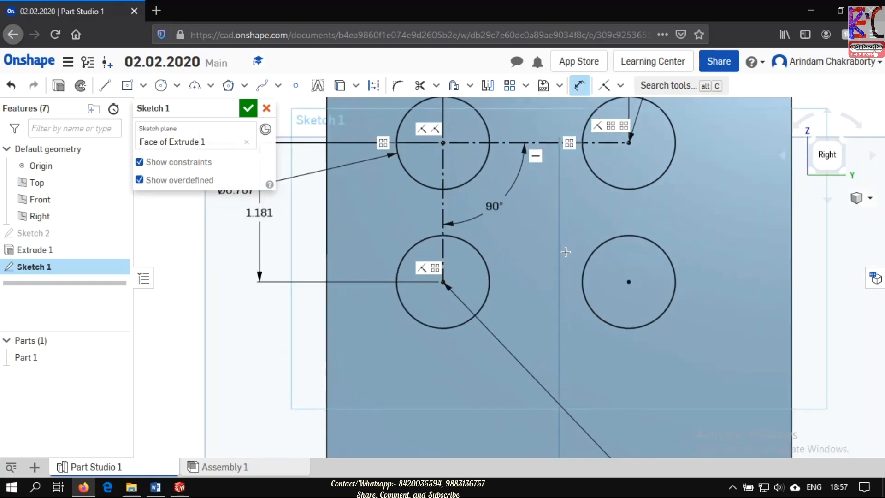
scroll(569, 253, down, 2)
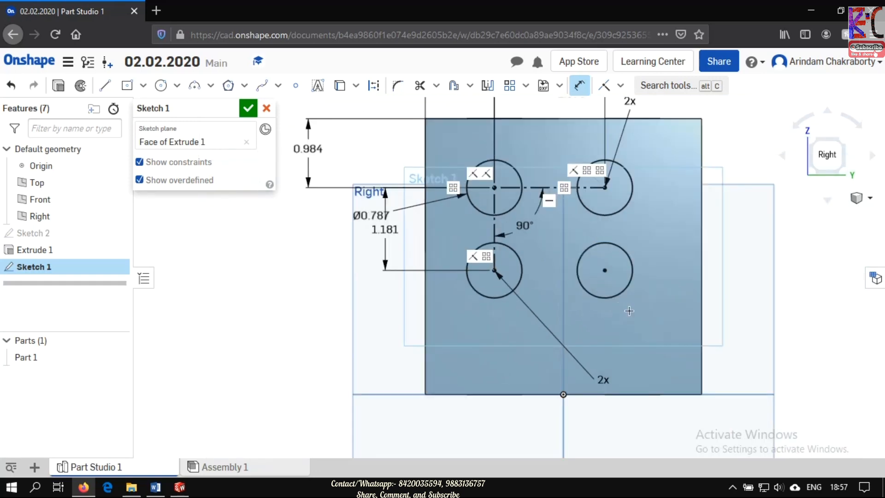
click(509, 86)
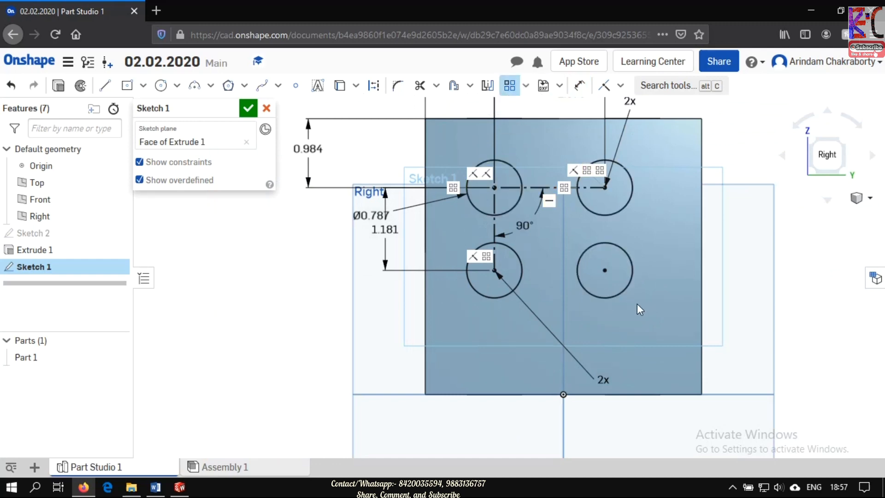
click(618, 297)
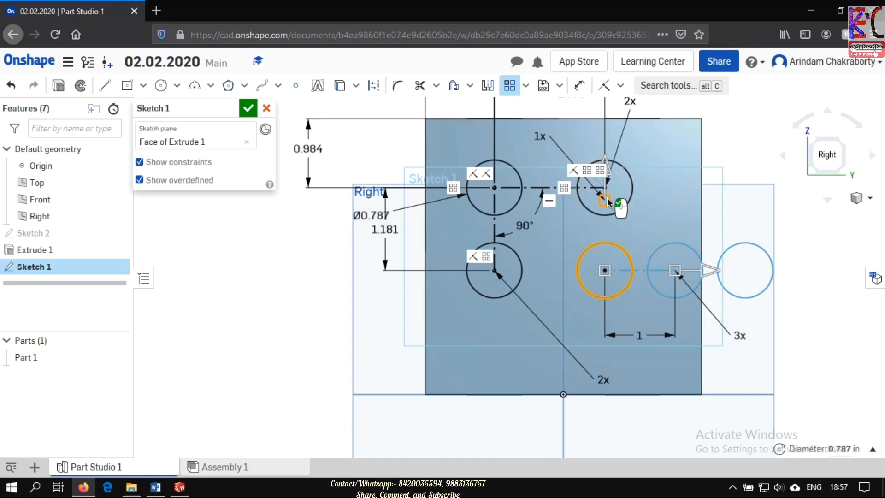
click(609, 171)
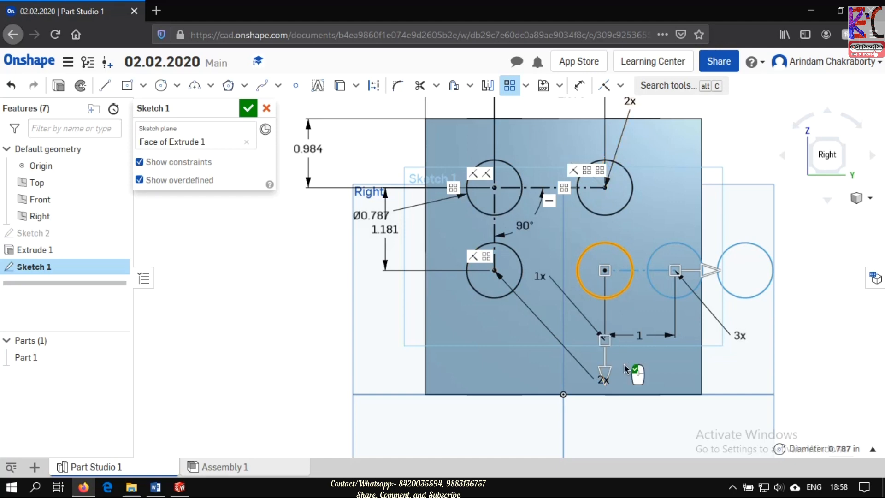
click(697, 268)
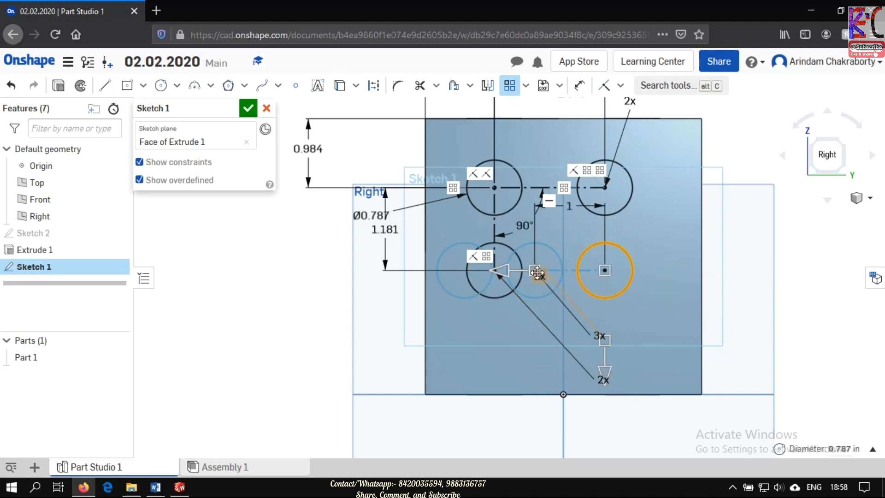
drag(537, 272, 761, 344)
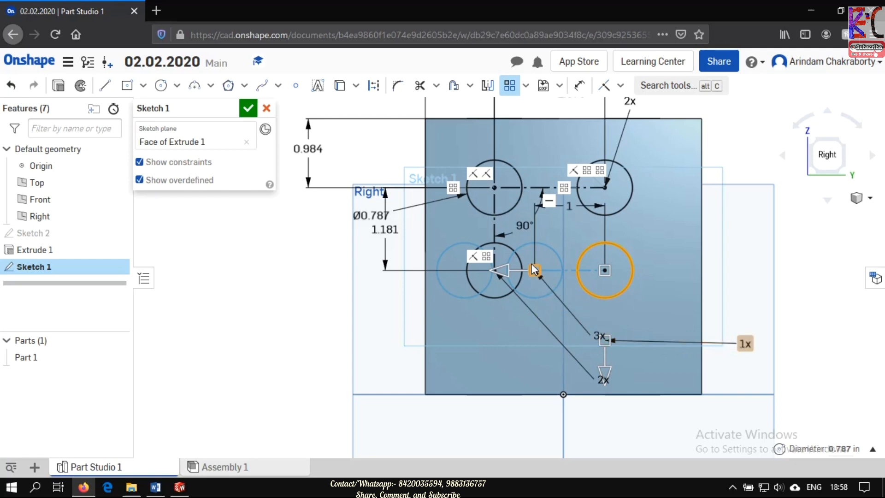
drag(535, 267, 609, 349)
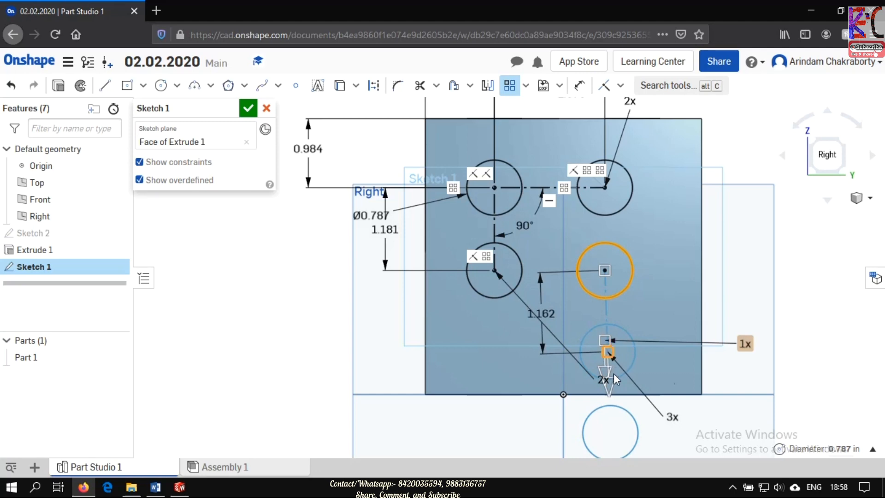
scroll(645, 415, down, 2)
scroll(657, 424, up, 4)
scroll(656, 424, down, 6)
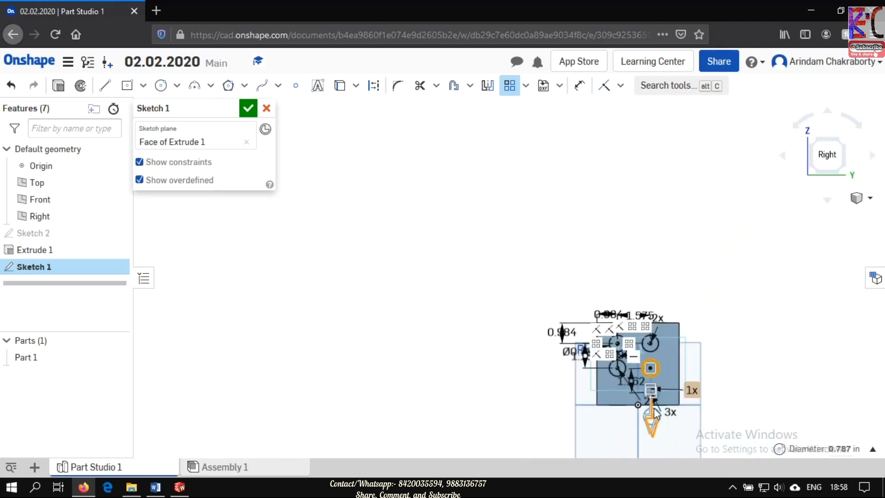
scroll(673, 417, up, 2)
scroll(673, 417, up, 5)
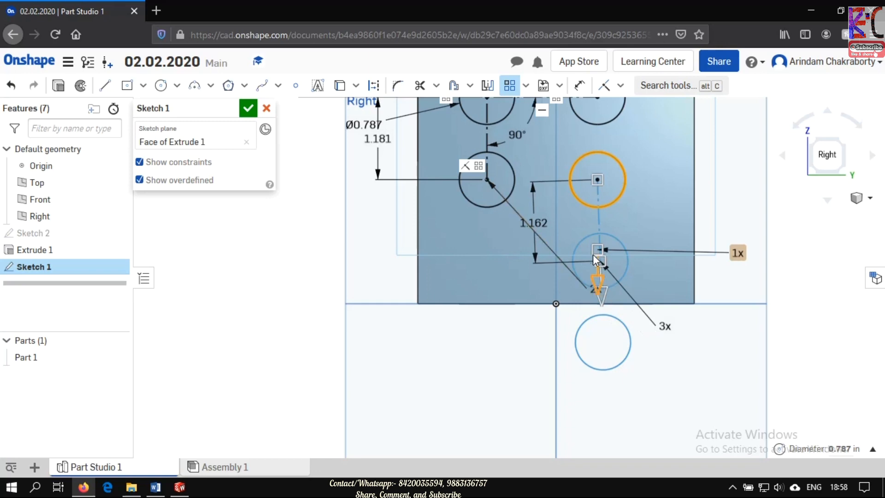
drag(598, 251, 728, 180)
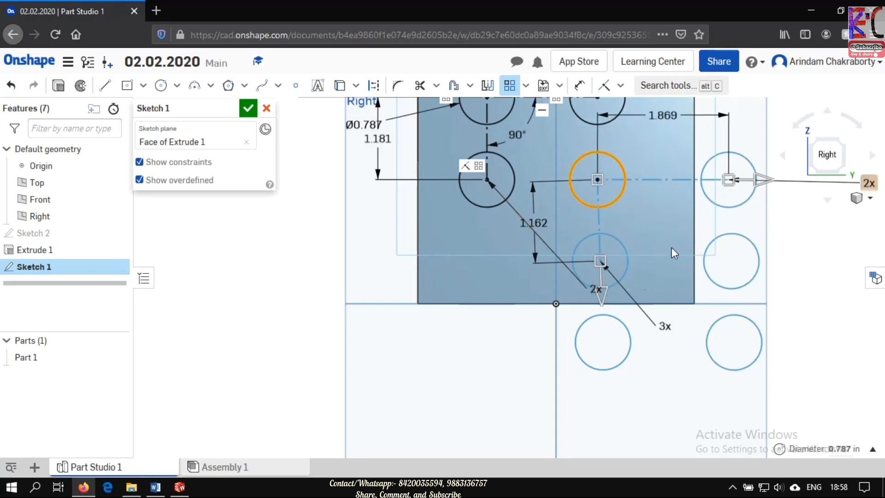
drag(602, 260, 512, 269)
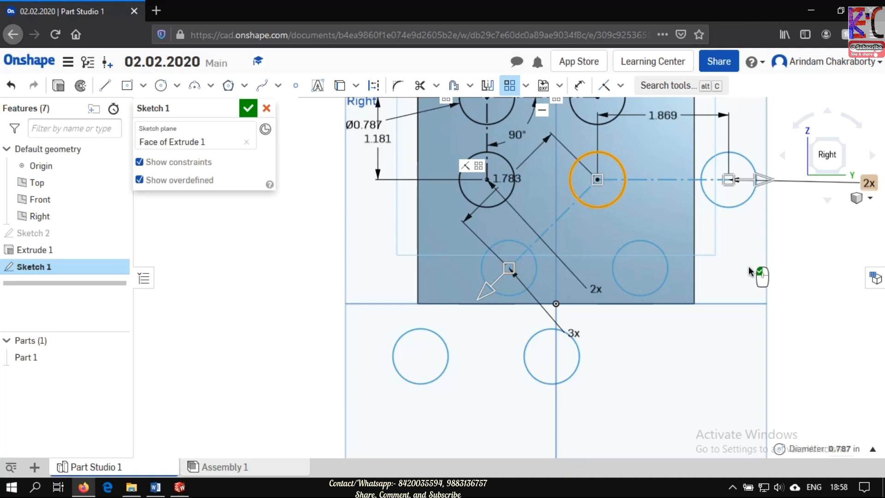
key(Escape)
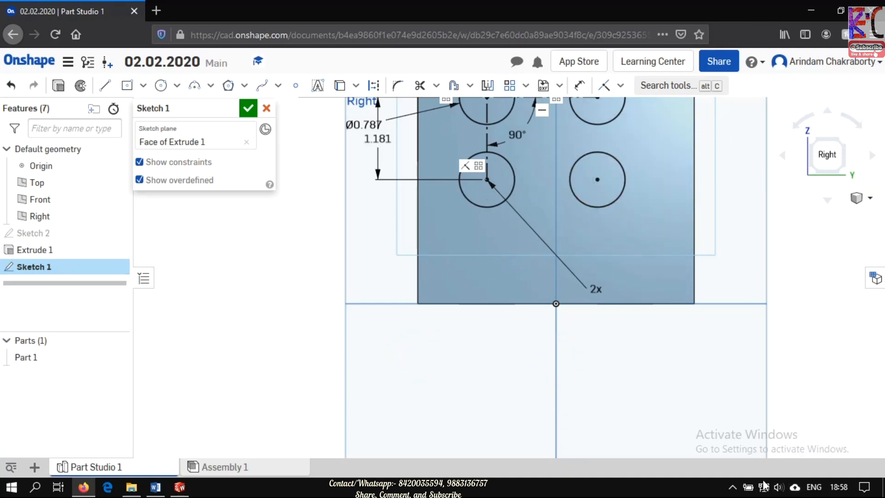
click(732, 486)
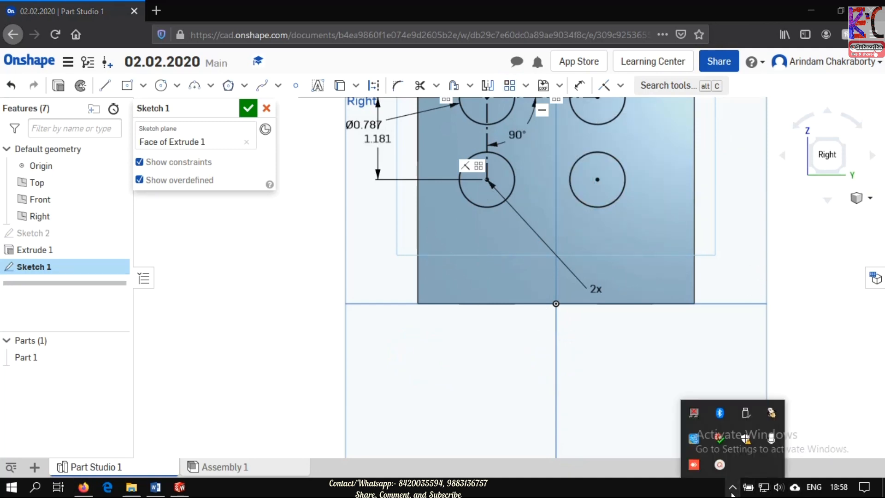
click(725, 470)
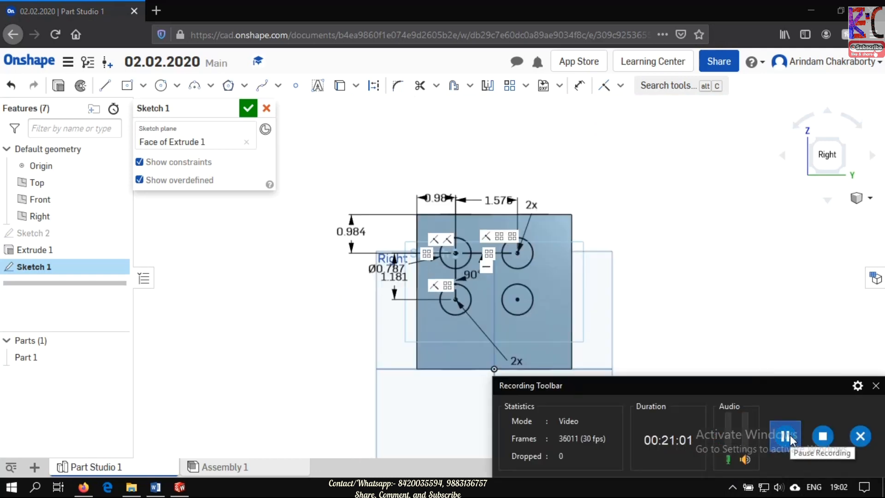
click(876, 386)
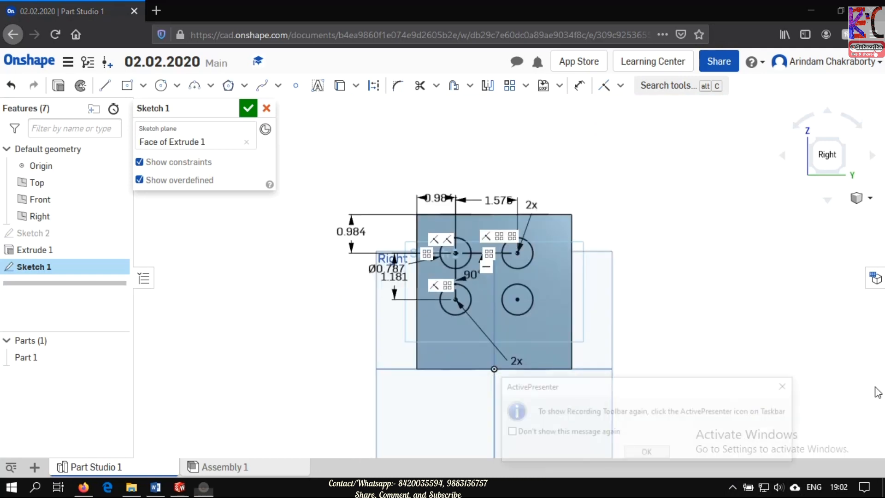
click(637, 453)
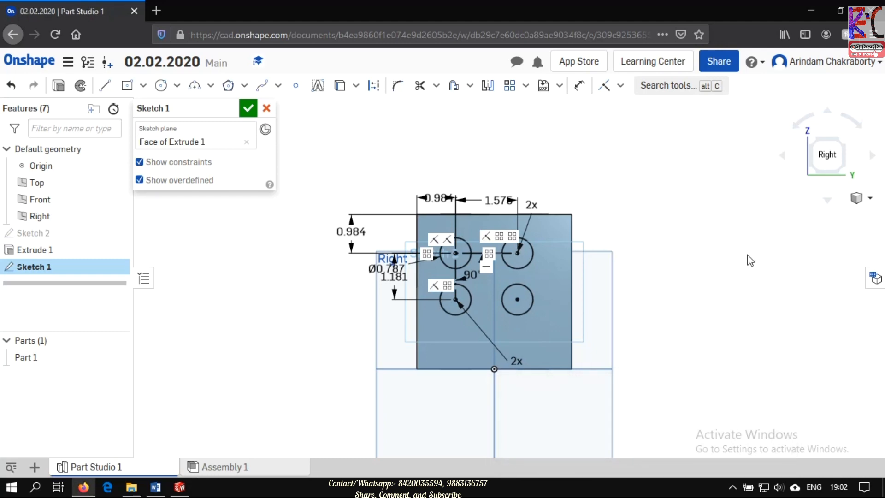
- Finish the sketch and extrude its four circles as a blind Remove cut into the cube, 1 in deep
click(247, 109)
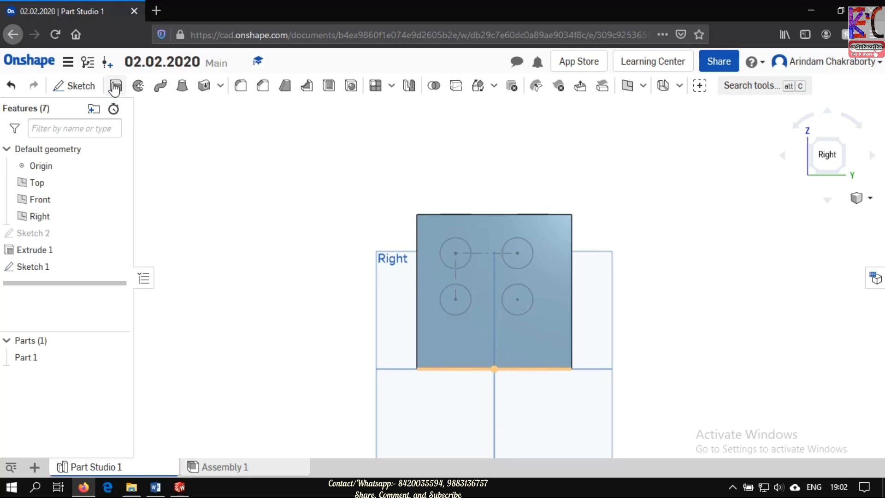
click(116, 87)
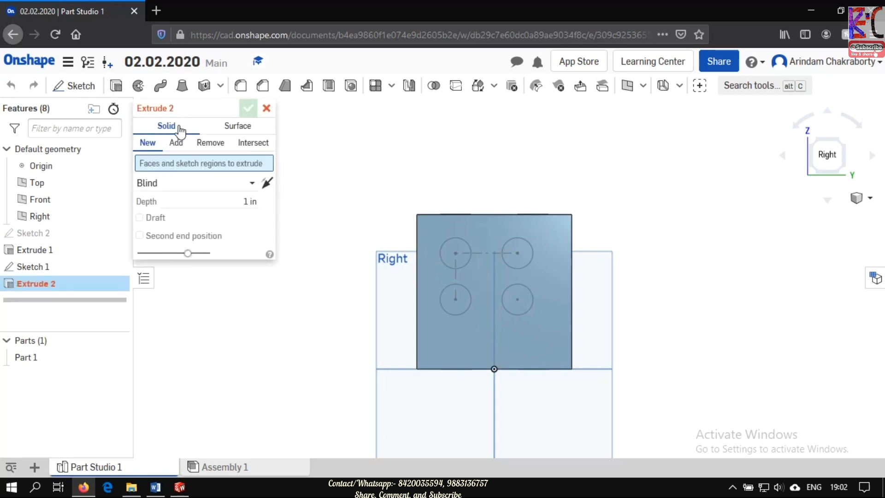
click(211, 143)
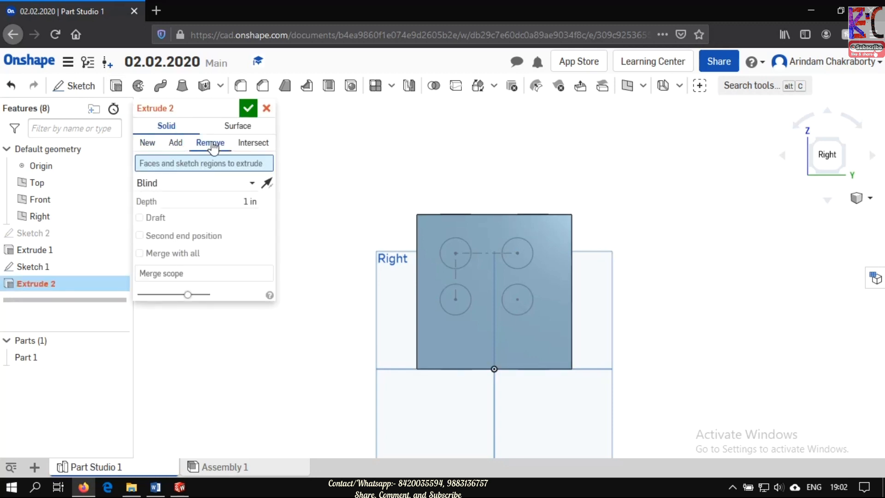
click(45, 264)
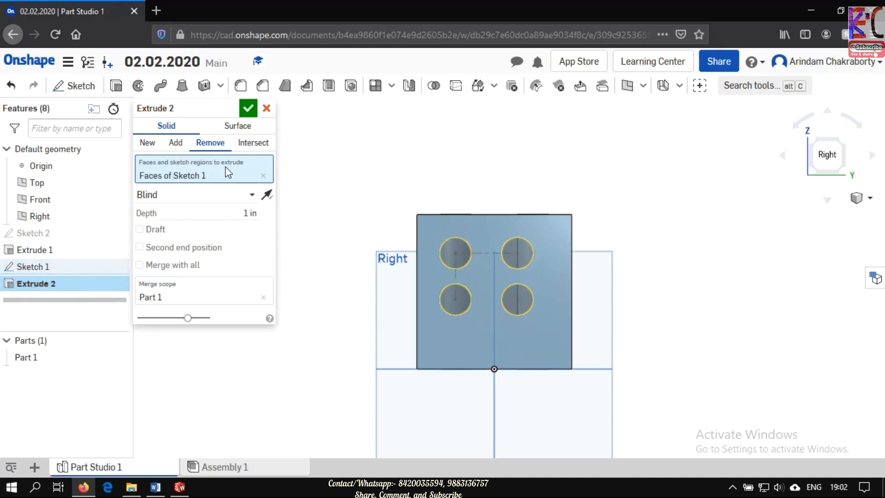
click(247, 109)
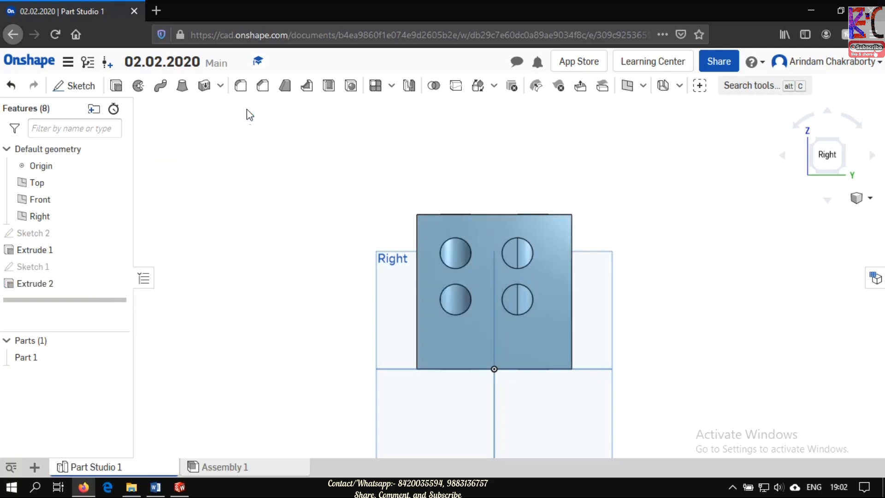
- Edit the four-circle cut on the cube's right face and set its depth to 100 mm
middle_drag(281, 161, 318, 173)
right_drag(565, 200, 523, 229)
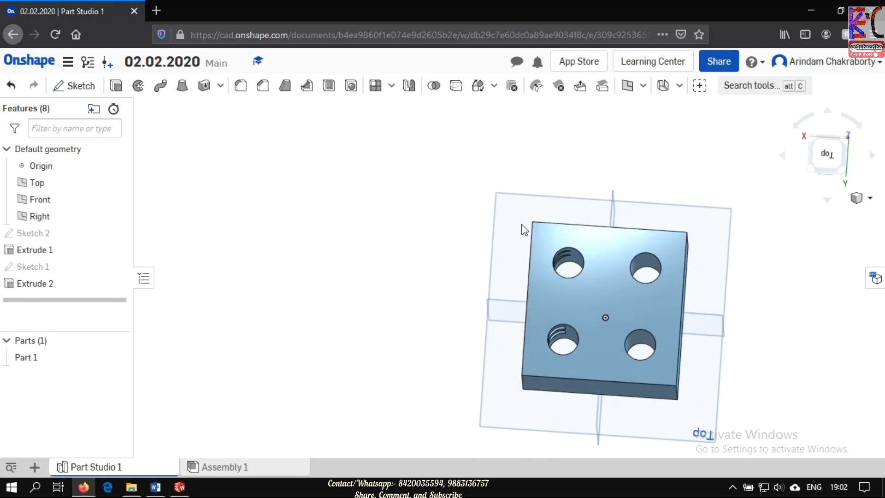
click(51, 286)
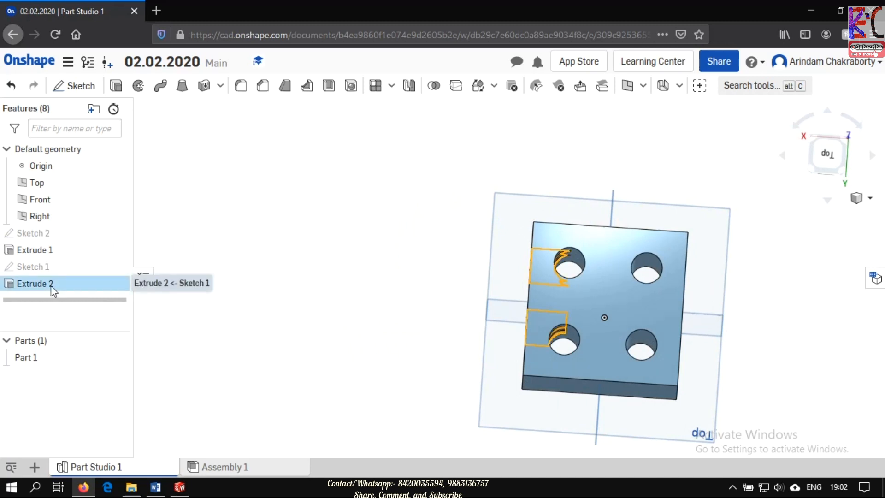
right_click(52, 287)
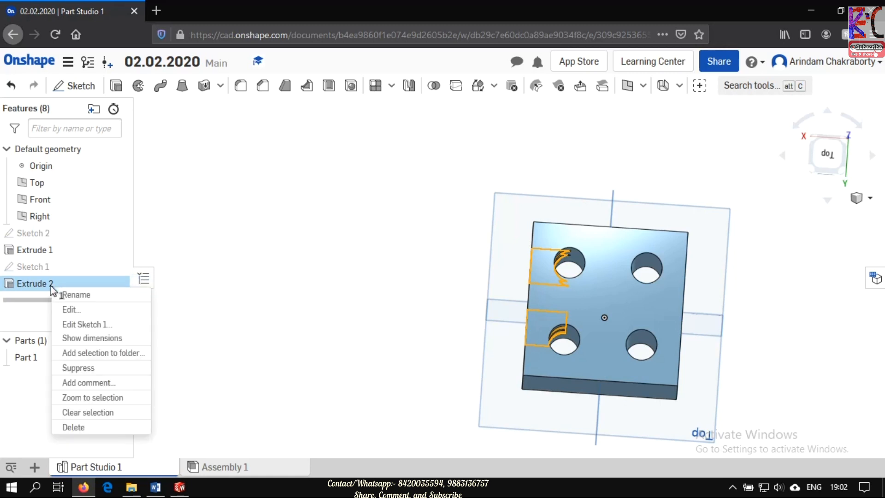
click(67, 311)
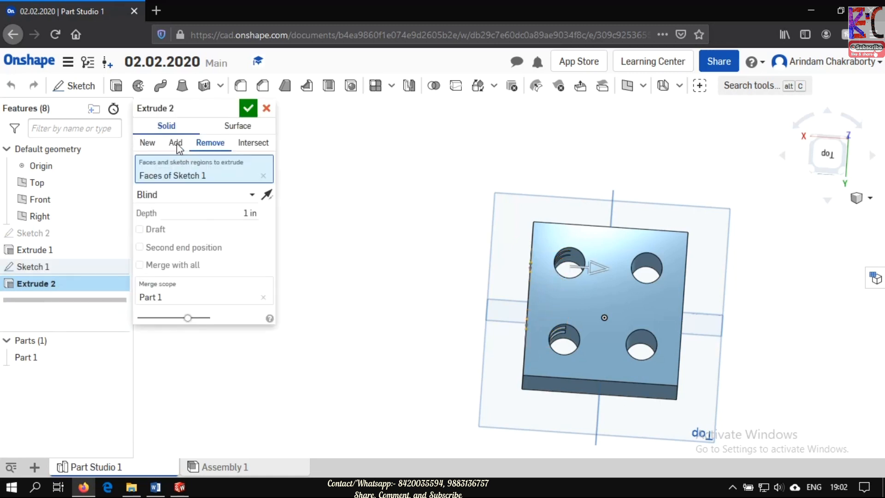
click(263, 215)
text(100 mm)
key(Return)
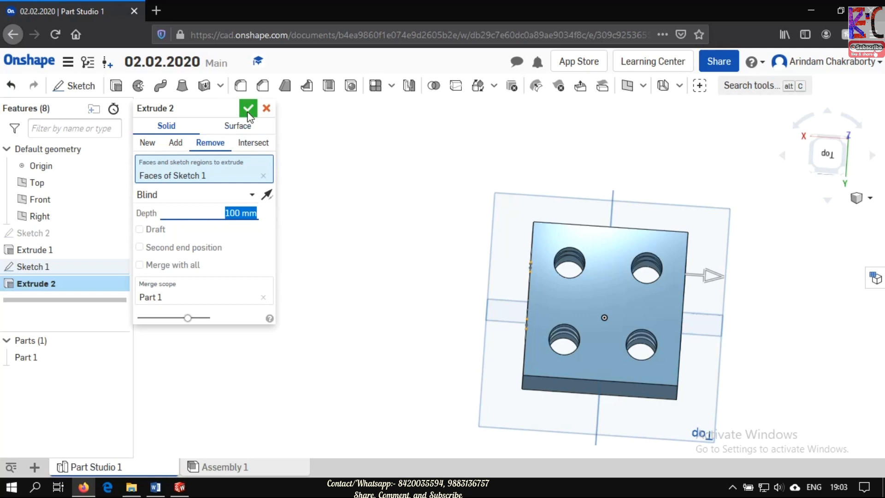
click(248, 110)
right_drag(688, 144, 616, 318)
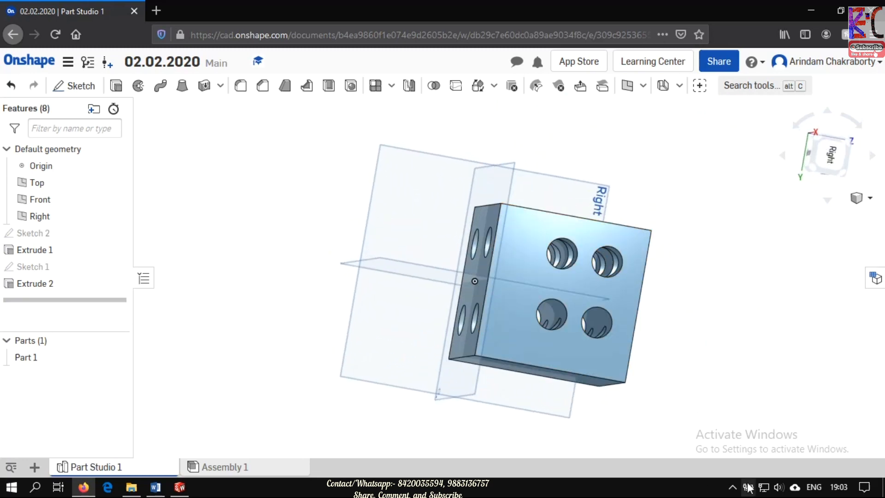
click(732, 487)
click(720, 464)
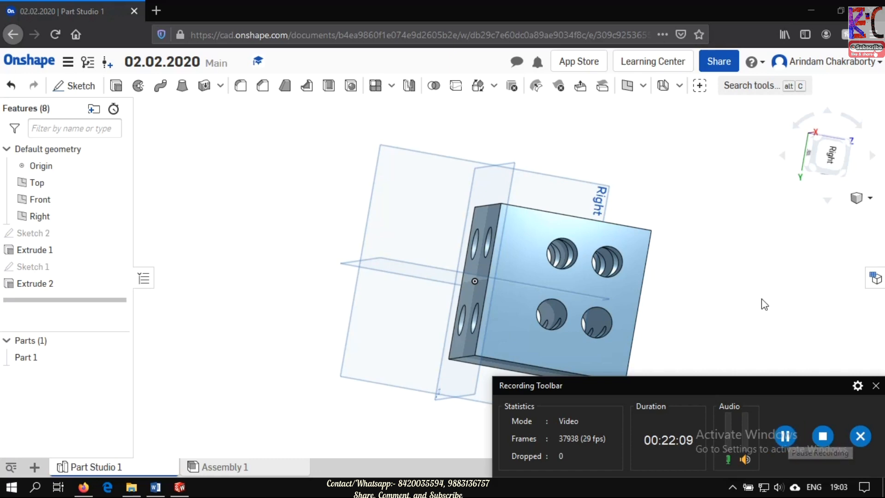
click(875, 385)
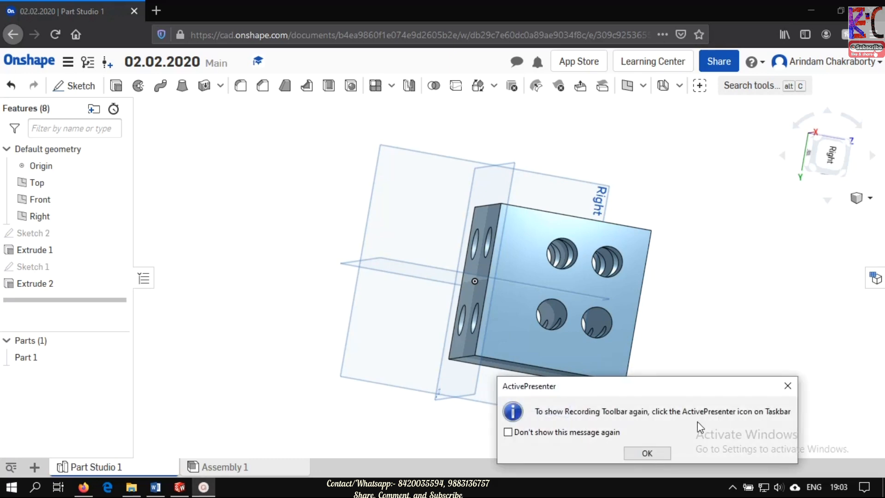
click(652, 452)
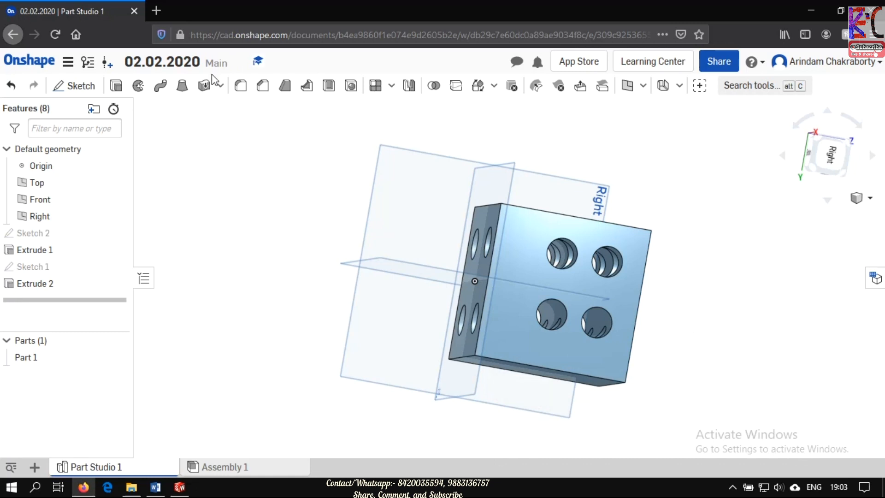
- Examine the hole patterns on the cube from several sides, ending in an isometric view
double_click(149, 61)
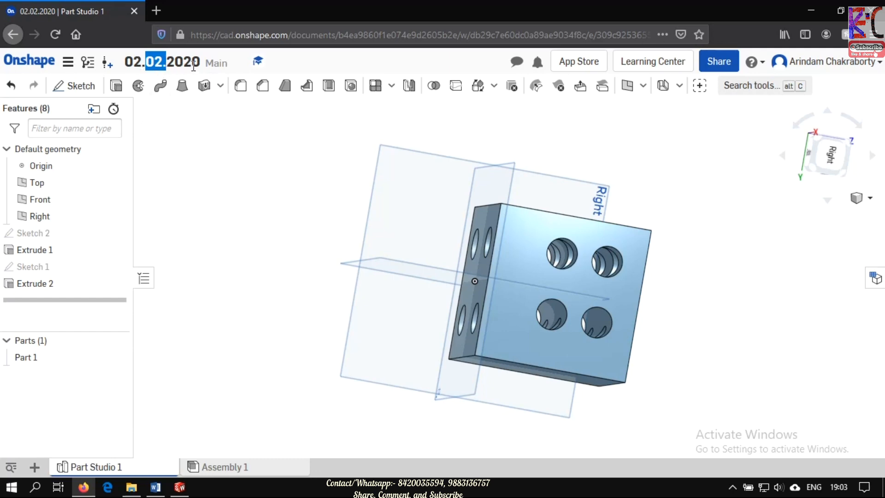
middle_drag(686, 260, 530, 201)
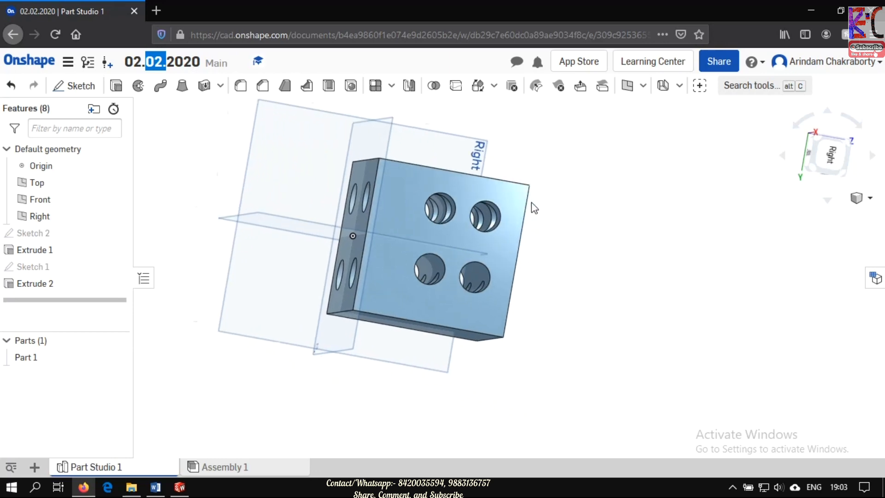
right_drag(685, 266, 300, 359)
click(321, 252)
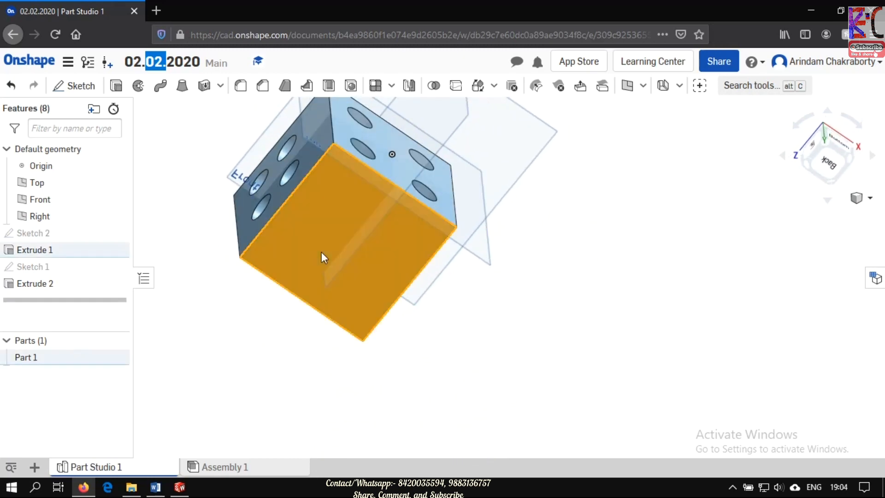
click(869, 197)
click(830, 215)
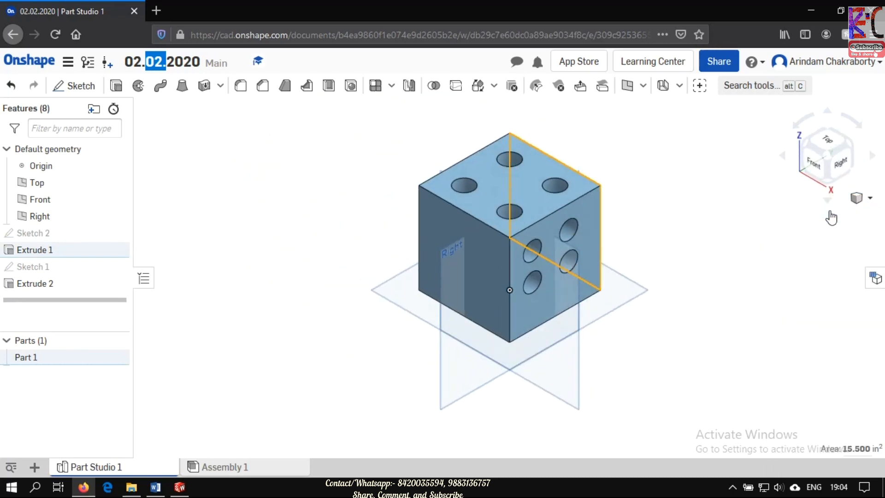
click(729, 258)
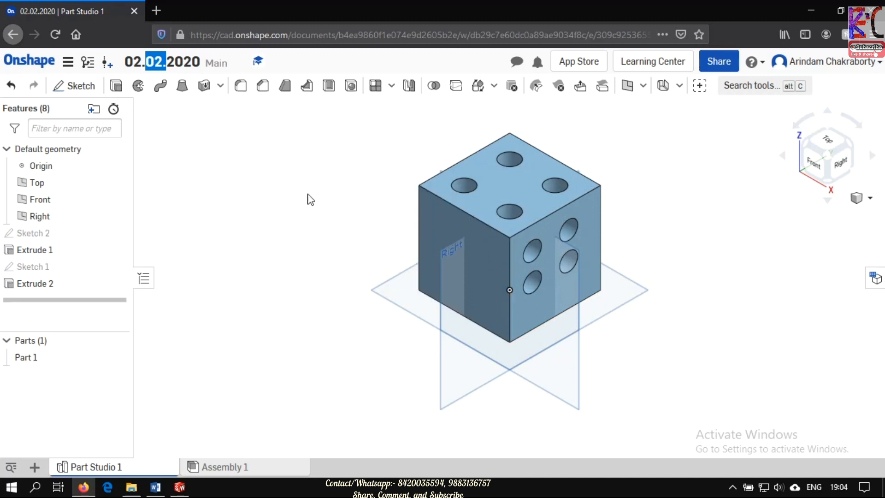
click(81, 92)
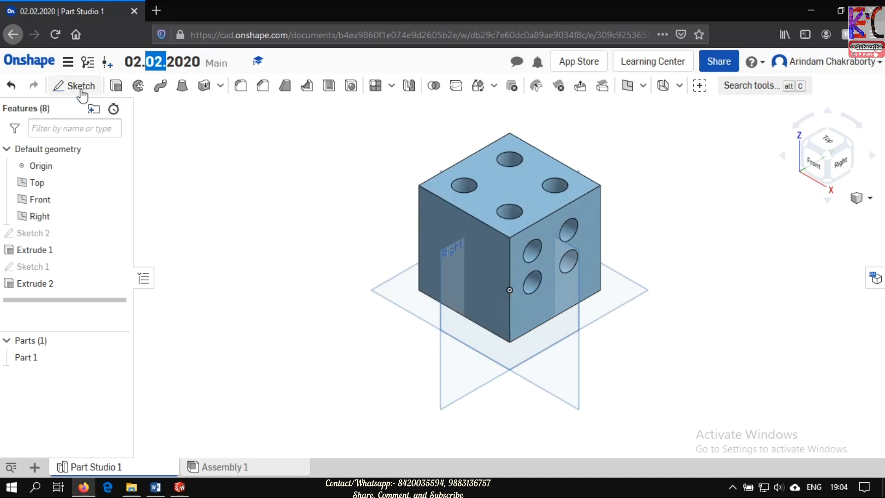
click(430, 215)
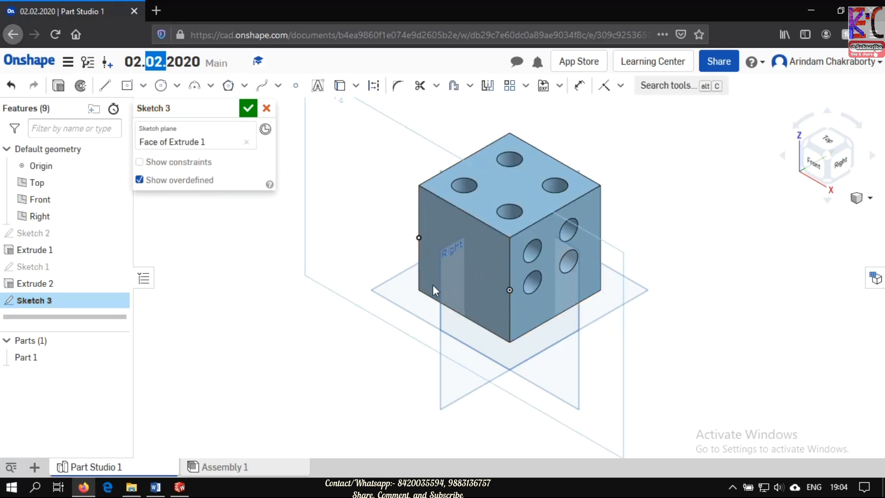
click(814, 166)
scroll(682, 180, up, 3)
scroll(687, 158, down, 5)
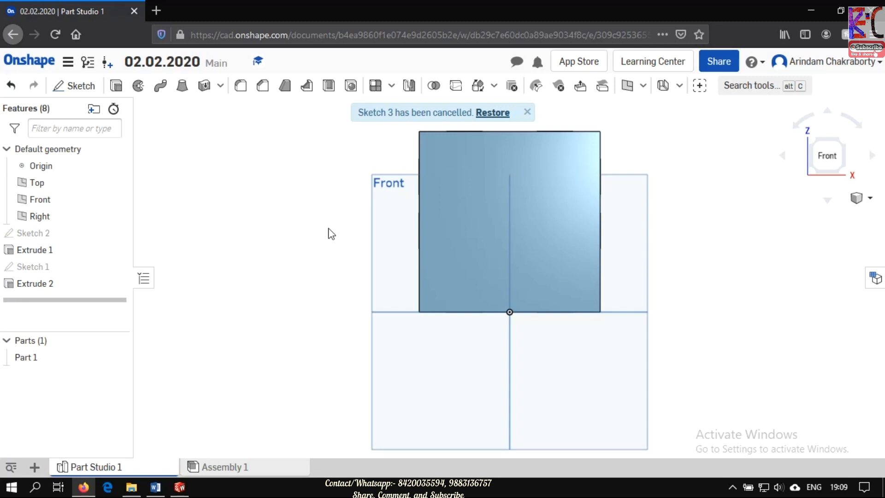
- Start a sketch on the cube's front face and draw a center-point rectangle about 0.31 in wide and 0.4 in high near its upper-left corner
click(77, 89)
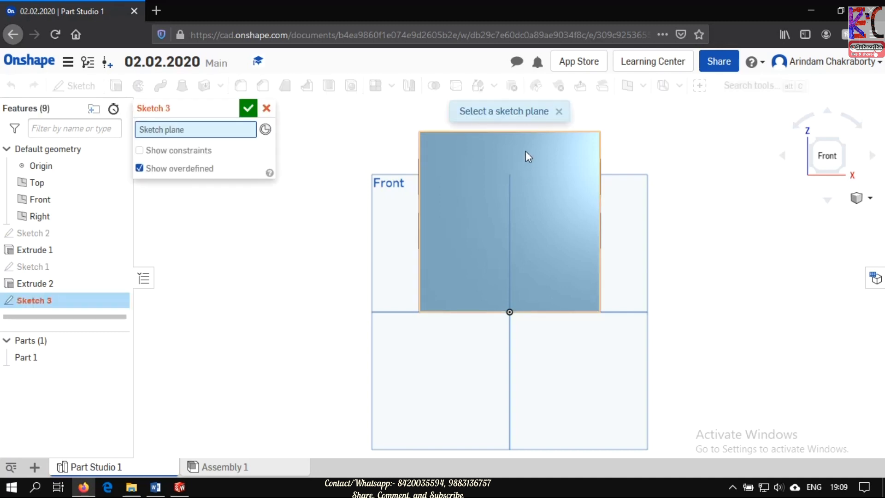
click(511, 153)
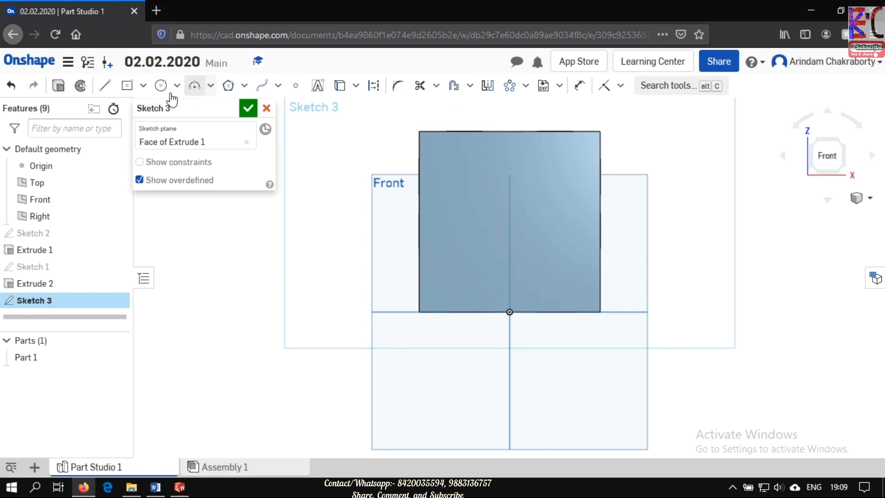
click(128, 87)
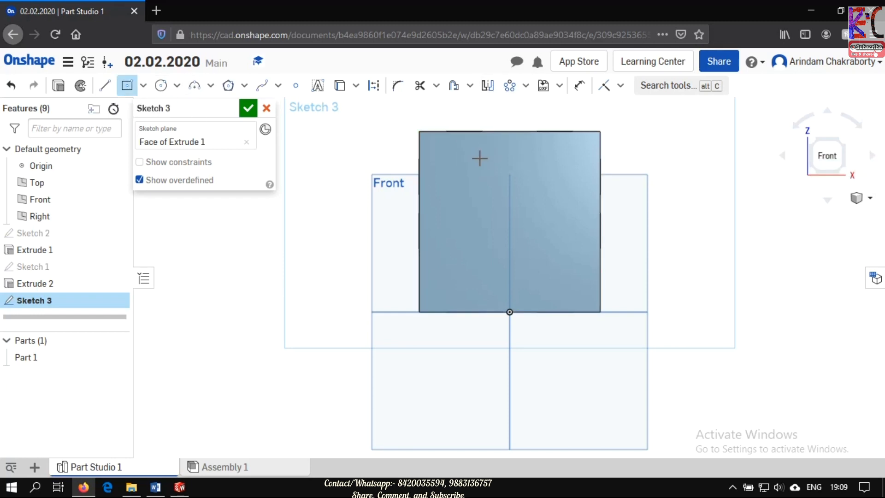
click(460, 179)
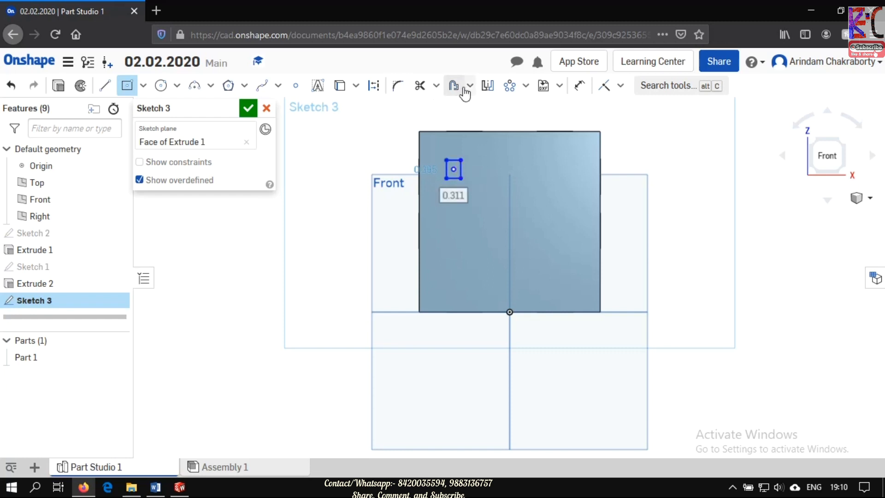
- Dimension the small rectangle's height and set it to 5 mm
click(579, 87)
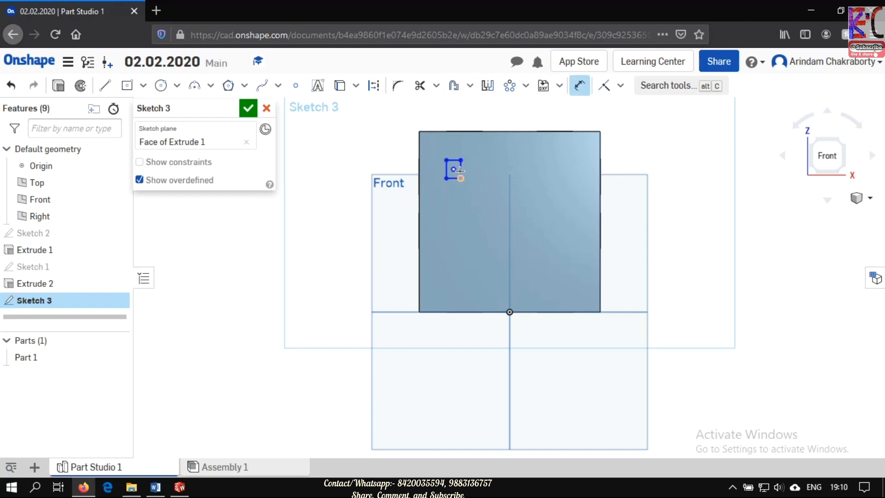
click(461, 169)
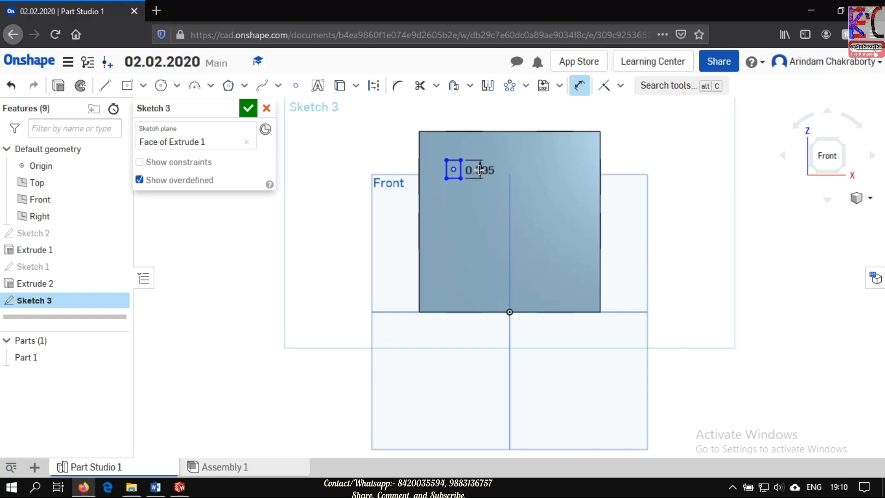
click(488, 170)
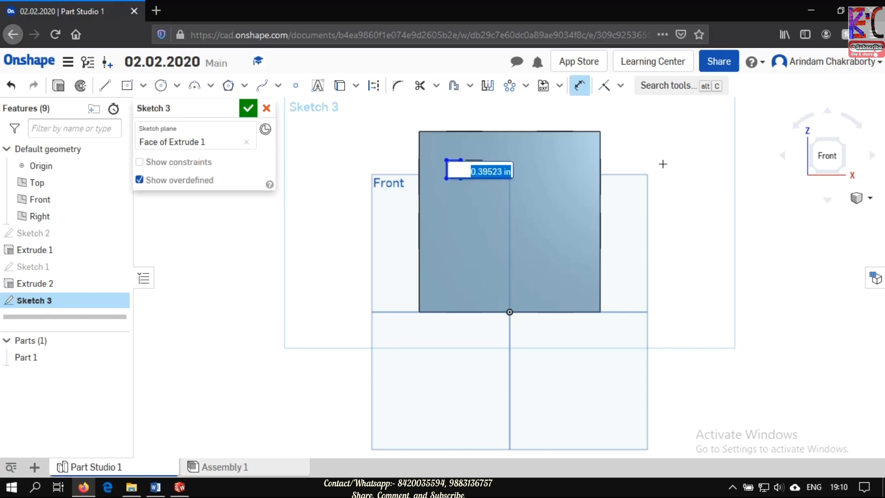
text(5mm)
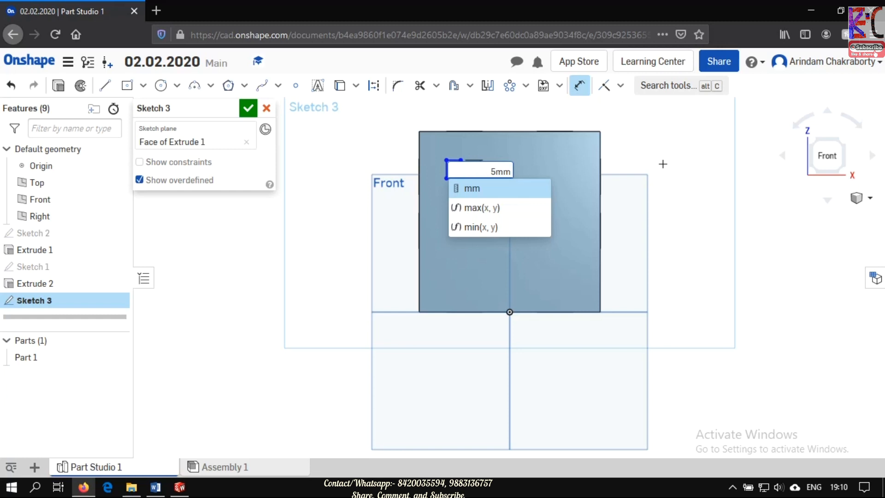
key(Return)
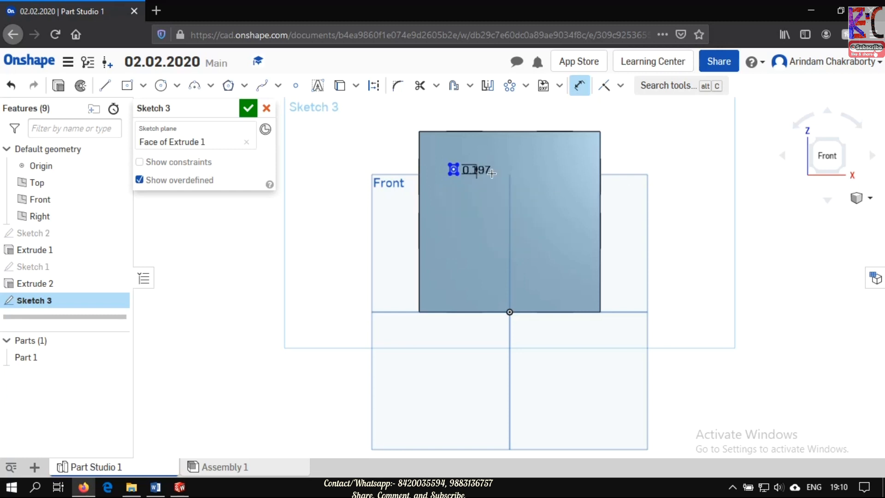
- Dimension the small rectangle's width and set it to 5 mm
scroll(454, 166, up, 5)
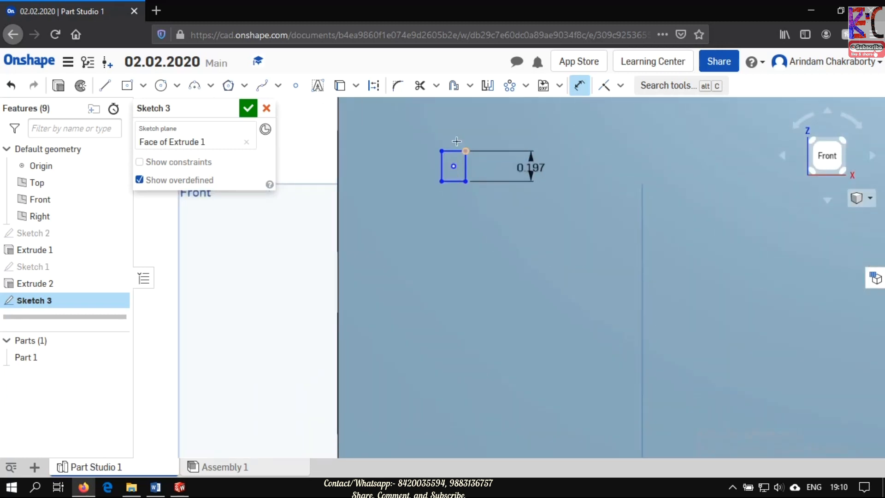
click(451, 147)
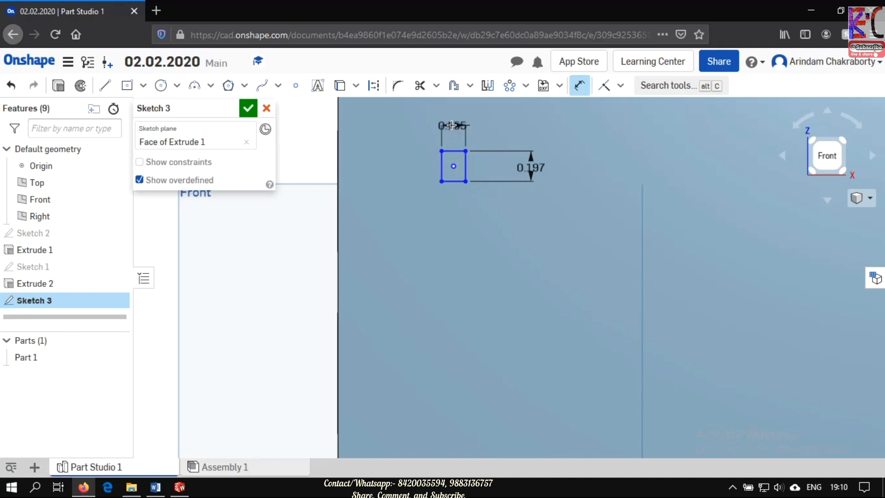
click(450, 124)
text(5mm)
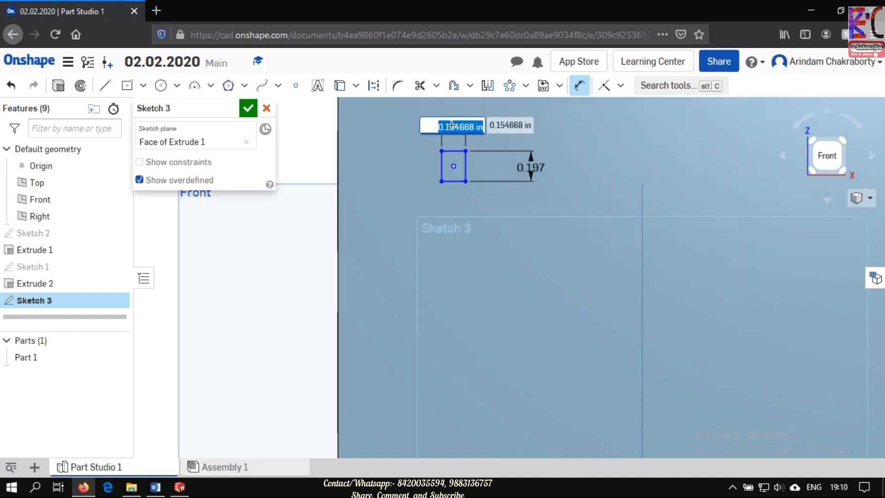
key(Return)
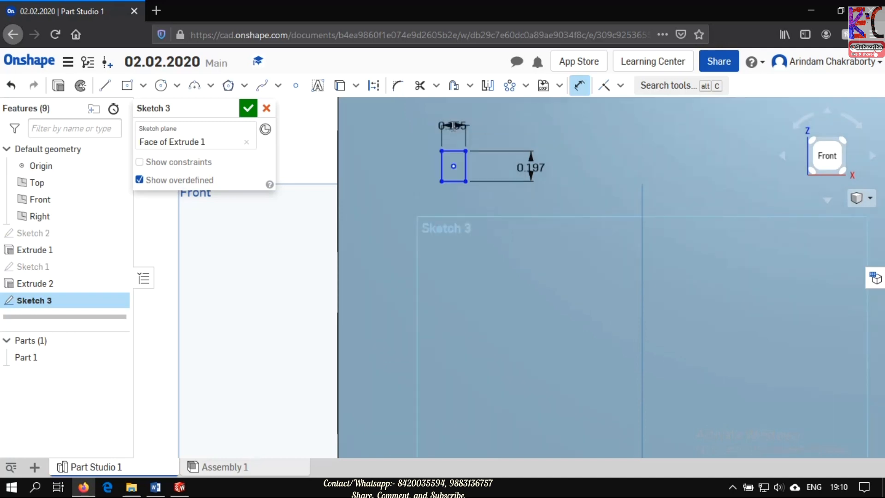
scroll(503, 205, down, 2)
scroll(503, 204, down, 3)
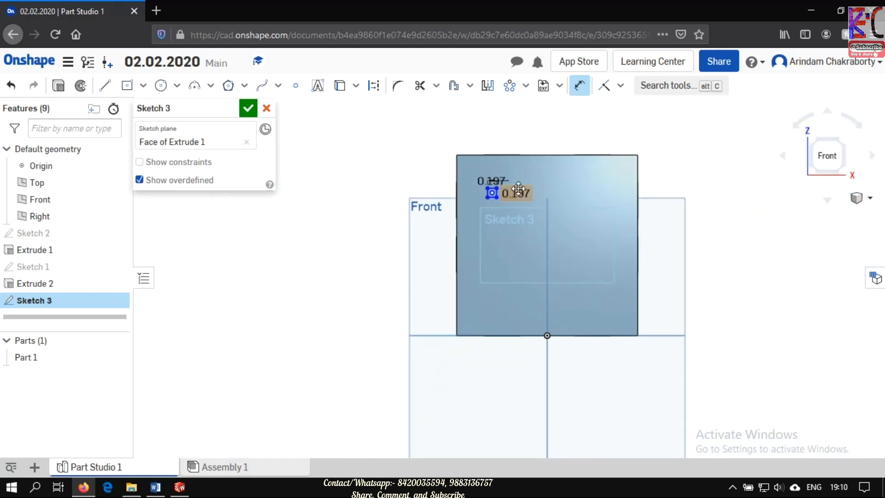
- Try to create a circular pattern of the small square, with the pattern center moved to the middle of the front face
double_click(517, 193)
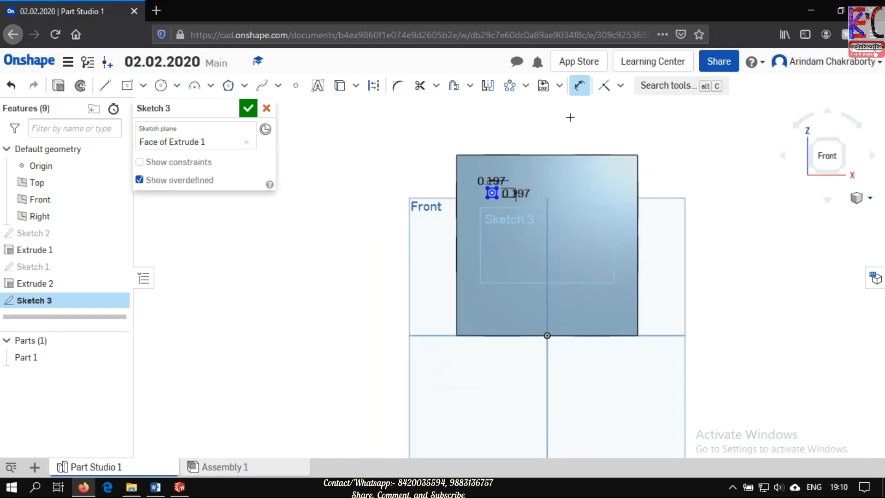
click(514, 90)
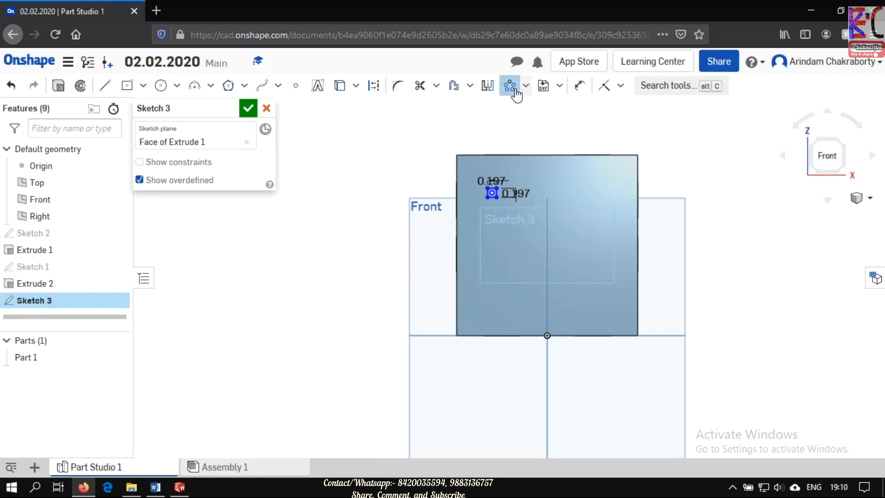
click(493, 193)
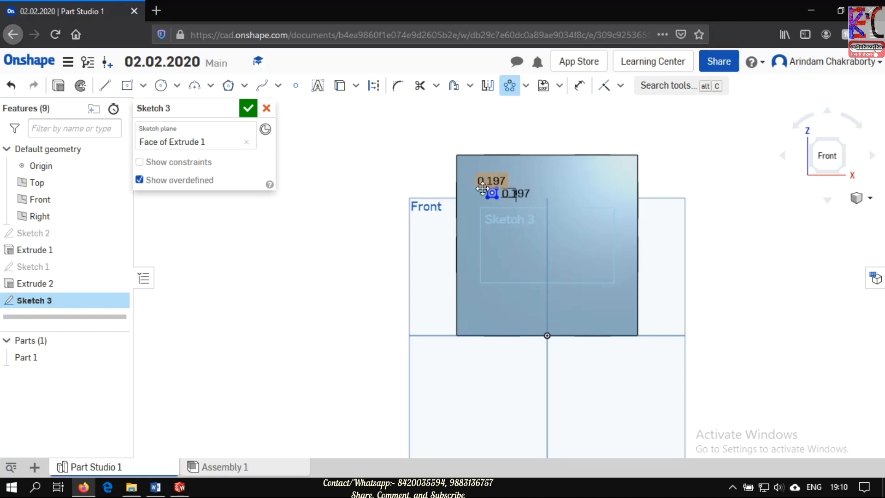
drag(482, 188, 493, 172)
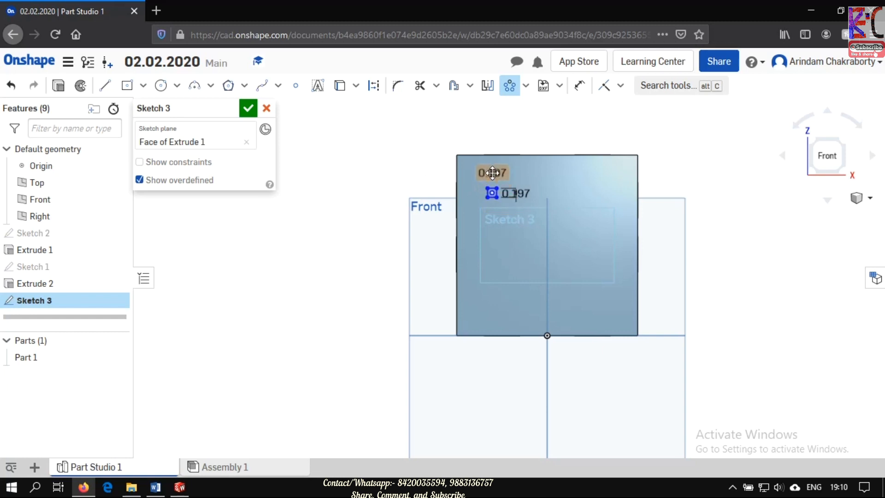
scroll(497, 185, up, 2)
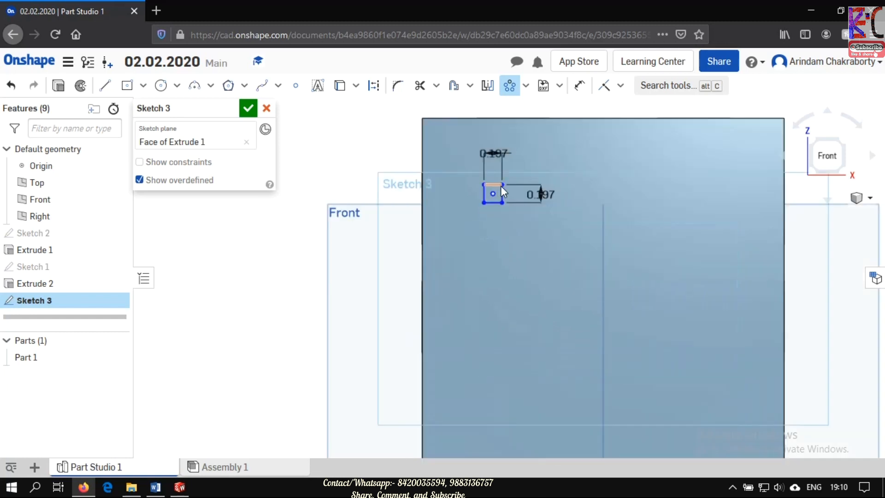
scroll(505, 188, down, 5)
scroll(509, 189, up, 3)
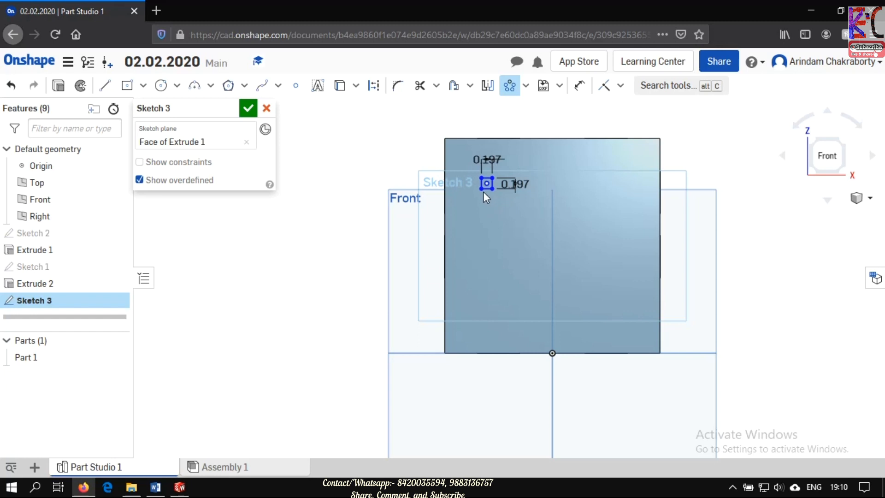
click(466, 170)
click(554, 363)
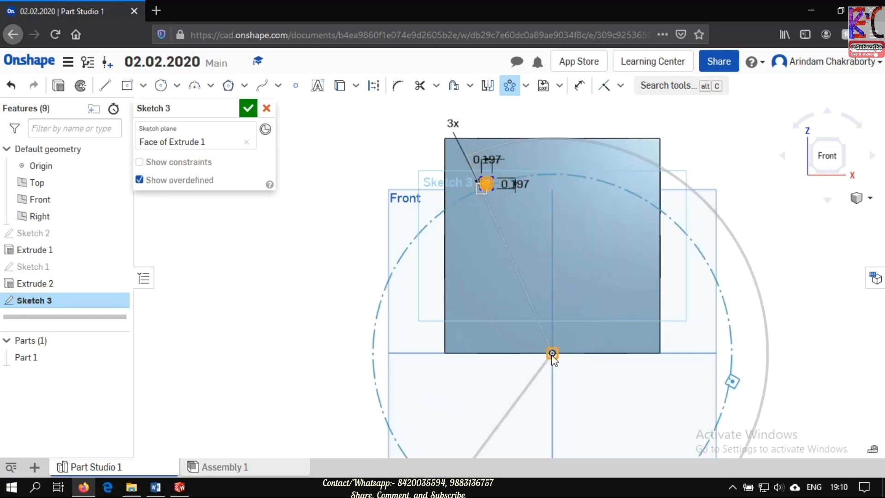
drag(551, 354, 552, 271)
click(733, 488)
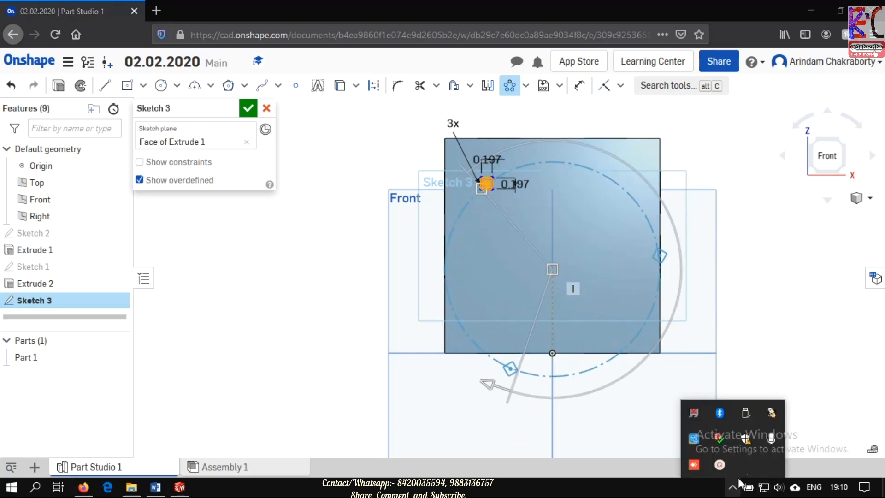
click(696, 461)
click(786, 436)
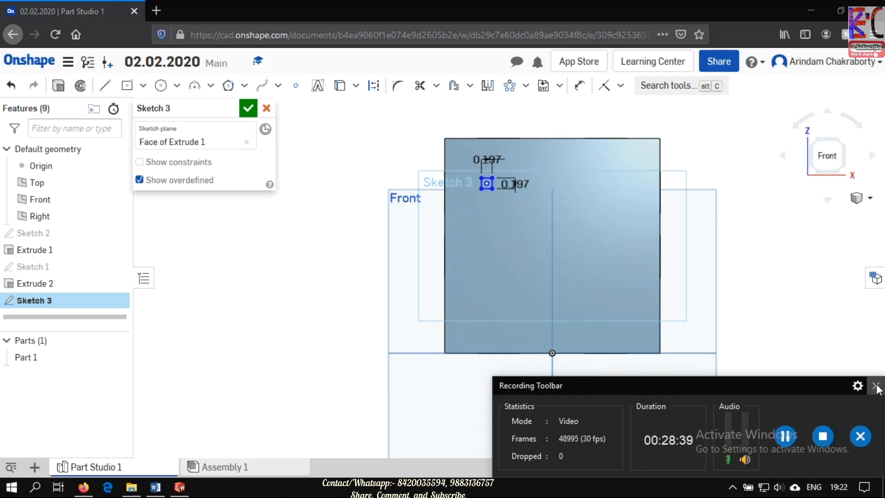
click(875, 385)
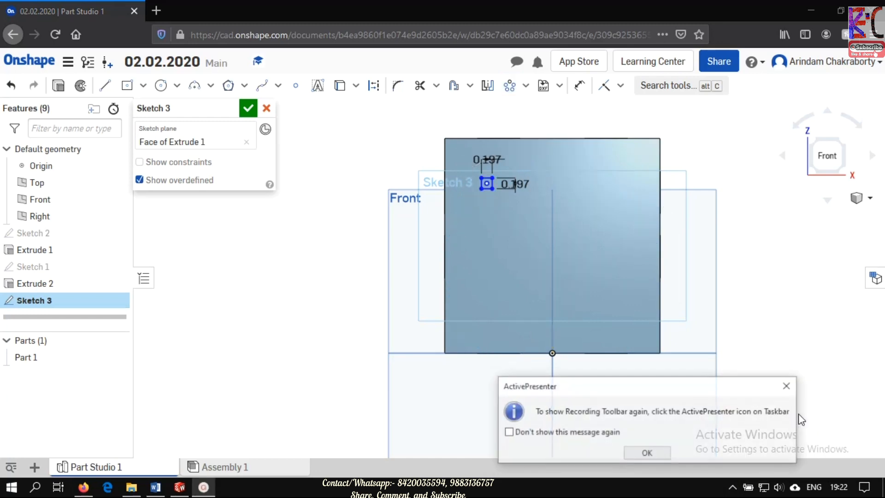
click(657, 453)
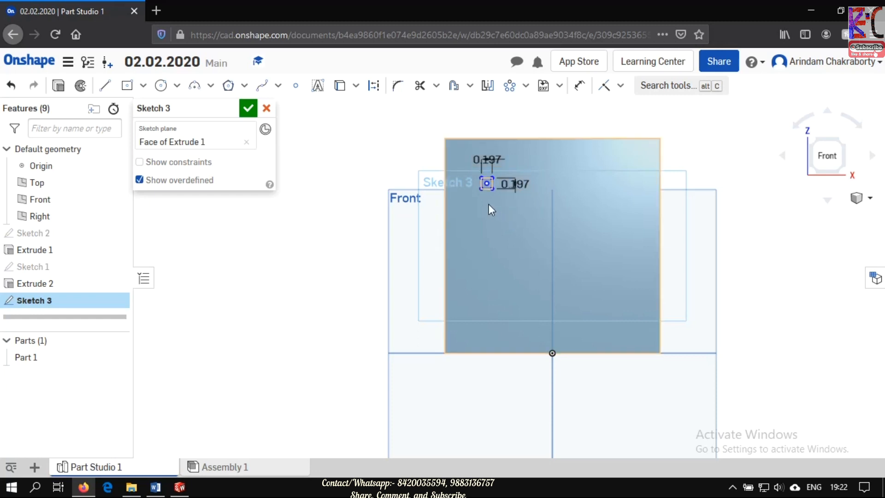
drag(511, 211, 461, 165)
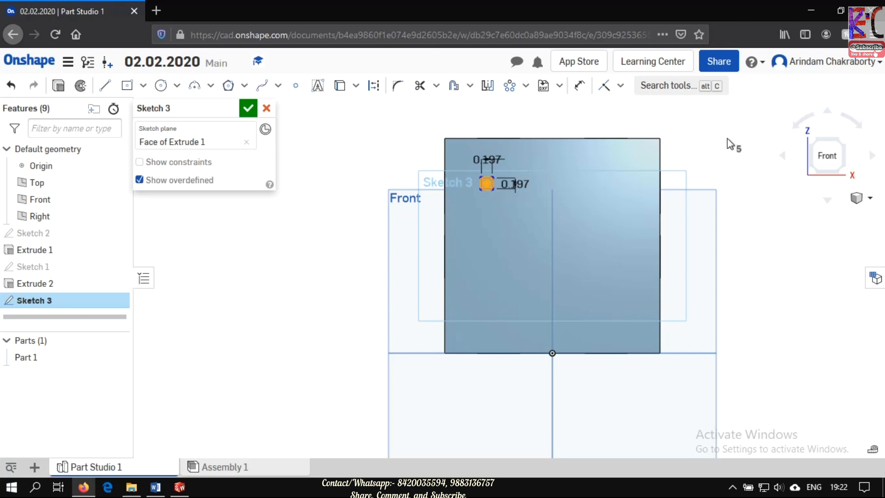
click(697, 128)
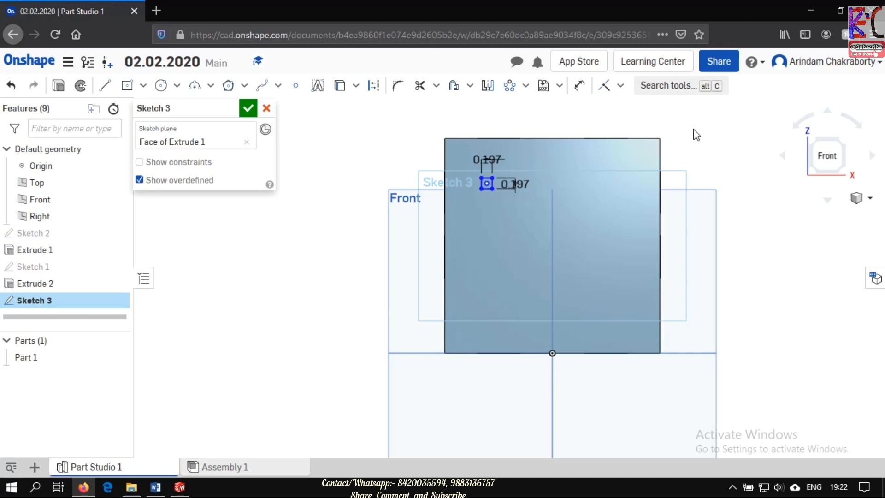
- Start a circular pattern of the small square and move the pattern center to the middle of the front face
click(511, 90)
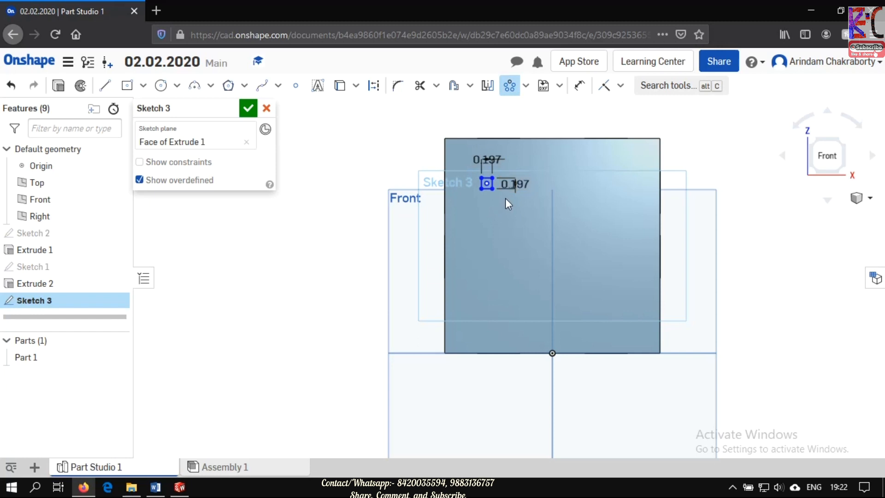
click(468, 169)
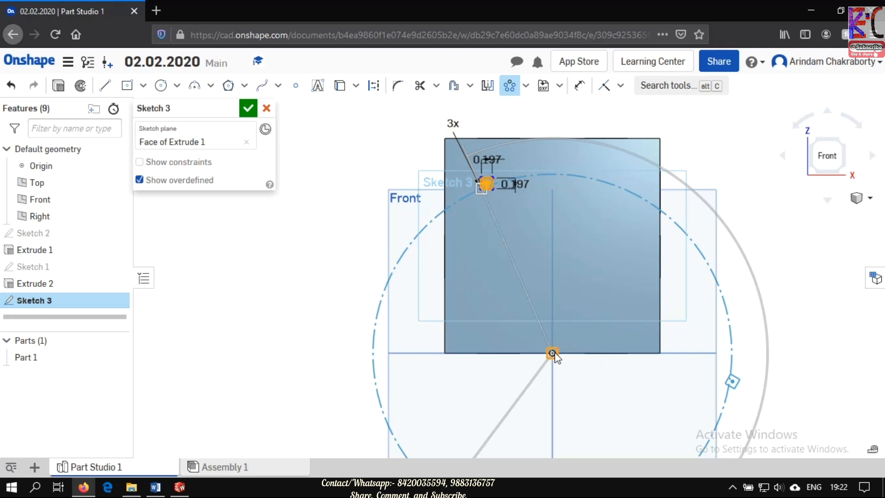
drag(552, 353, 514, 320)
drag(470, 291, 555, 294)
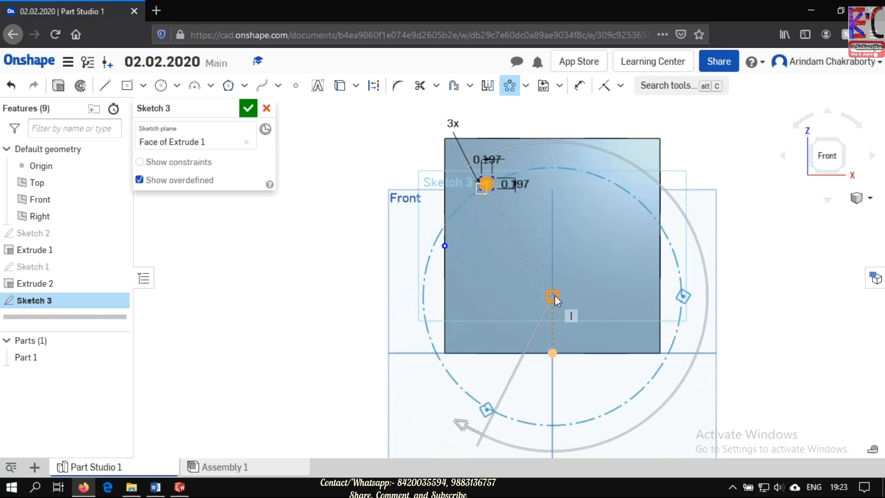
drag(554, 295, 548, 249)
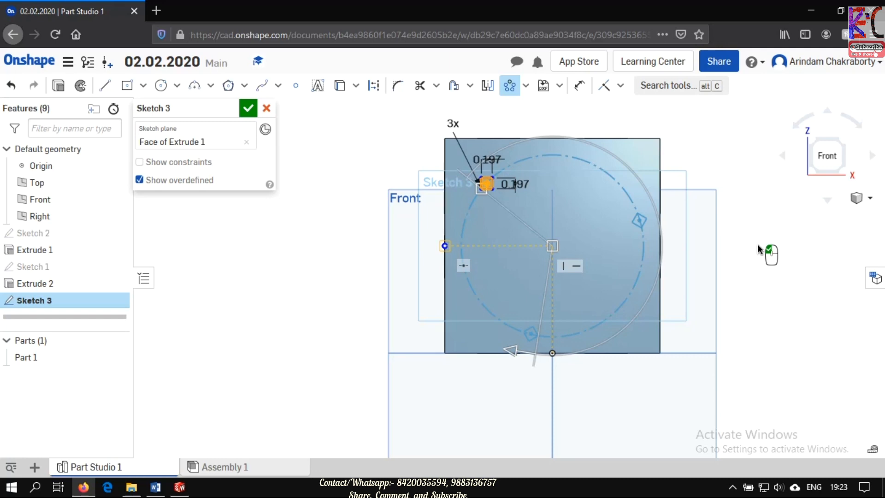
- Set the number of squares in the circular pattern to 10 and apply the pattern
double_click(454, 124)
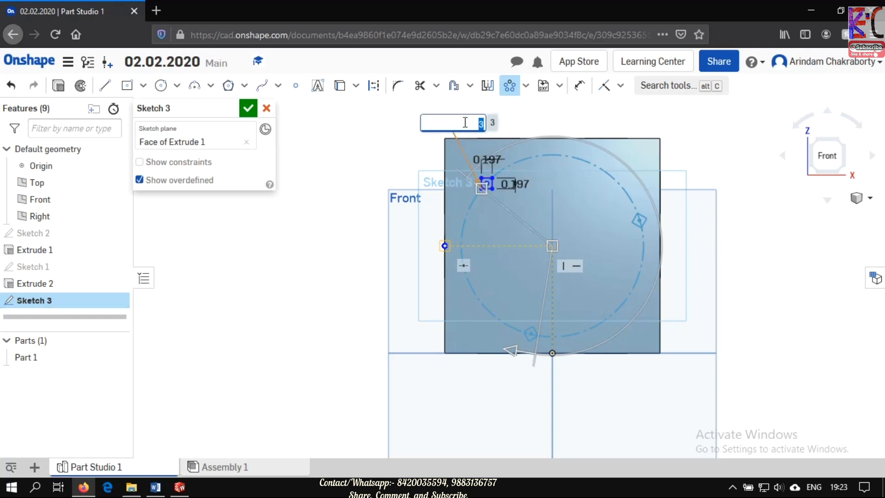
text(10)
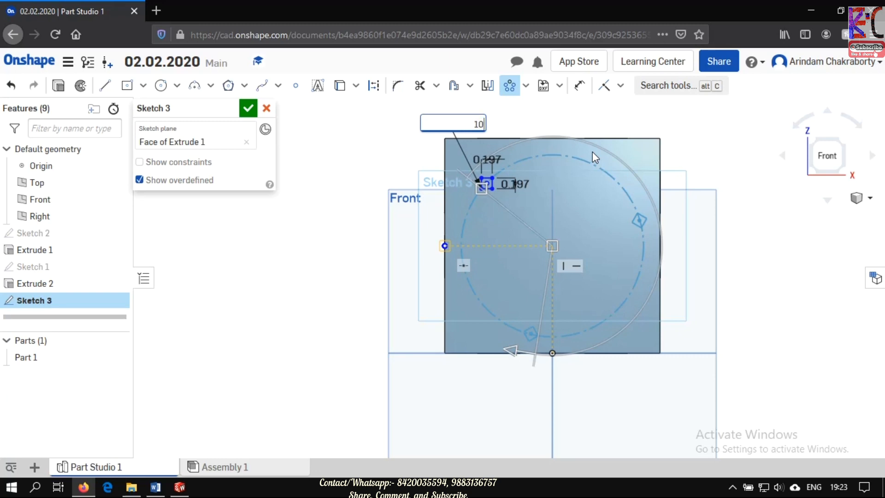
key(Return)
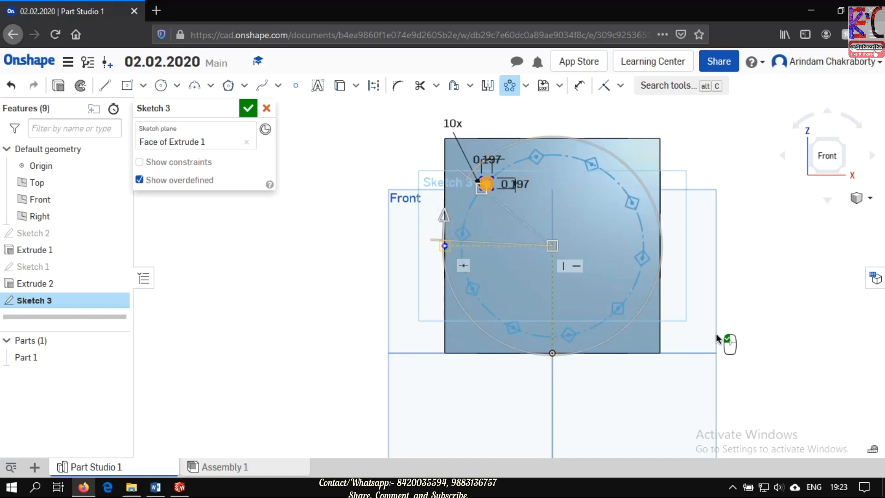
click(445, 218)
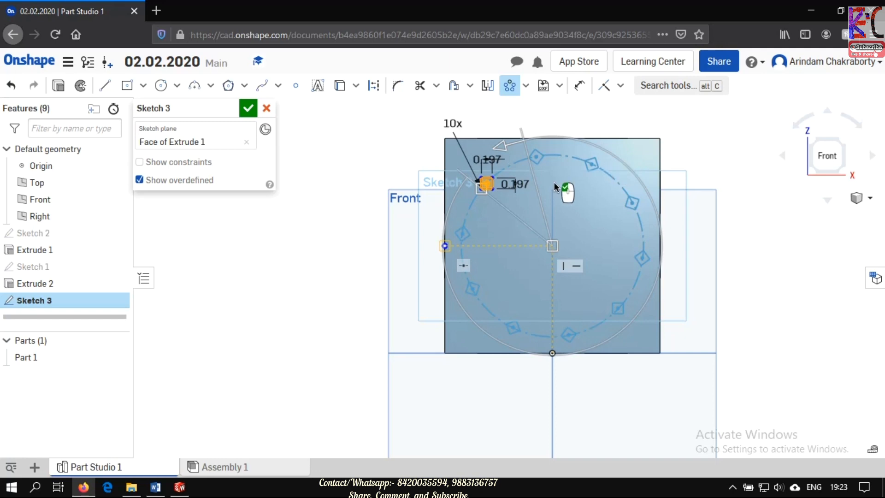
click(618, 334)
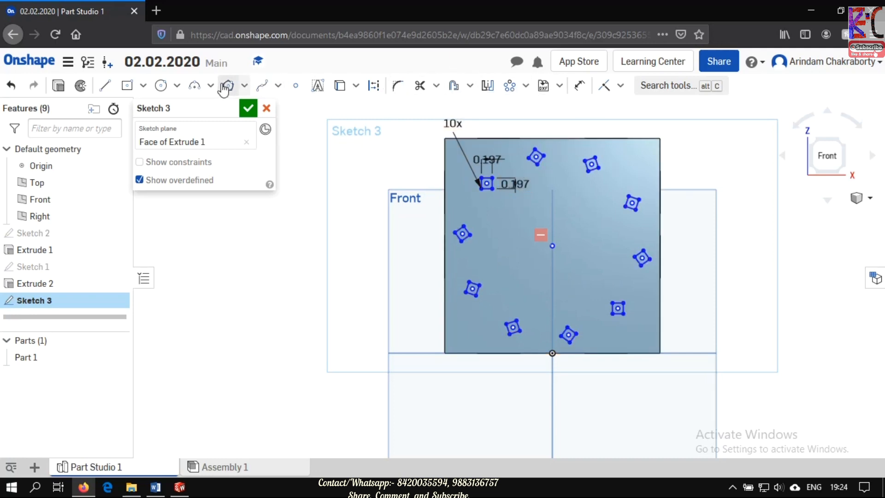
- Draw a circle about 0.38 in in diameter directly below the pattern's center point, inside the ring of squares
key(c)
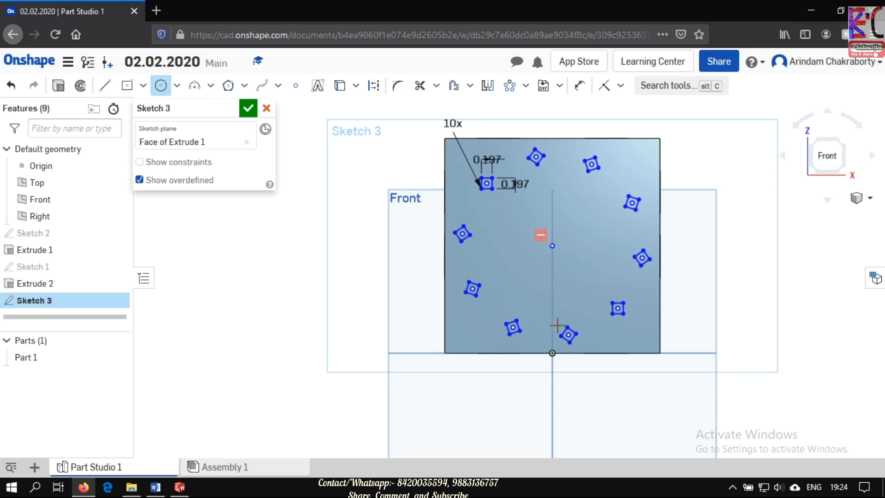
click(551, 304)
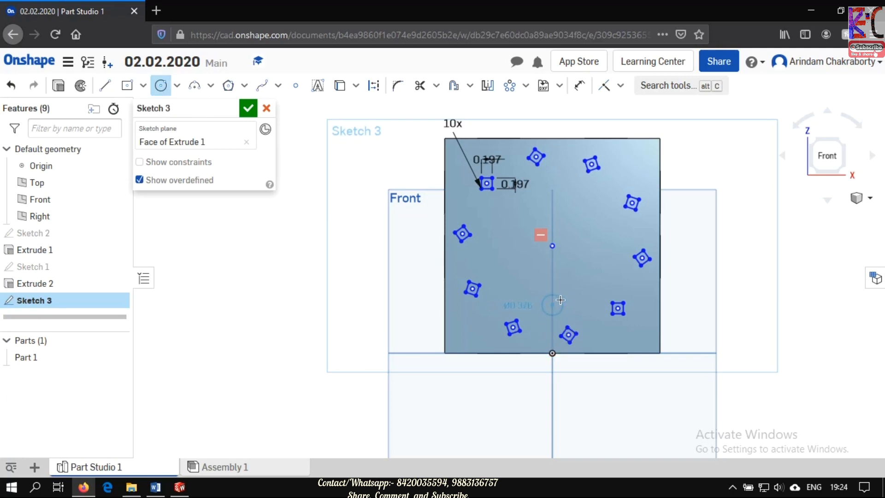
click(560, 300)
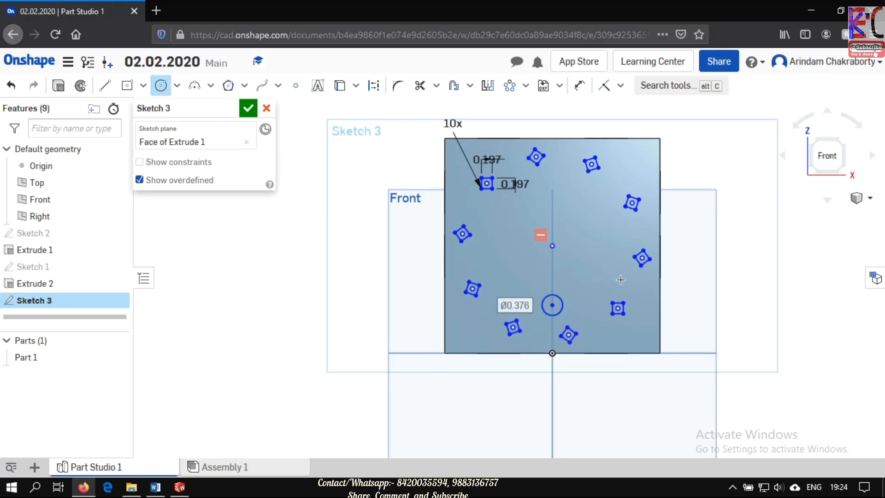
- Try a three-instance circular pattern of the small circle about the ring's center point, adjusting its angular extent, and undo it
click(510, 87)
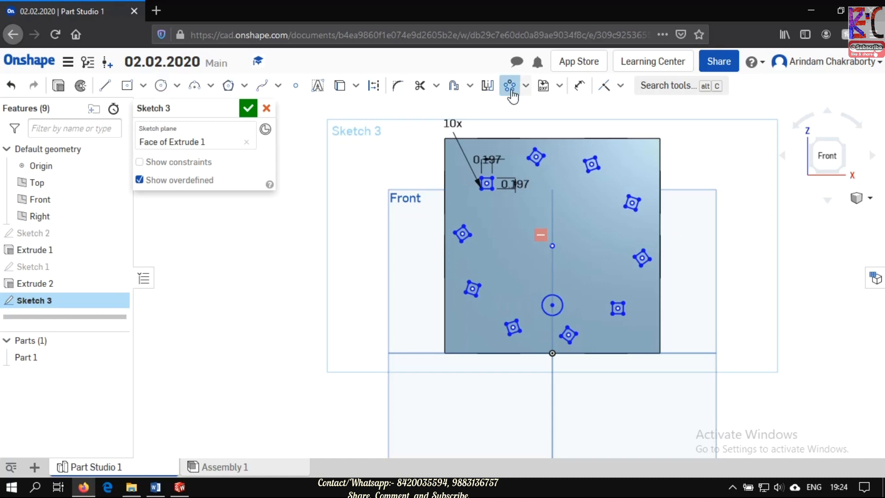
click(563, 303)
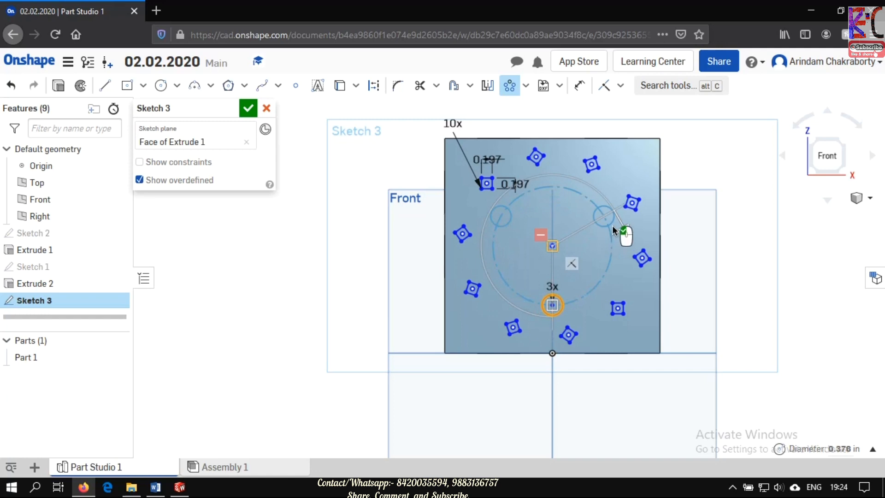
right_click(574, 177)
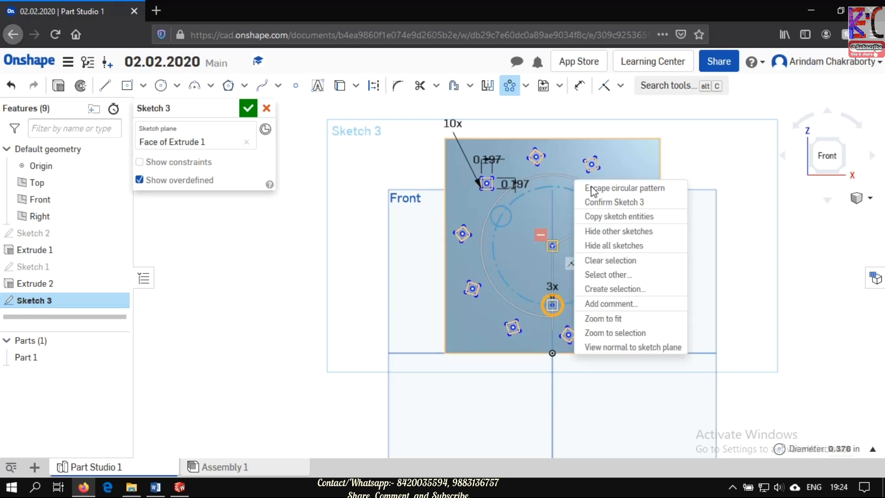
right_click(556, 175)
click(505, 192)
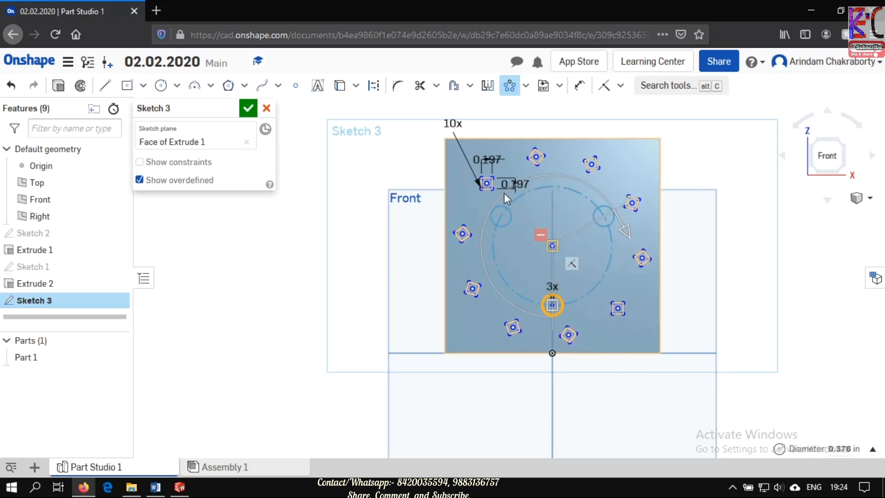
click(626, 232)
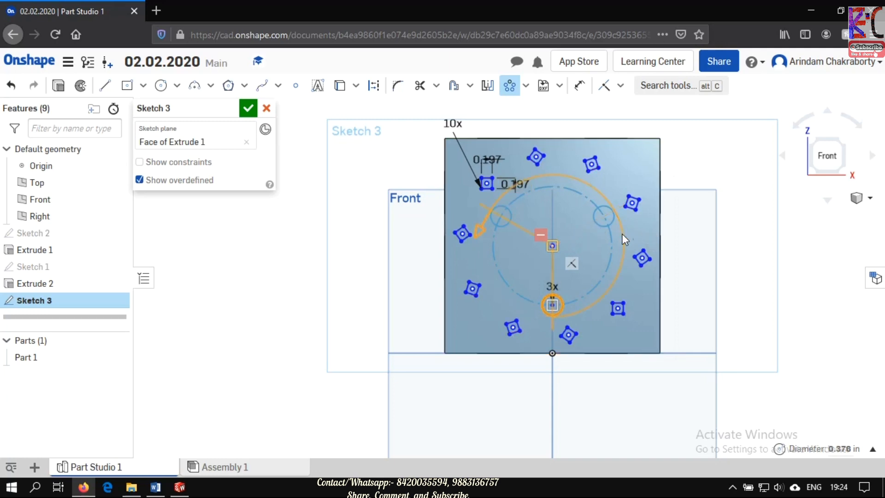
click(603, 303)
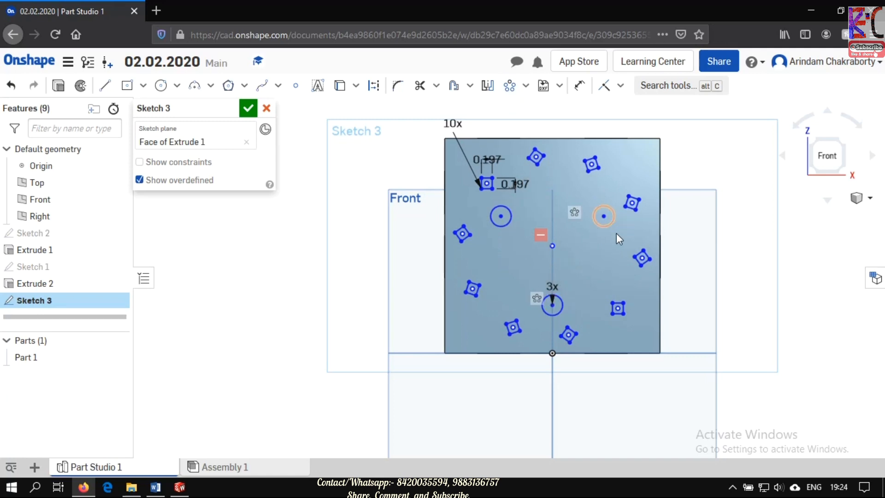
key(ctrl+z)
- Try to pattern the small circle three times around the center of the front face again, and undo the pattern
click(509, 87)
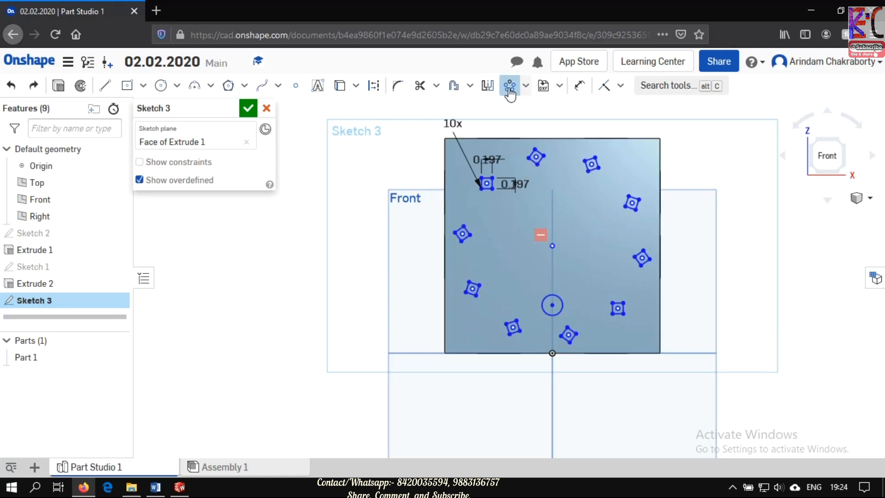
click(558, 304)
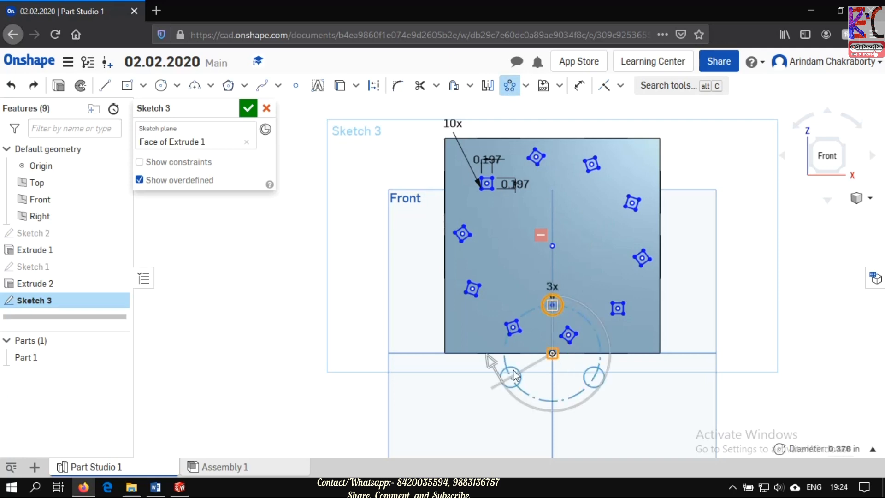
mouse_move(553, 354)
mouse_down()
mouse_move(583, 275)
mouse_move(552, 246)
mouse_up()
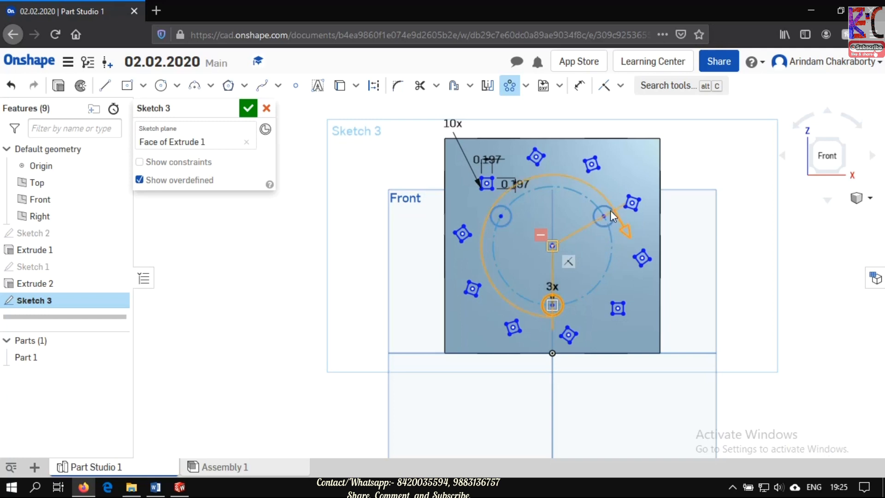
key(Return)
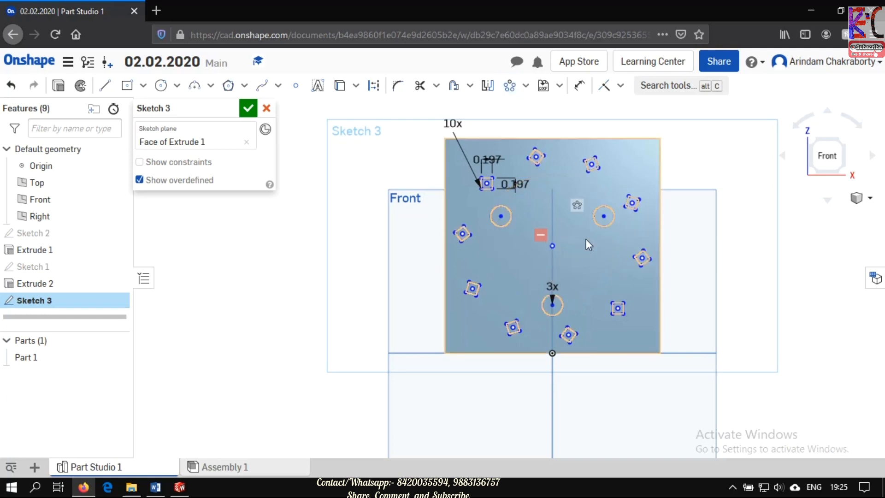
key(ctrl+z)
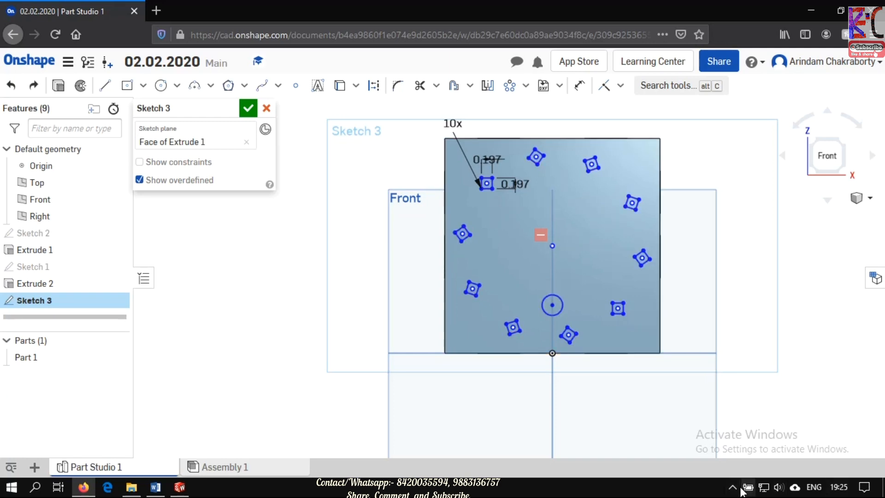
click(746, 487)
click(723, 465)
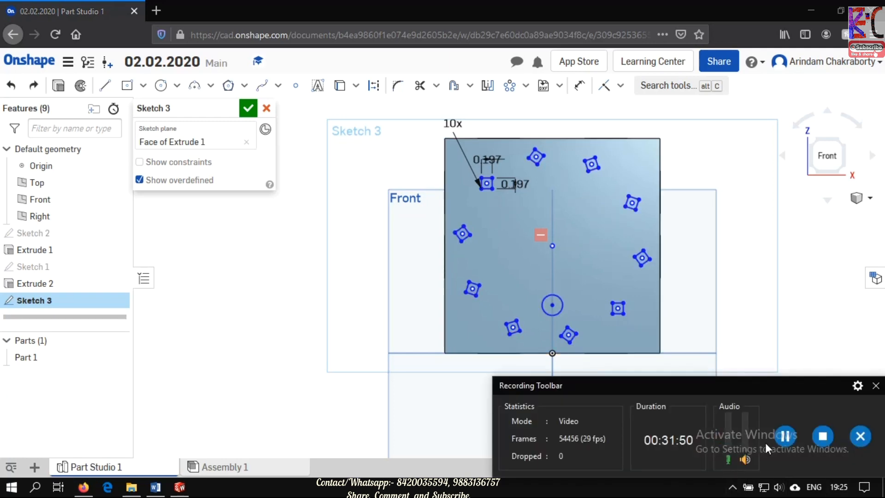
click(875, 386)
click(659, 453)
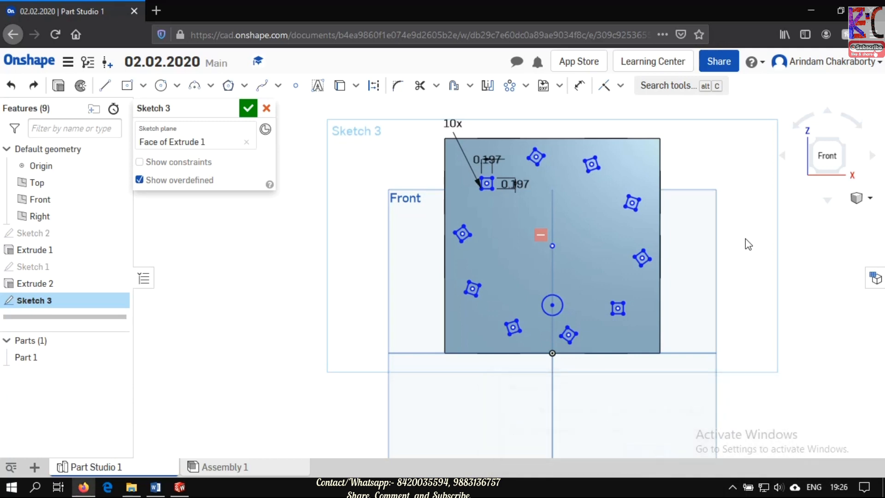
click(562, 306)
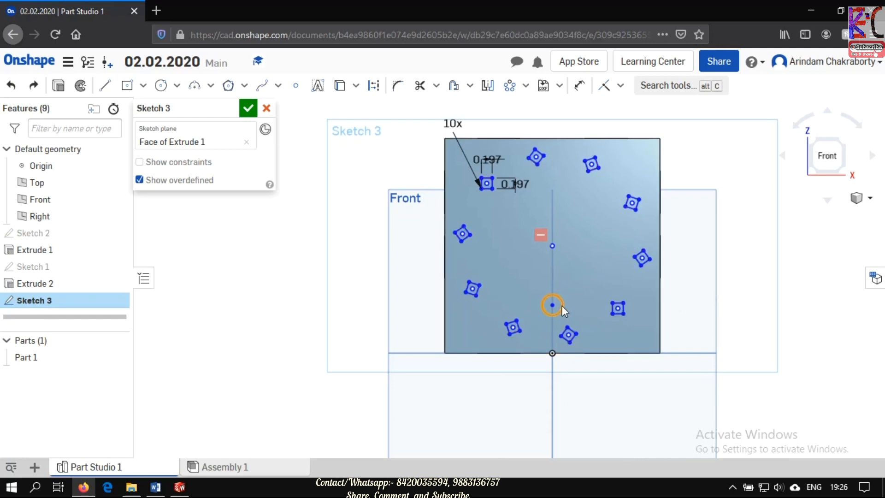
click(510, 87)
click(526, 87)
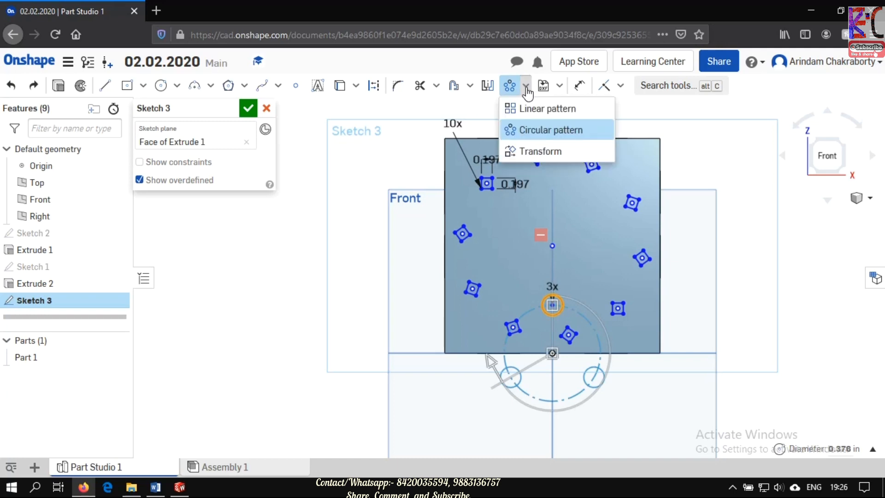
click(536, 135)
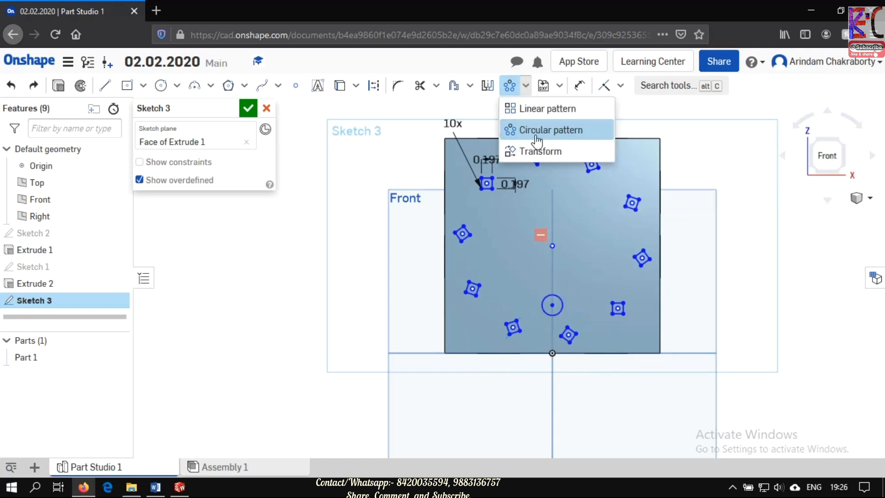
- Start a circular pattern of the small circle about the ring's center point and set its angular span to 180°
click(561, 301)
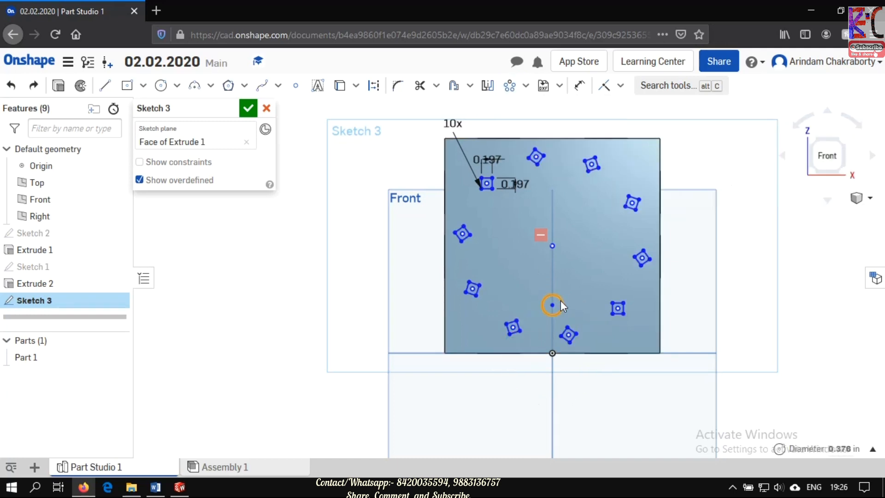
click(509, 86)
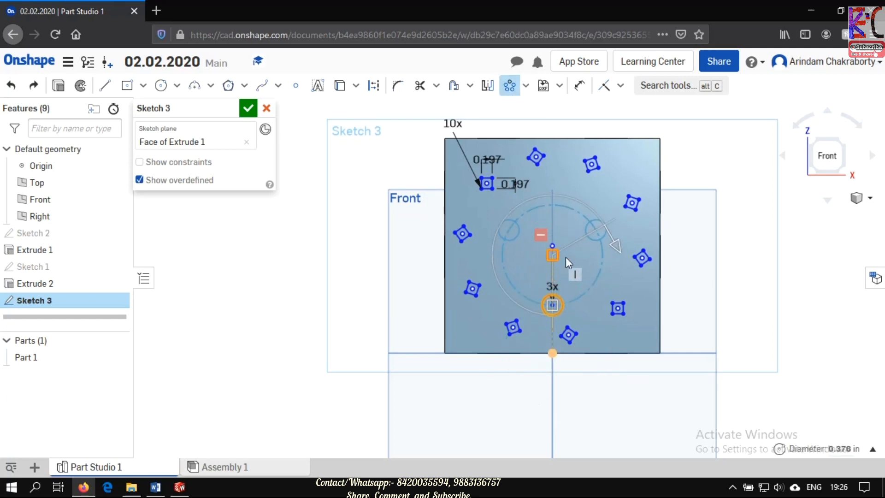
click(552, 251)
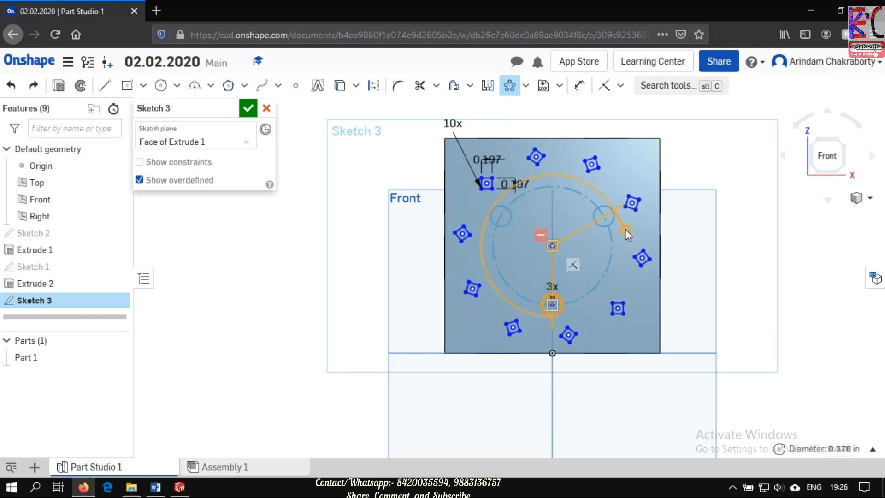
drag(625, 229, 554, 169)
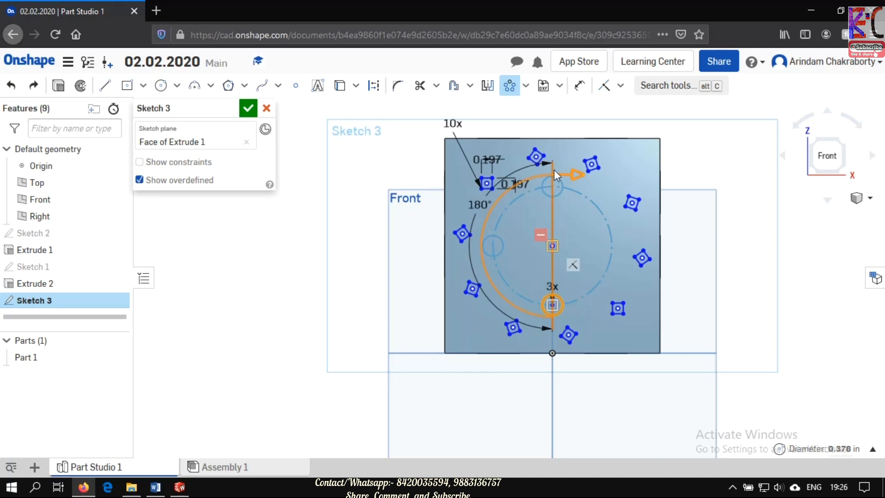
double_click(480, 205)
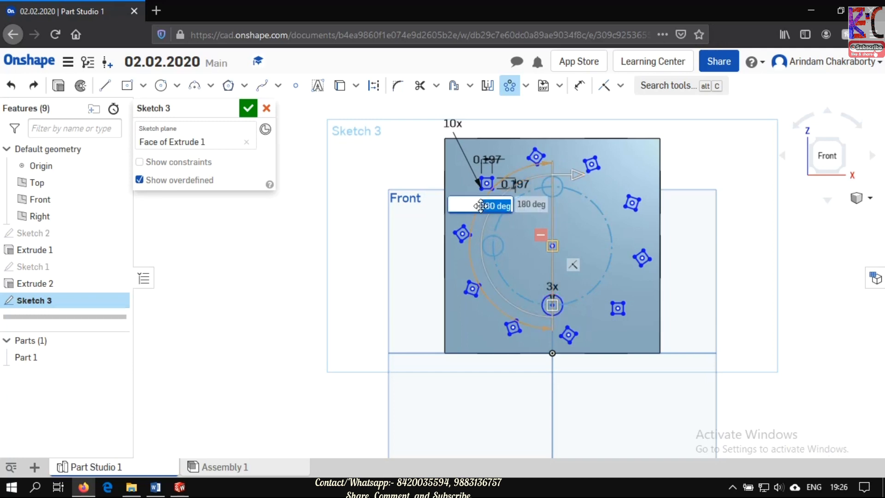
text(180)
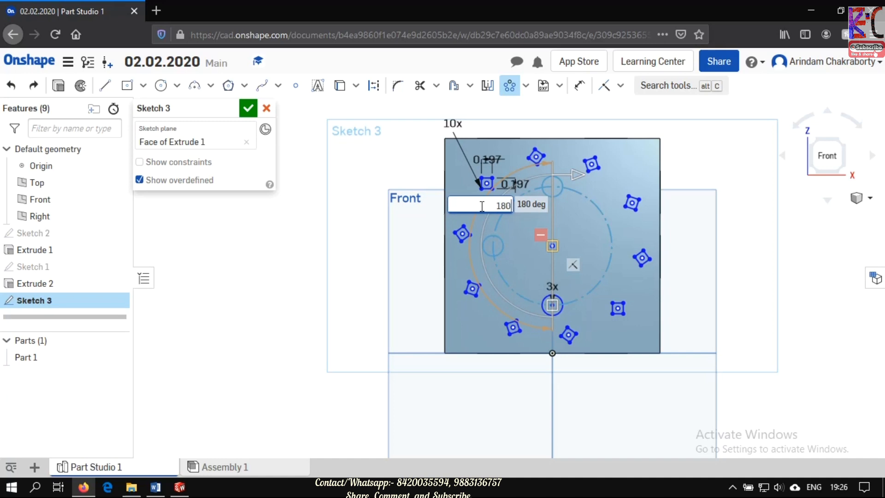
key(Return)
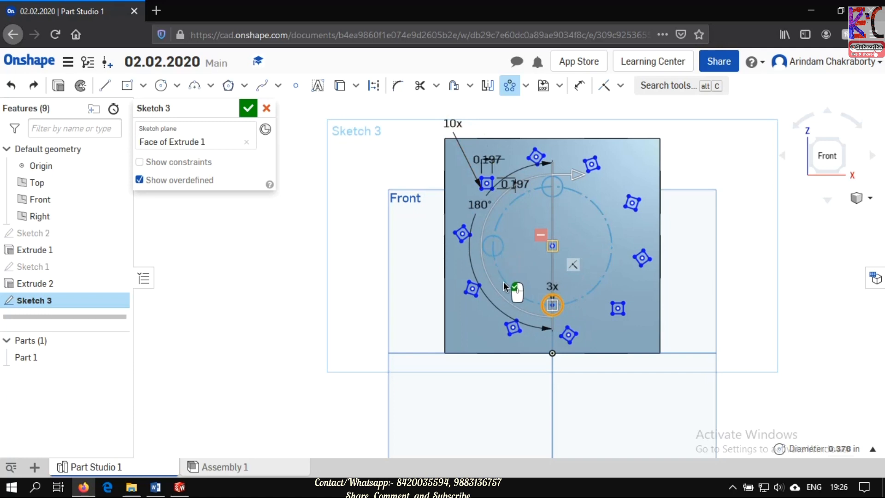
- Set the small circle's circular pattern to 6 instances and finish the pattern
double_click(554, 286)
text(6)
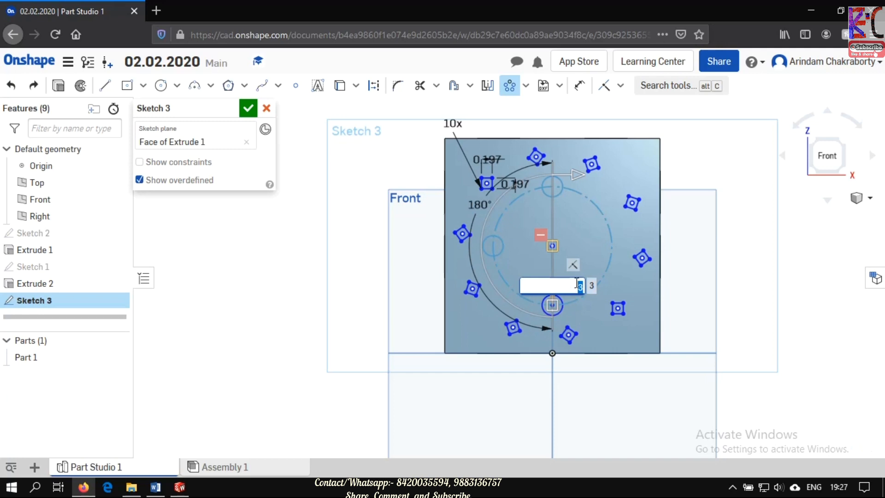
key(Return)
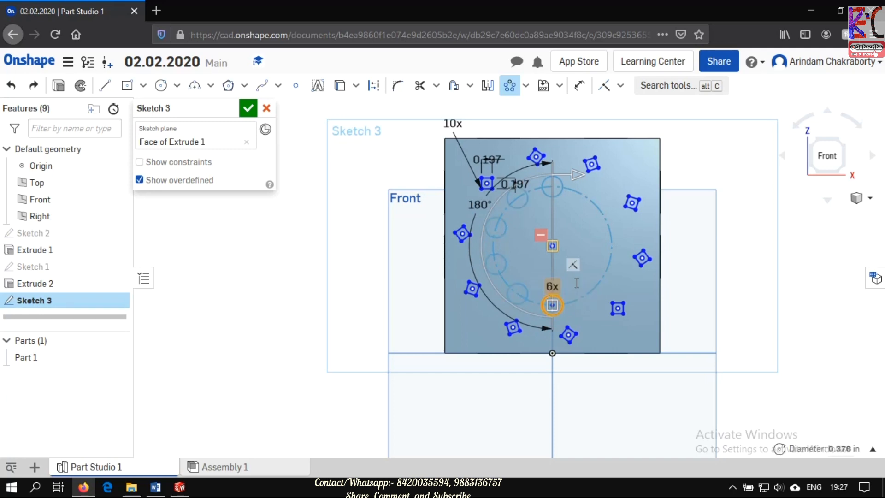
click(741, 256)
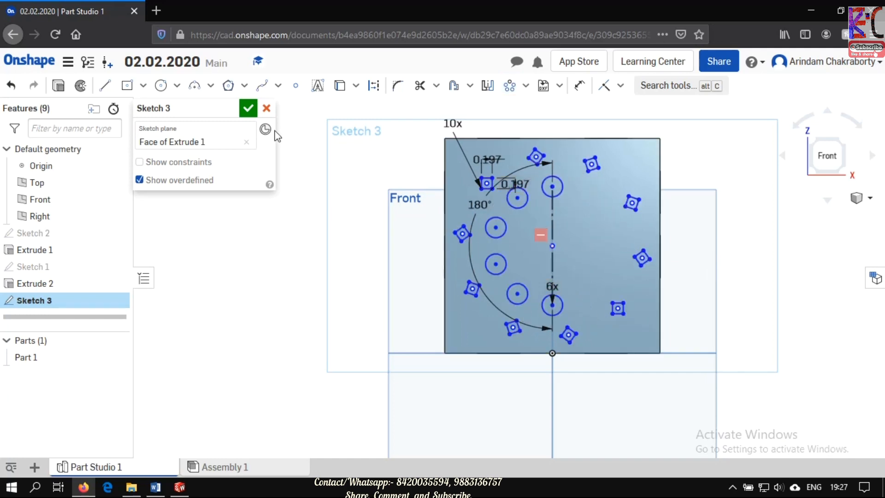
- Draw an upright ellipse about 0.48 in long and 0.19 in wide inside the ring of squares, on the side without circles
click(245, 86)
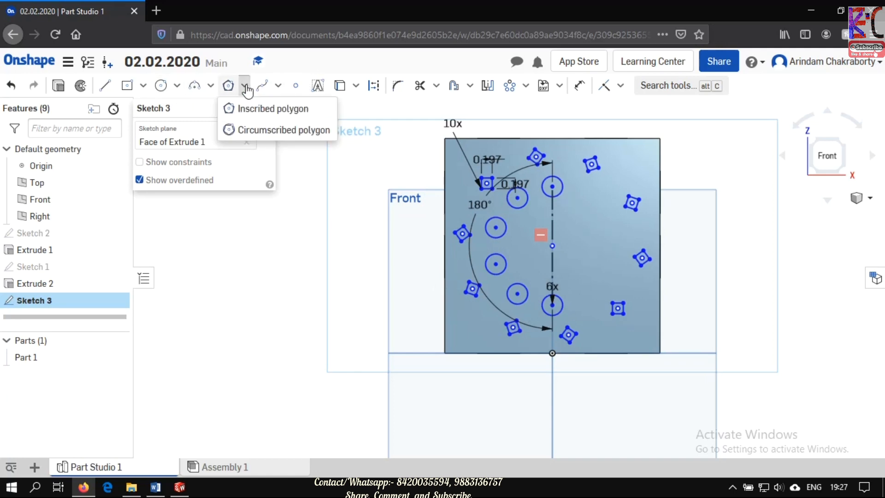
click(177, 86)
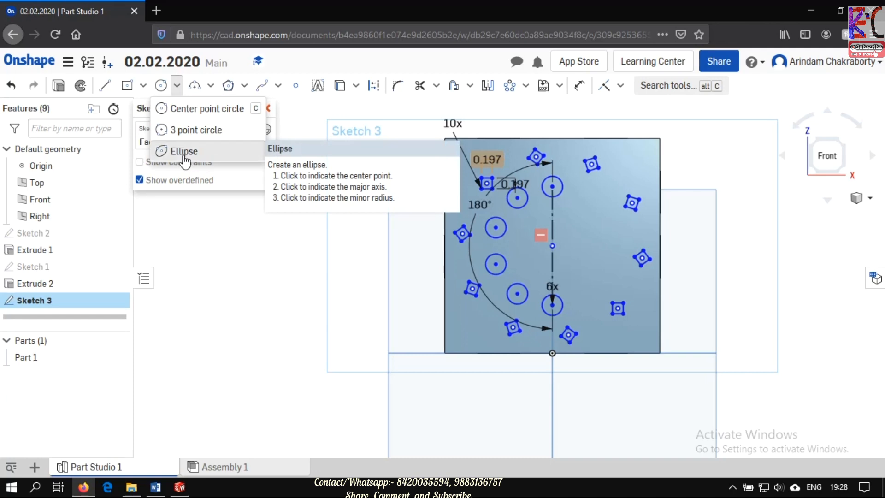
click(184, 155)
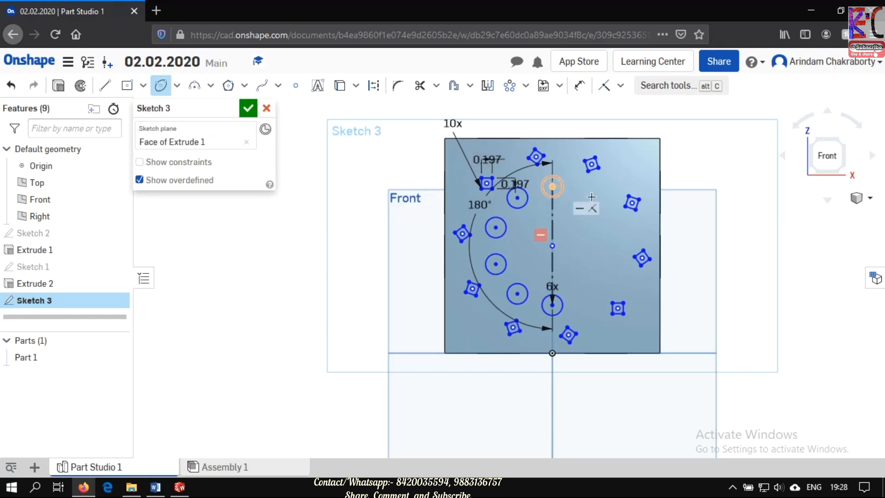
click(590, 215)
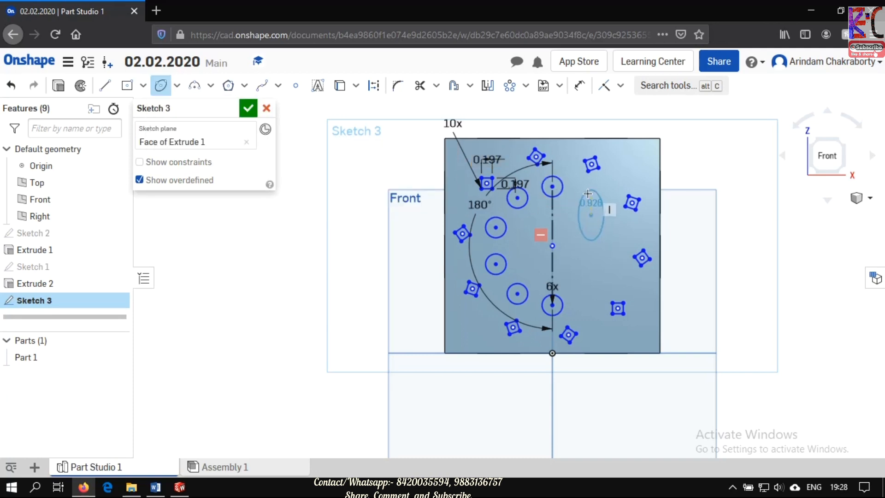
click(590, 202)
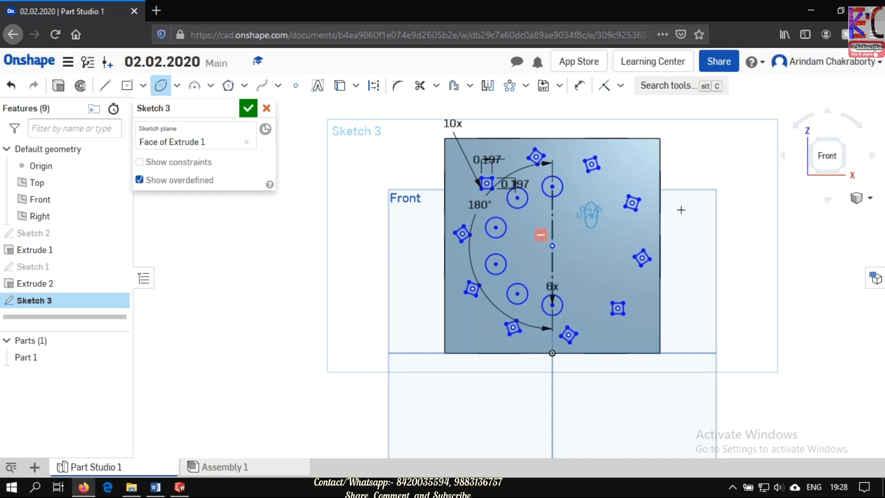
click(594, 223)
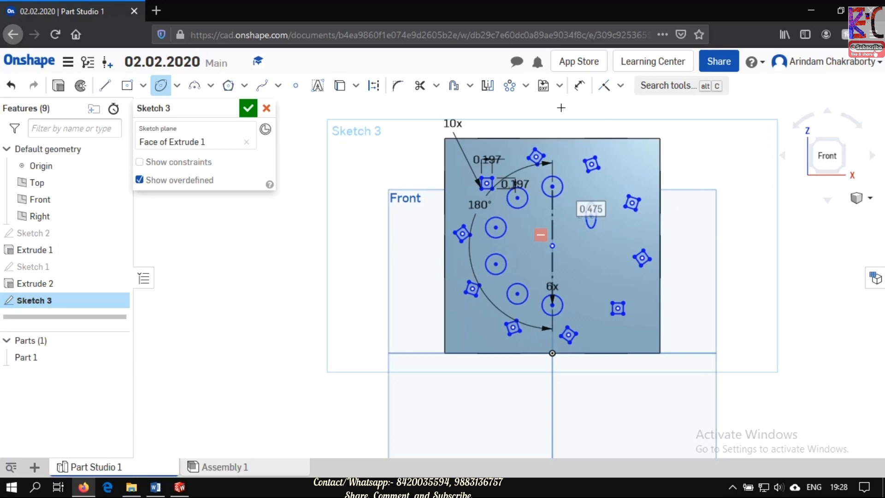
- Pattern the ellipse circularly with three instances over 90° about a point near the ring's center, and finish the sketch
click(510, 88)
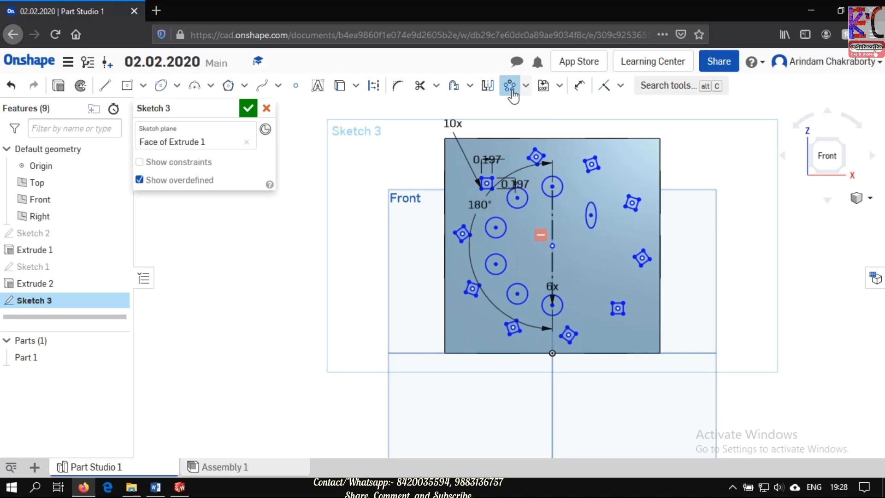
click(597, 209)
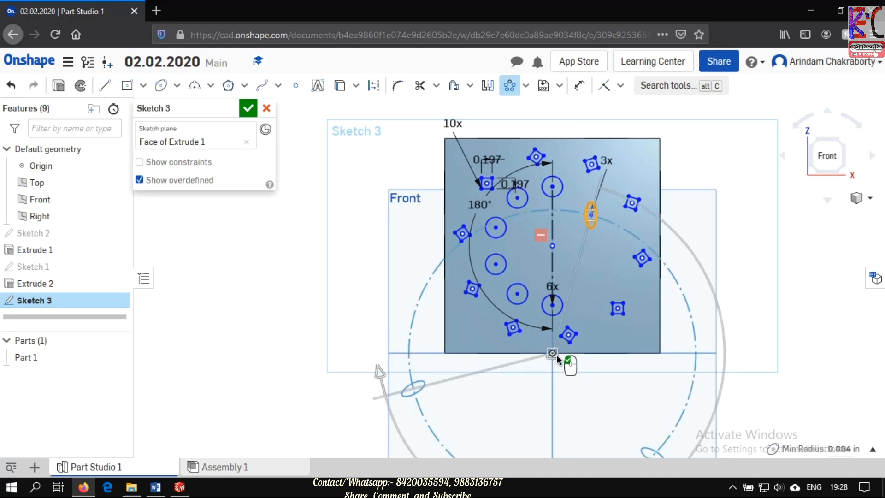
click(553, 246)
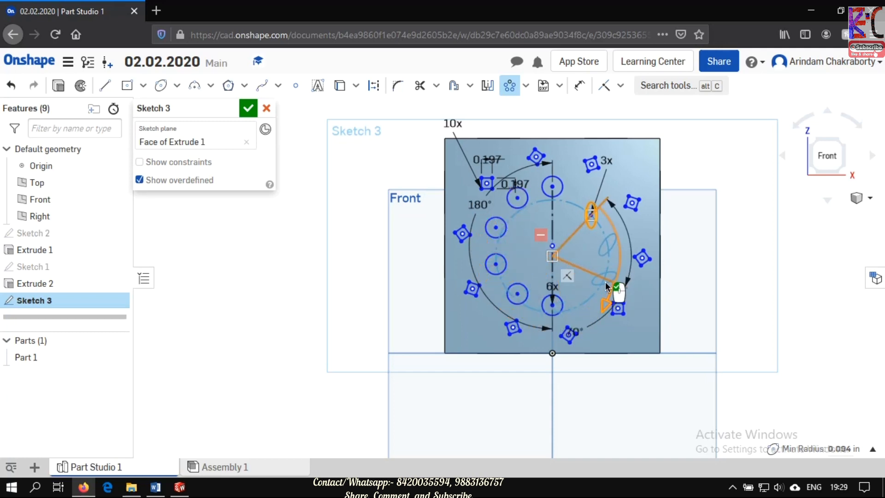
drag(590, 291, 593, 289)
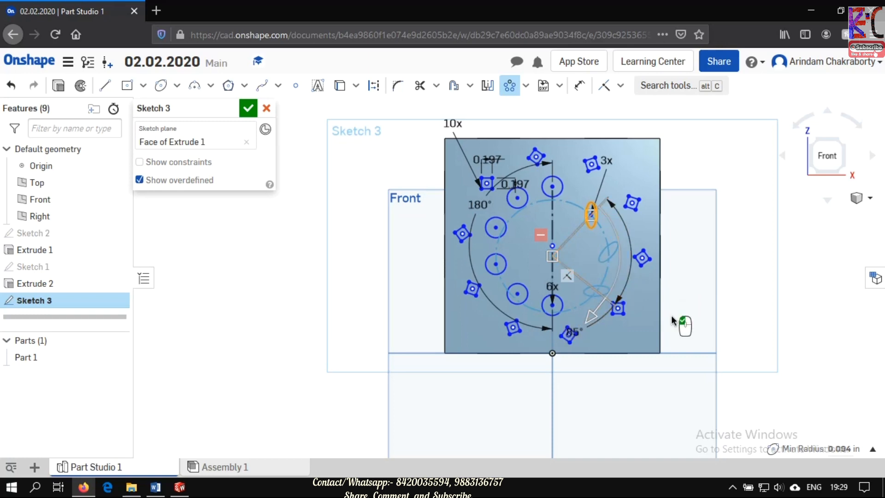
click(574, 330)
text(90)
key(Return)
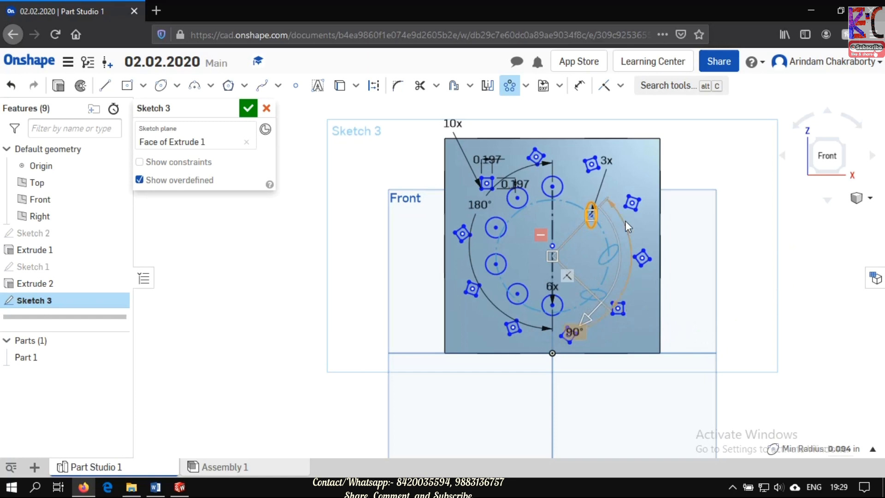
click(749, 242)
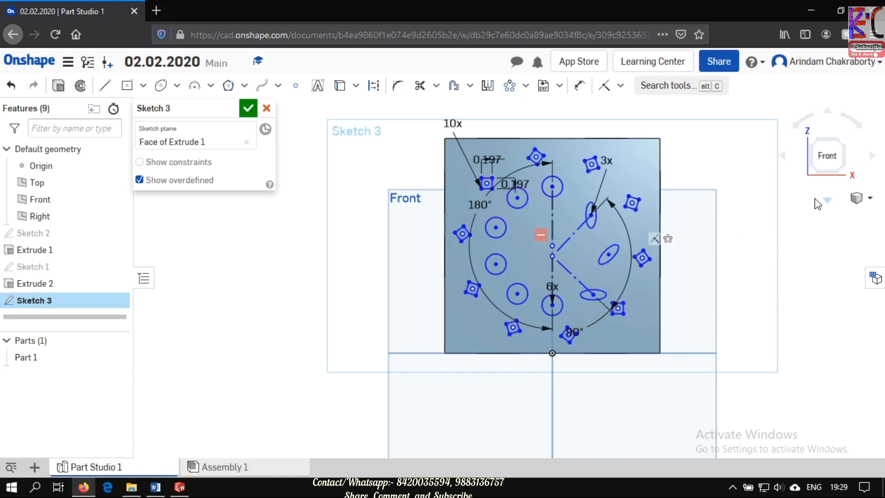
click(249, 109)
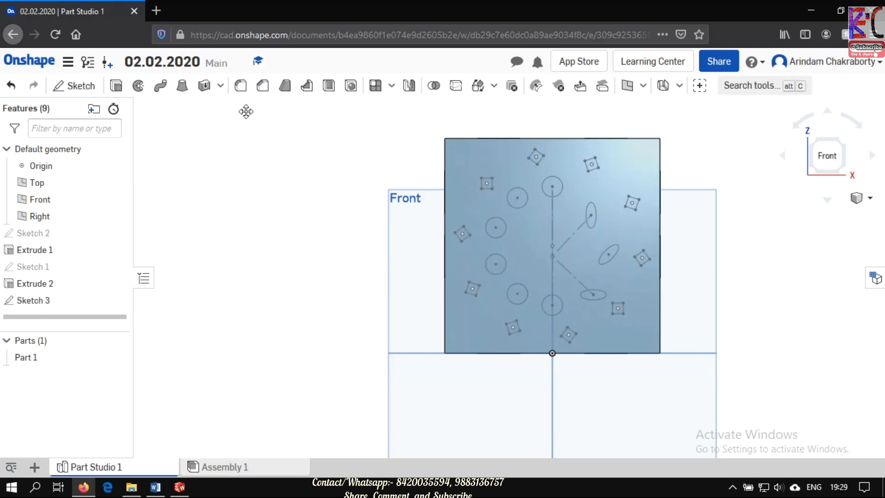
click(79, 89)
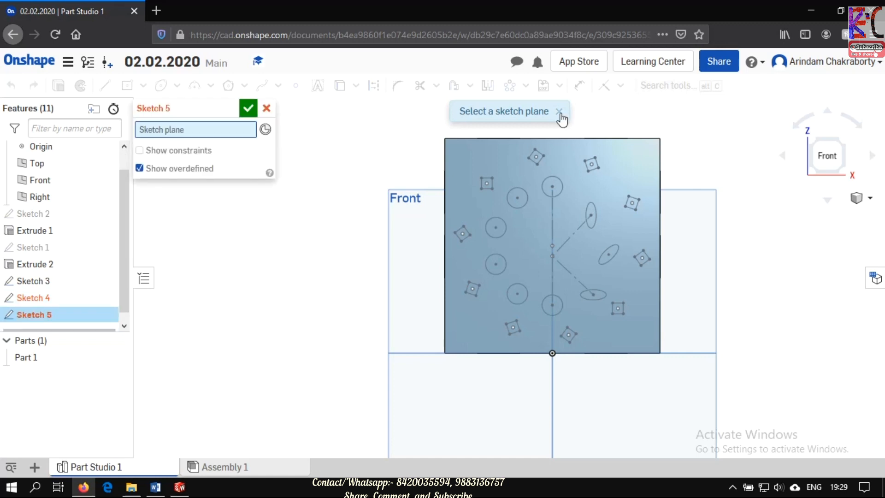
click(267, 109)
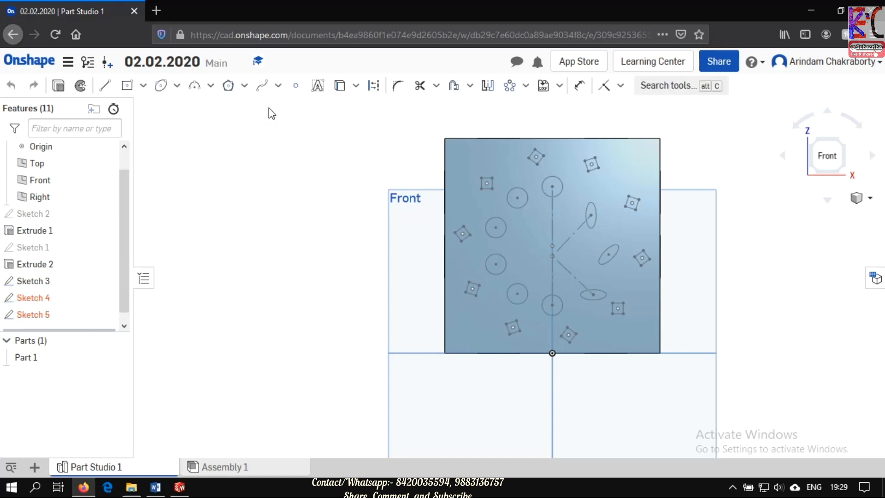
right_click(53, 304)
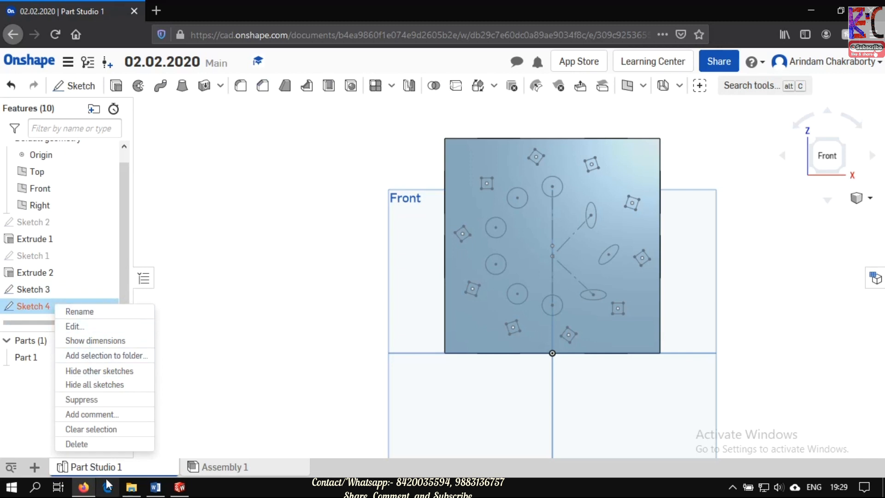
click(92, 443)
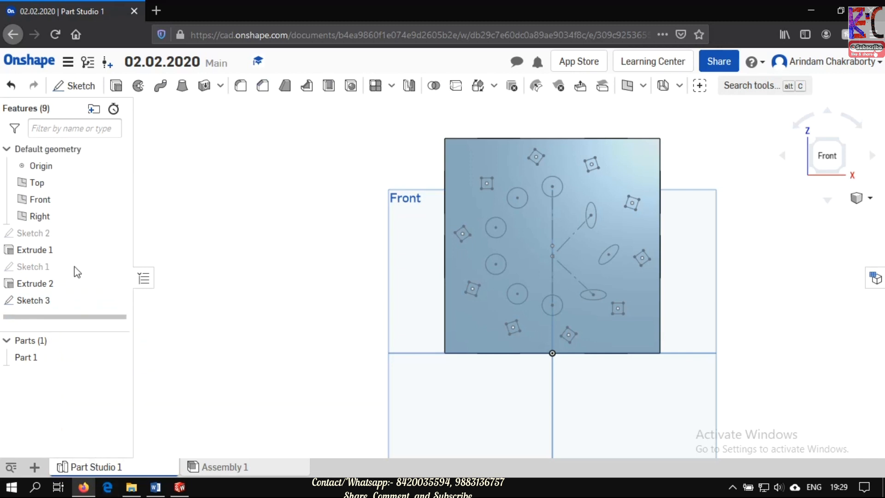
- Try an extruded cut of Sketch 3's regions into the cube with a blind depth of 50 mm, shown in isometric view
click(44, 300)
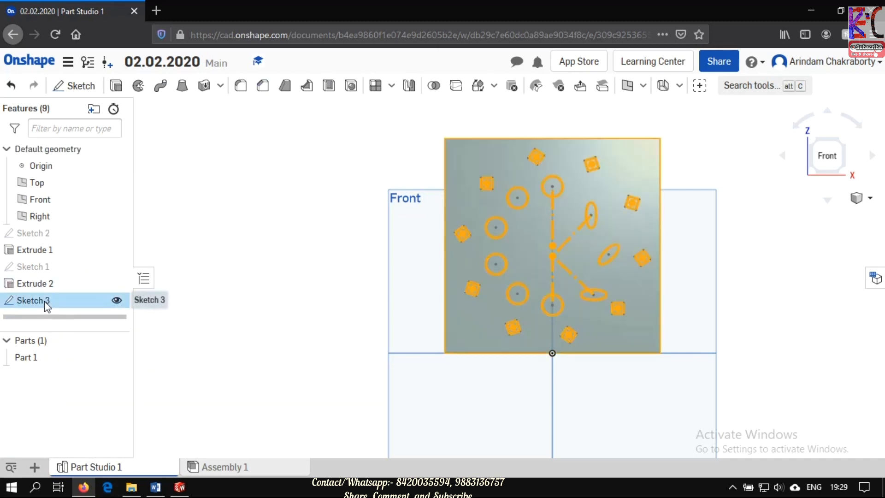
click(118, 88)
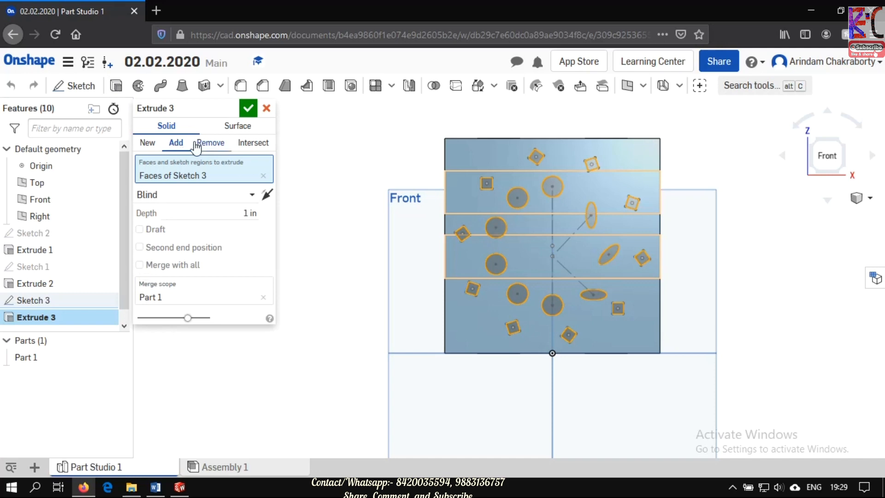
click(218, 146)
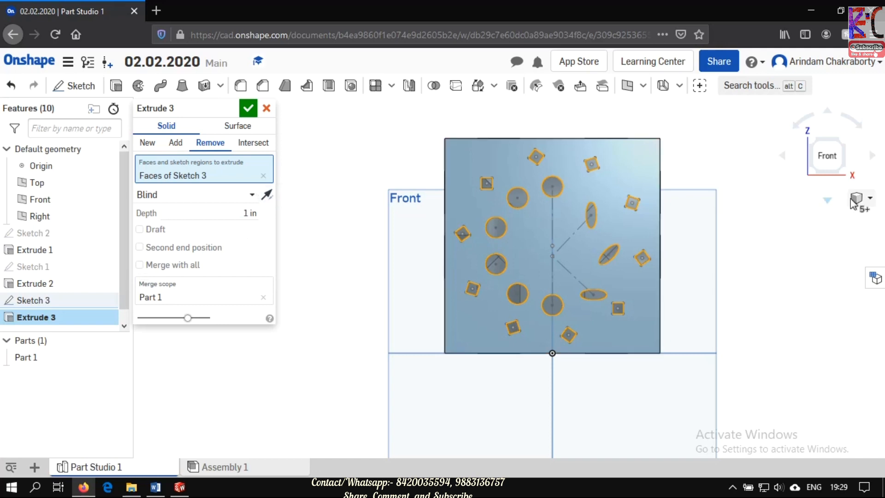
click(871, 199)
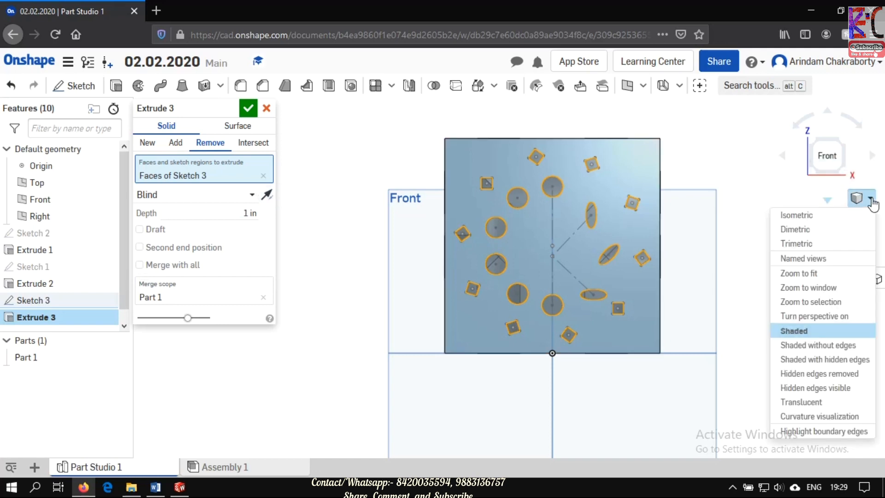
click(822, 223)
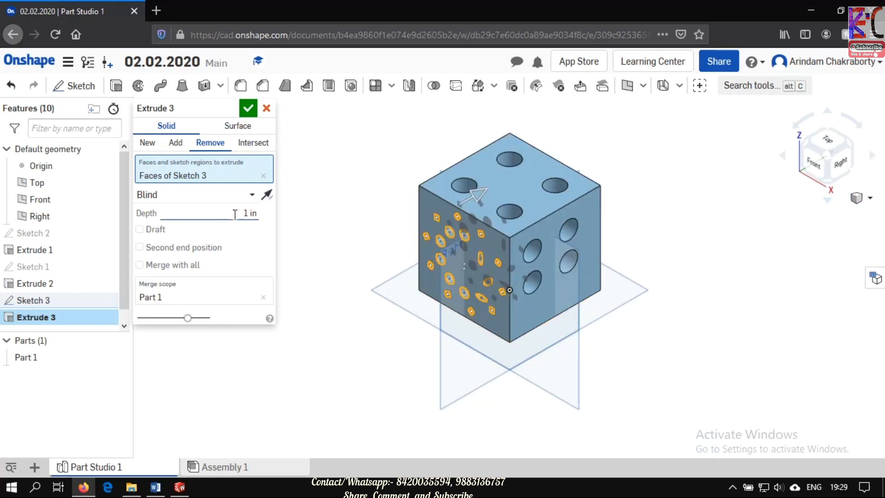
click(251, 213)
text(50mm)
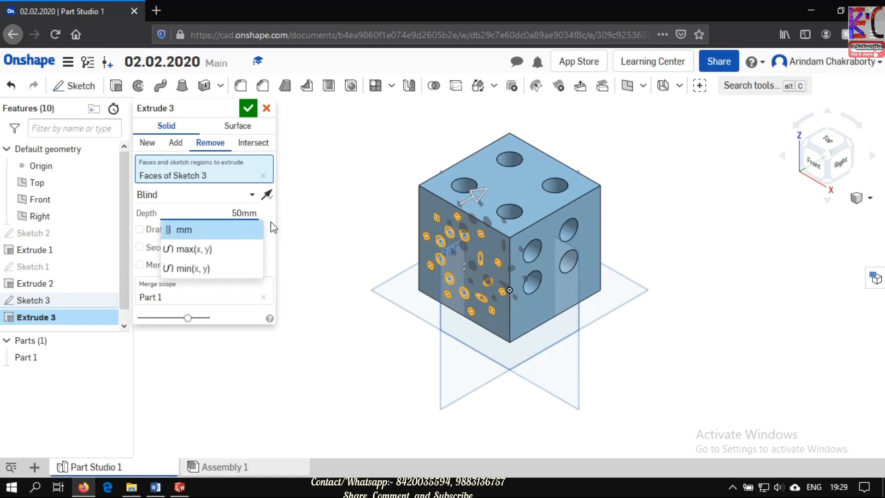
key(Return)
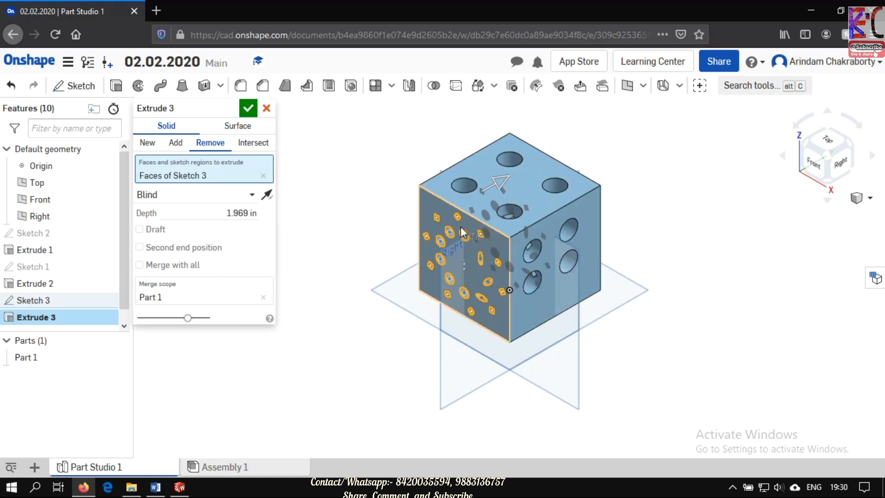
- Try the Through all end type for the cut, and cancel the extrude after an extra face is selected
click(253, 197)
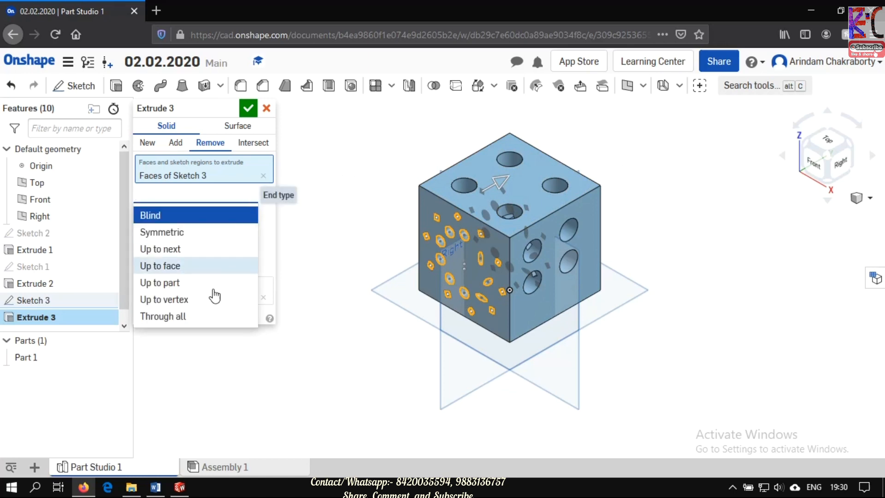
click(204, 317)
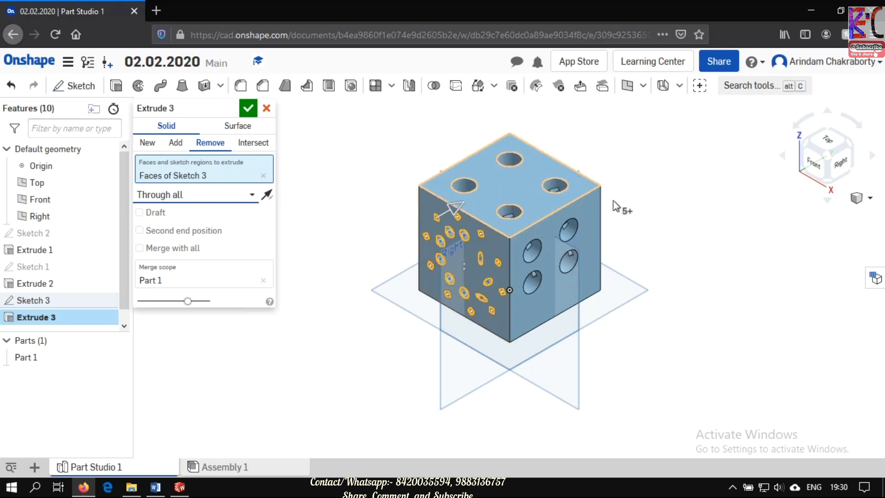
click(598, 203)
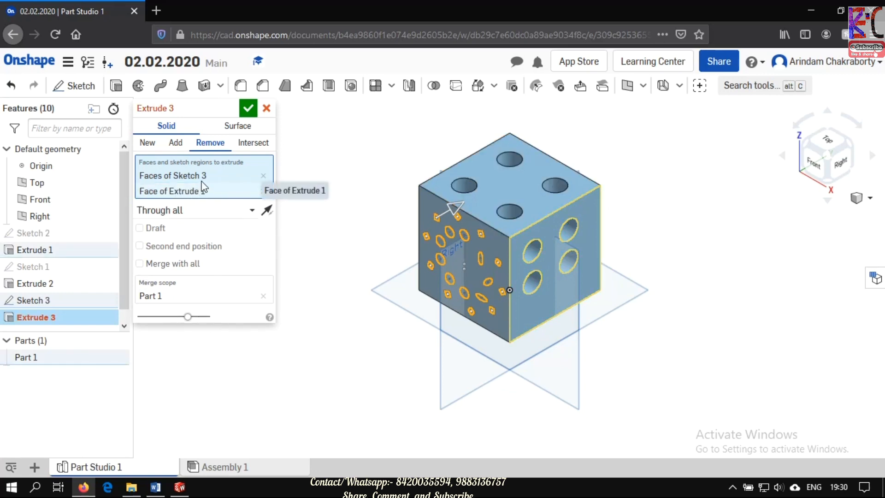
click(267, 108)
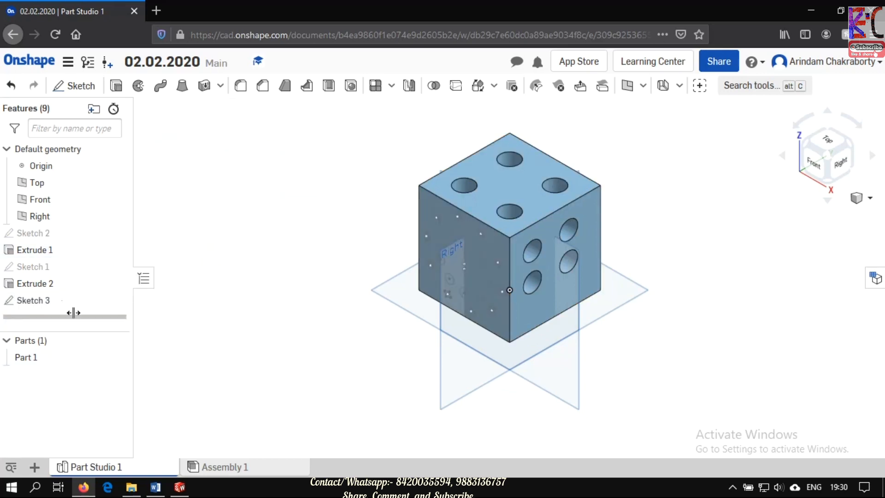
- Cut all regions of Sketch 3 through the whole cube with a Remove extrude using the Through all end type
click(50, 301)
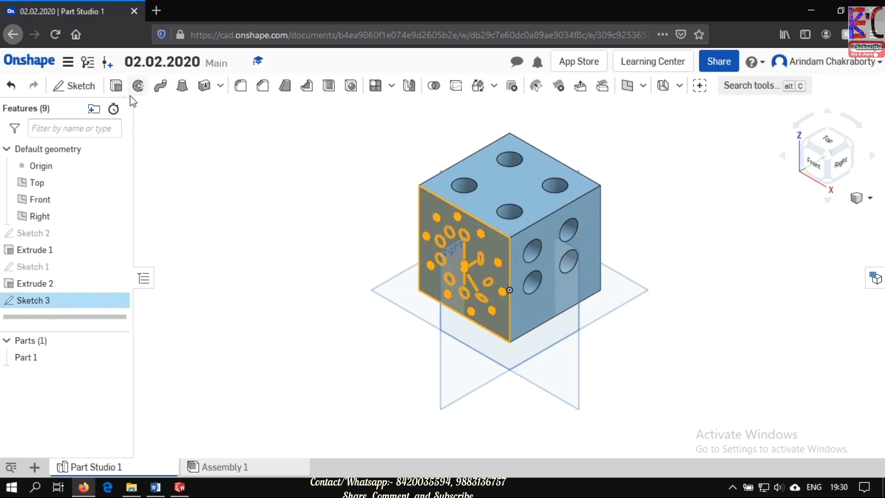
click(121, 91)
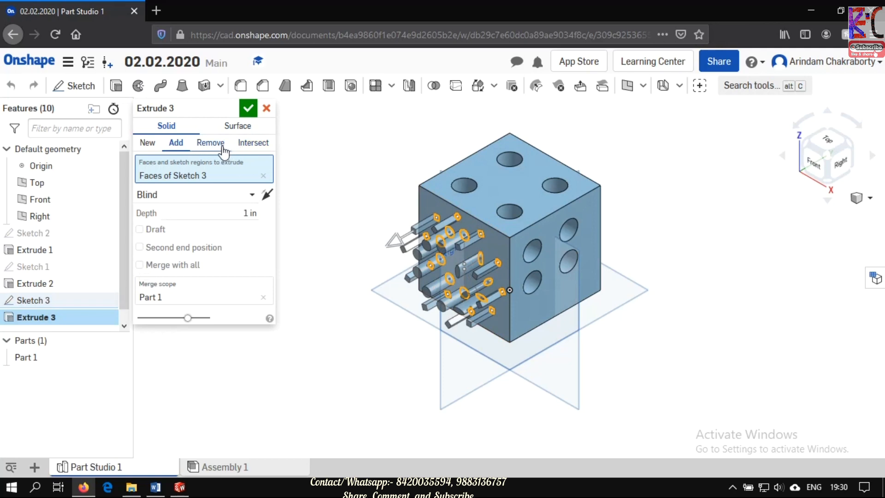
click(218, 146)
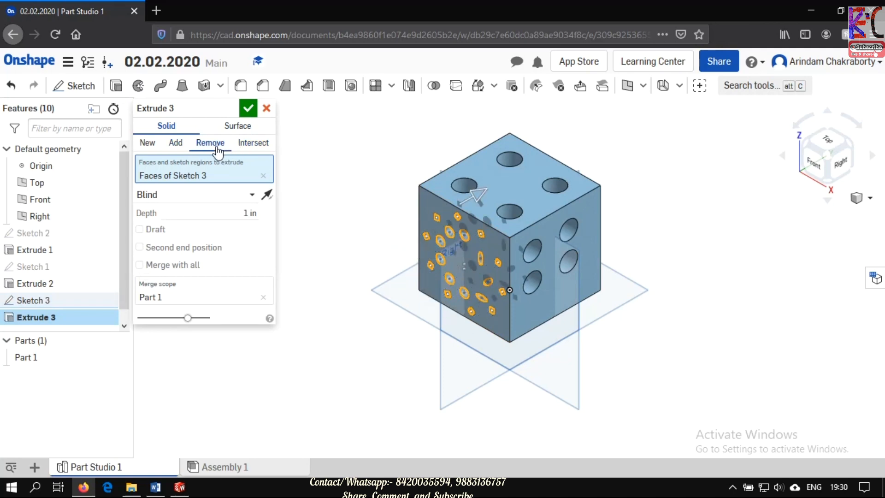
click(251, 200)
click(192, 316)
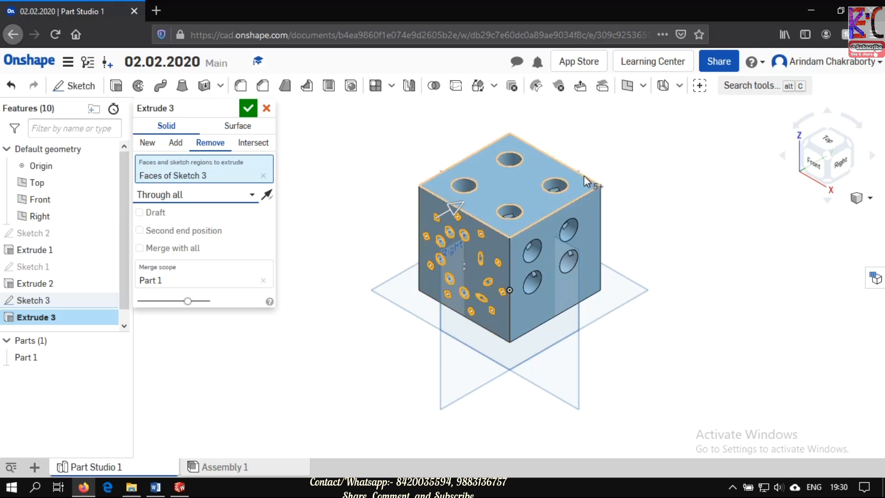
click(249, 111)
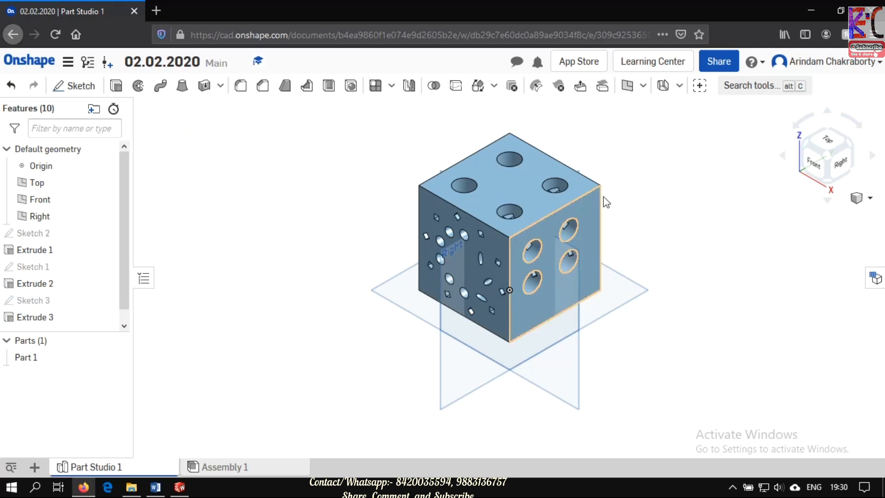
- Fillet the edge between the cube's top and back faces with a circular cross section and a 10 mm radius
right_drag(649, 178, 615, 237)
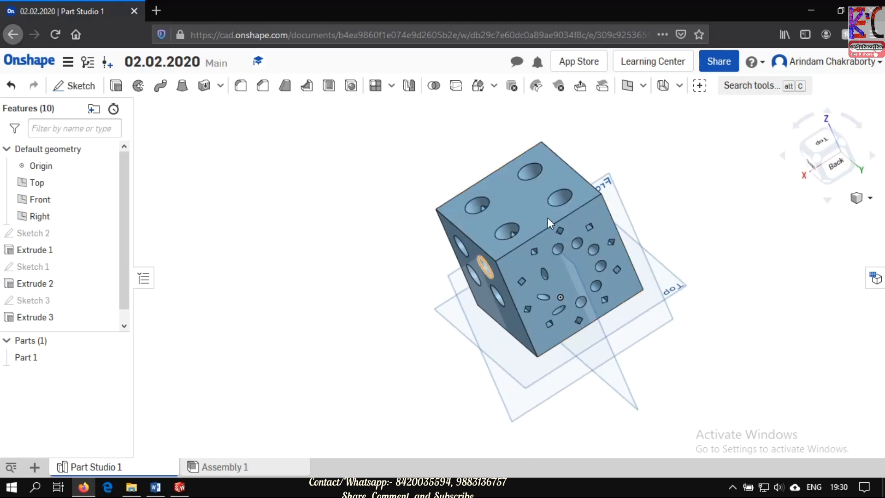
click(241, 88)
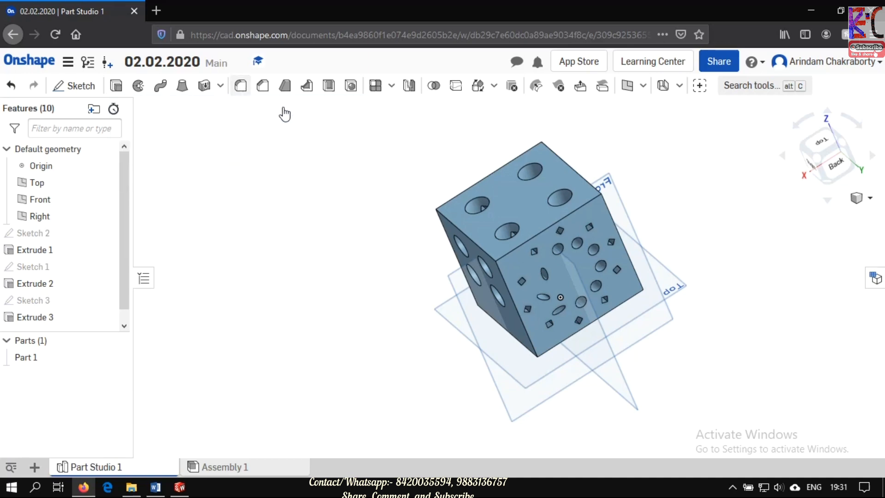
click(565, 218)
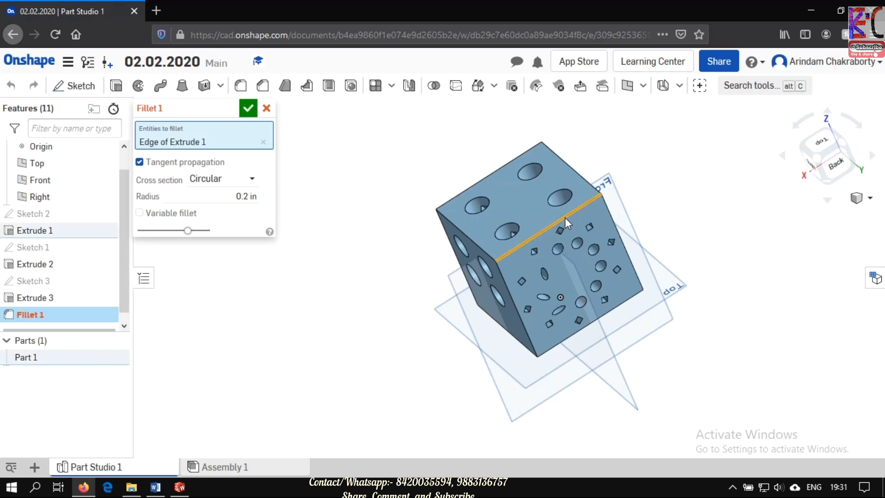
click(246, 198)
text(10mm)
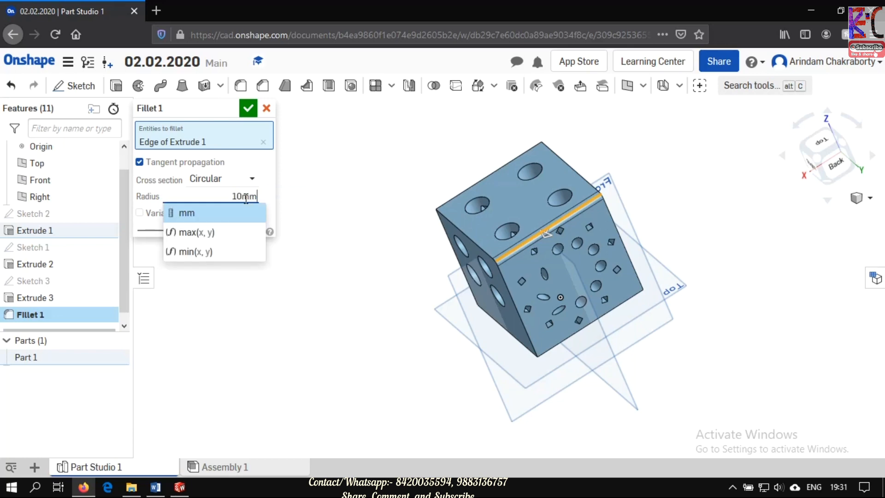
key(Return)
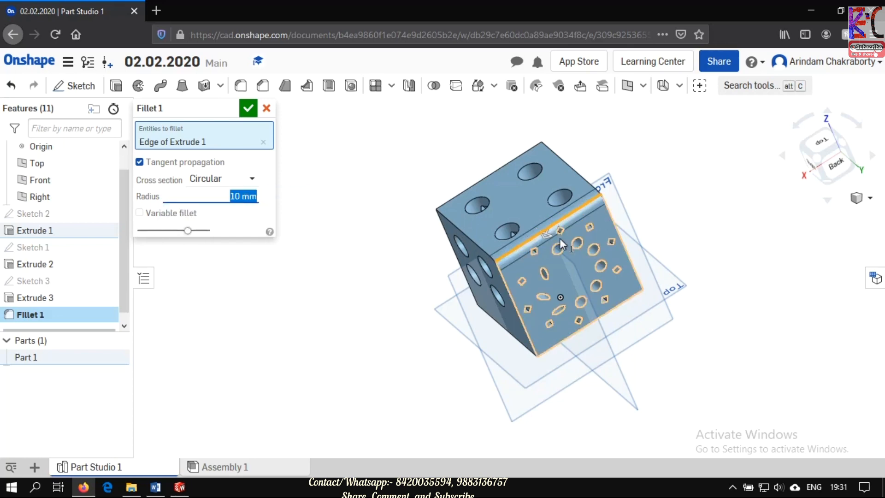
click(248, 108)
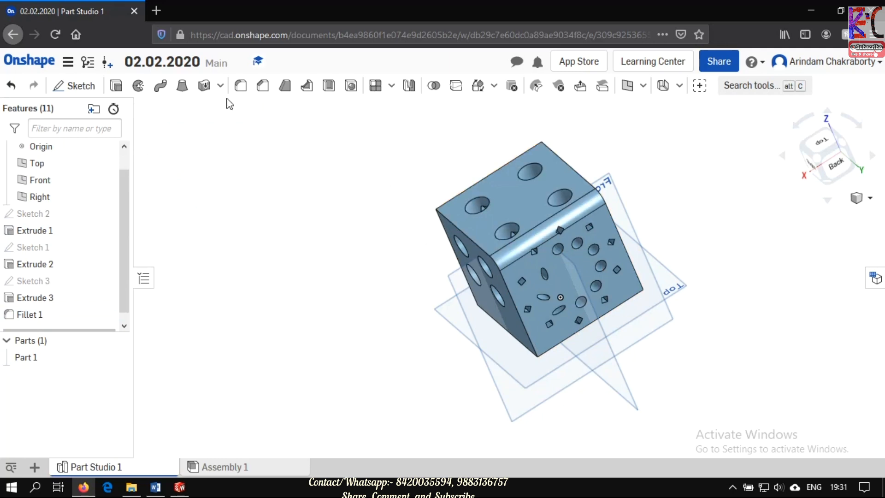
- Chamfer the edge between the cube's top and front faces with an equal distance of 10 mm
click(267, 94)
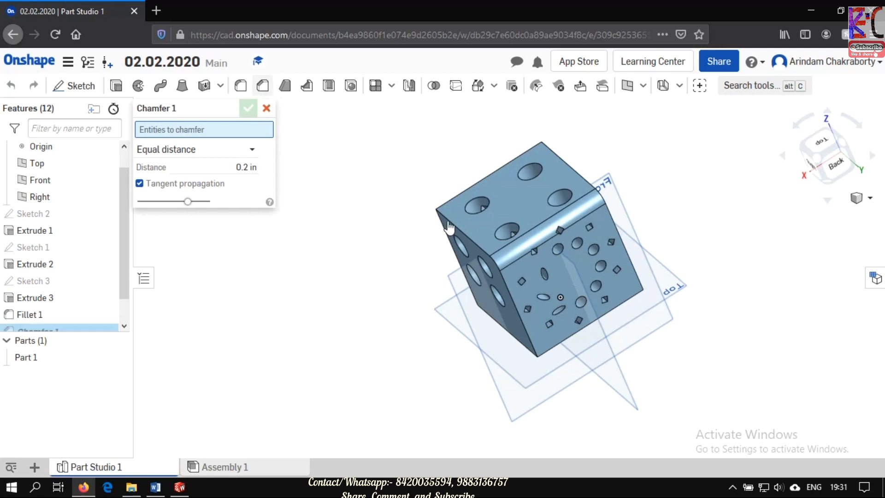
click(471, 184)
click(249, 181)
text(10mm)
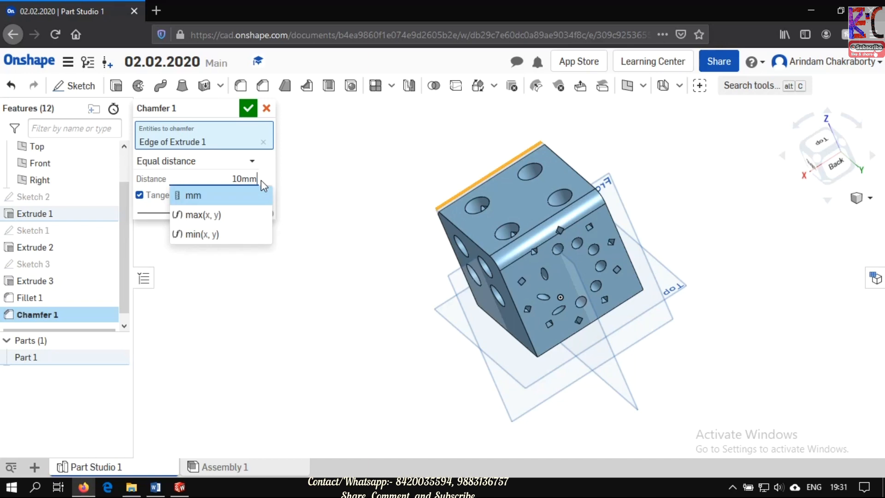
key(Return)
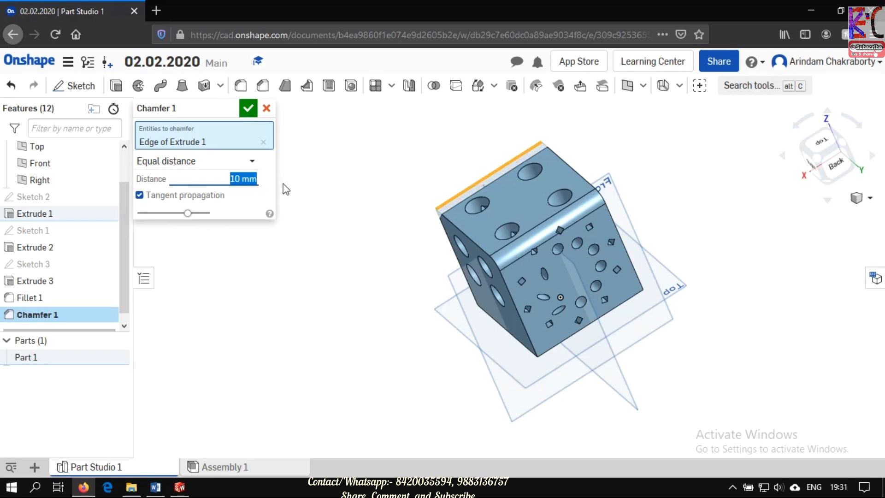
click(249, 109)
right_drag(273, 189, 370, 219)
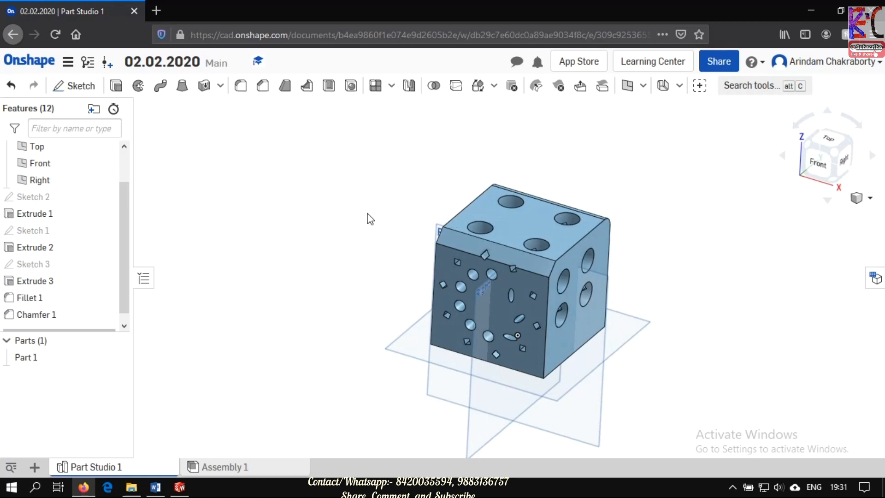
right_drag(343, 182, 348, 241)
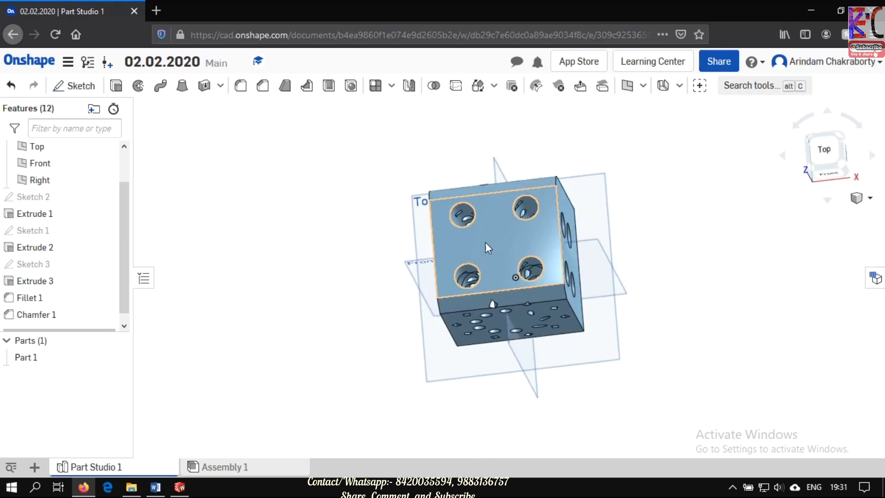
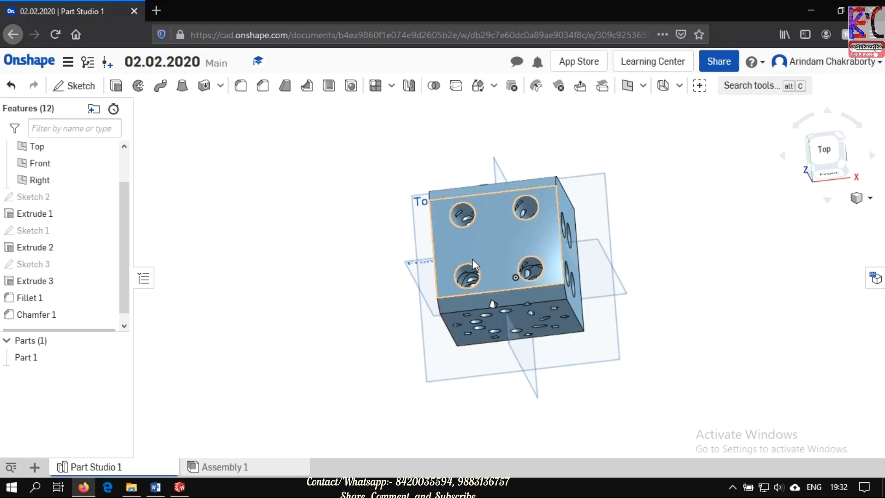
- Sketch a center point circle about 1.33 in in diameter on the cube's top face, centred on the origin
click(823, 149)
click(76, 86)
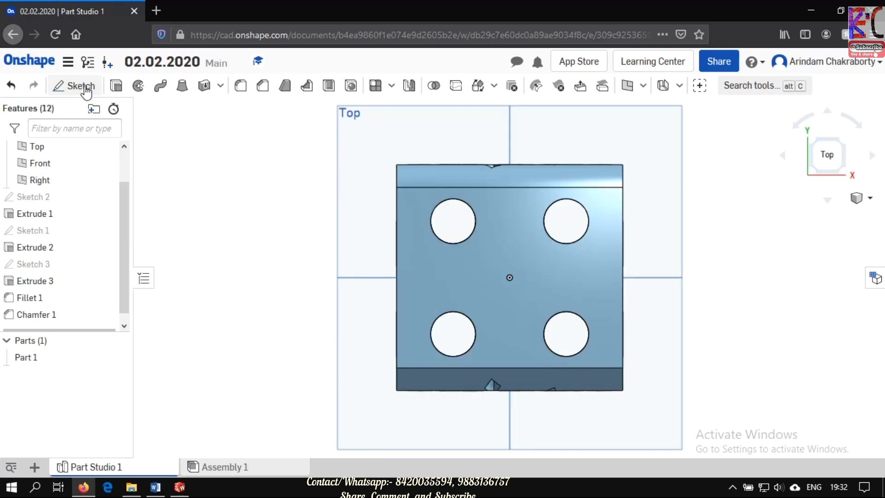
click(516, 236)
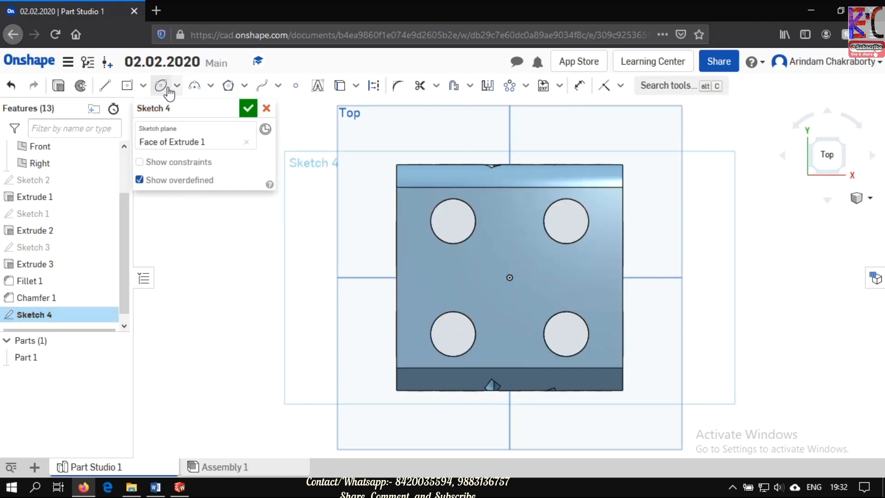
click(177, 86)
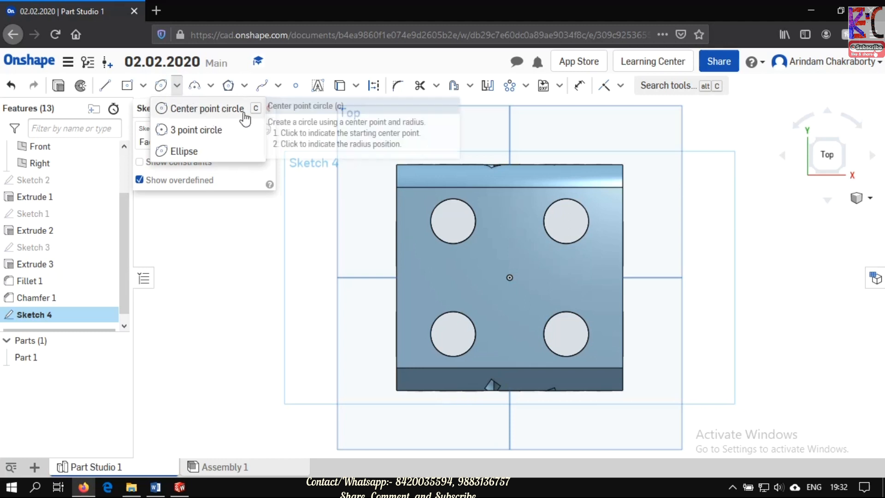
click(206, 109)
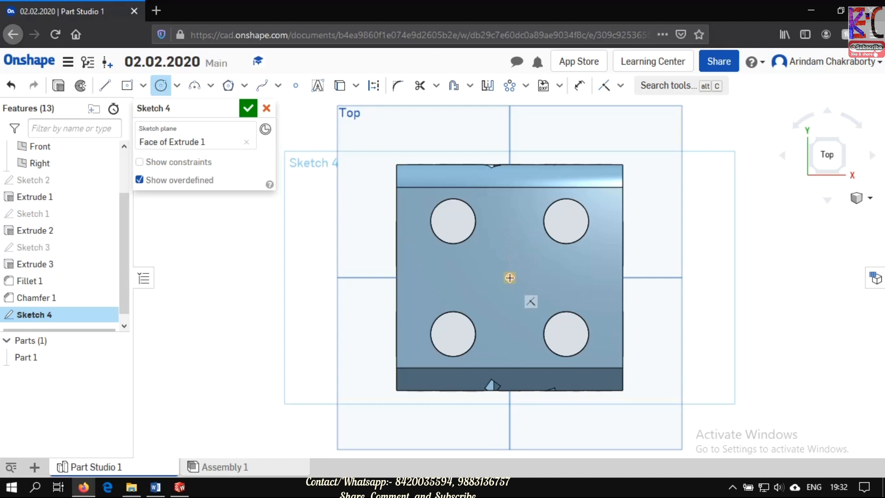
click(509, 277)
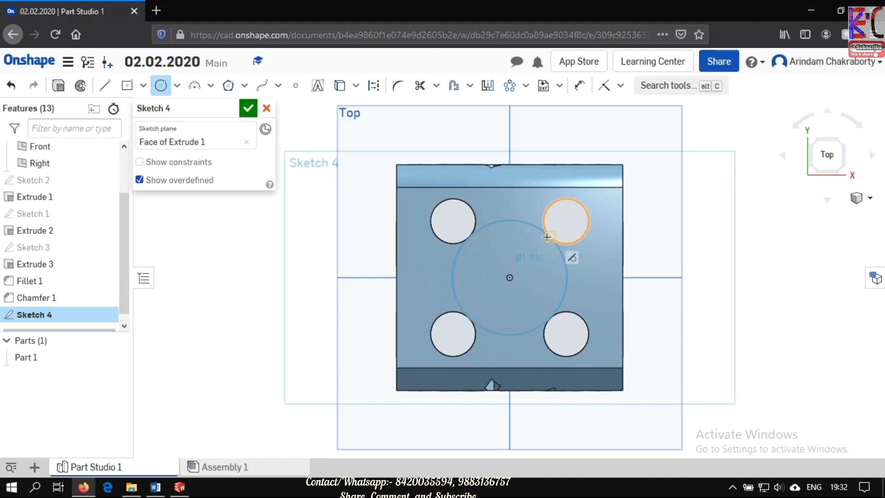
click(537, 249)
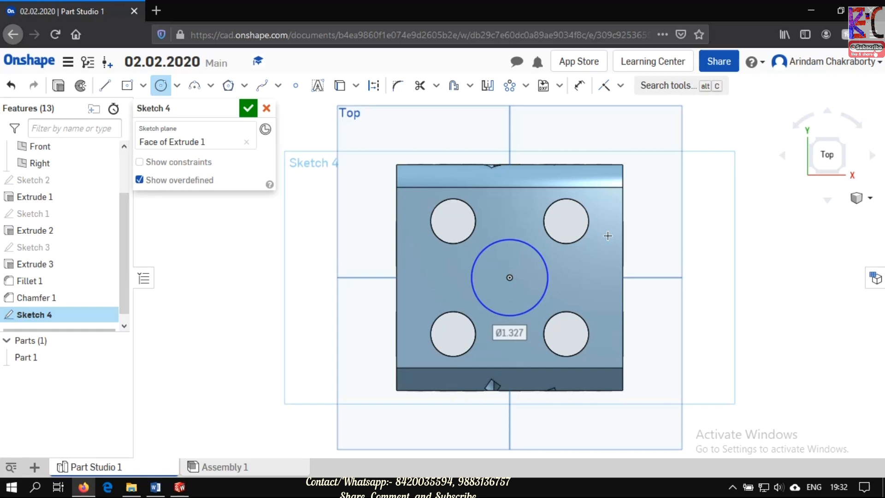
click(248, 114)
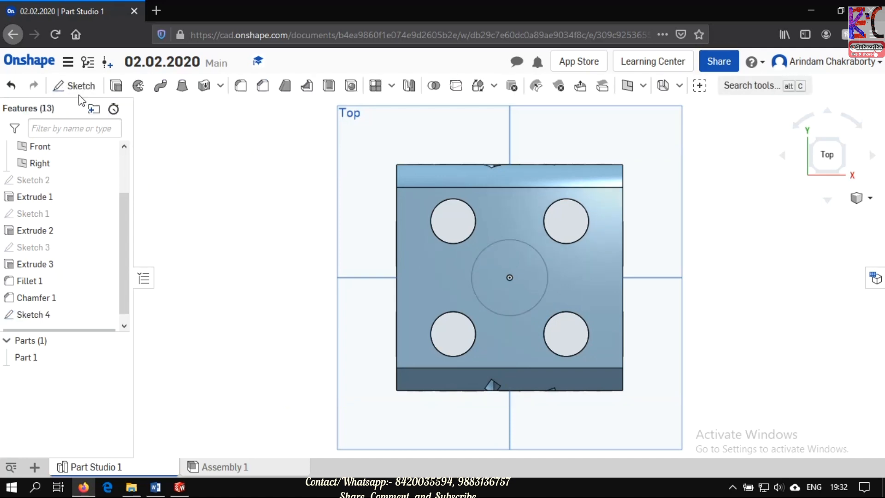
- Extrude the circle on the top face upward with an Add extrude, Blind, to a depth of 150 mm
click(120, 91)
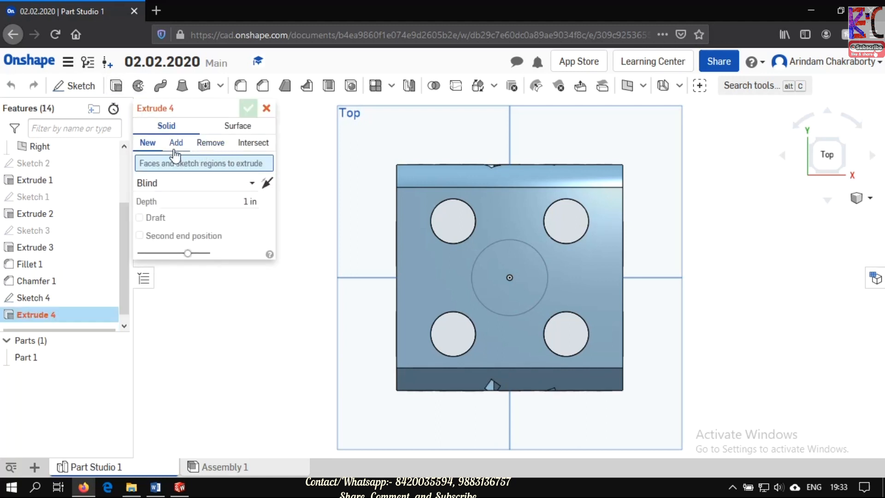
click(175, 146)
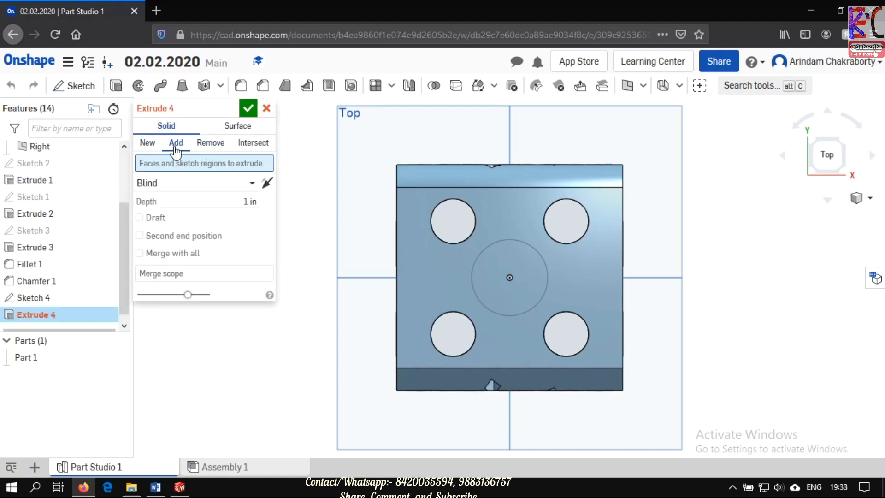
click(524, 244)
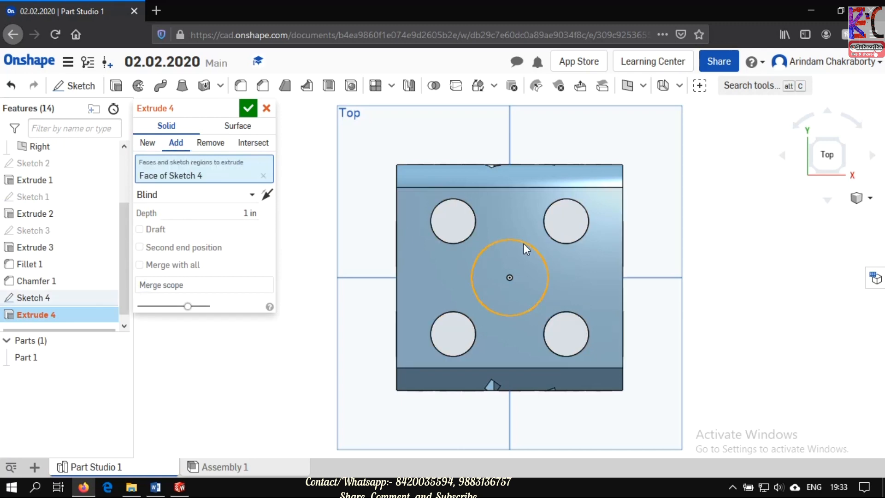
click(238, 210)
text(1)
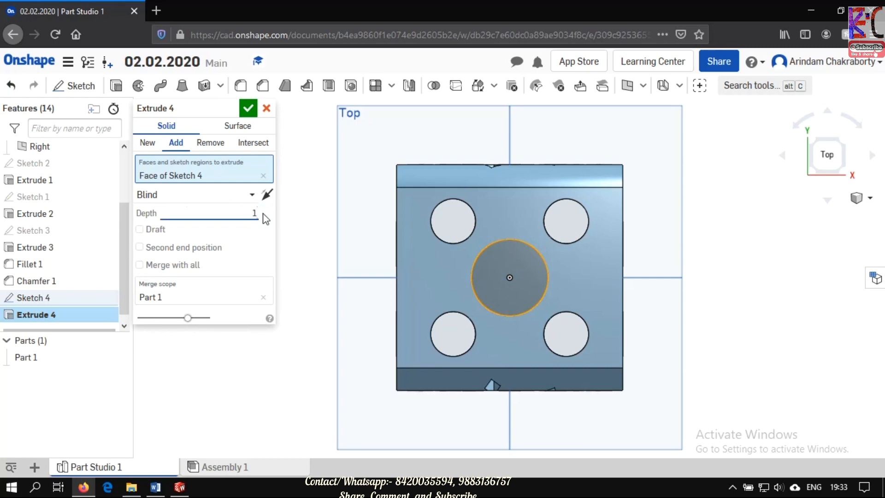
text(50mm)
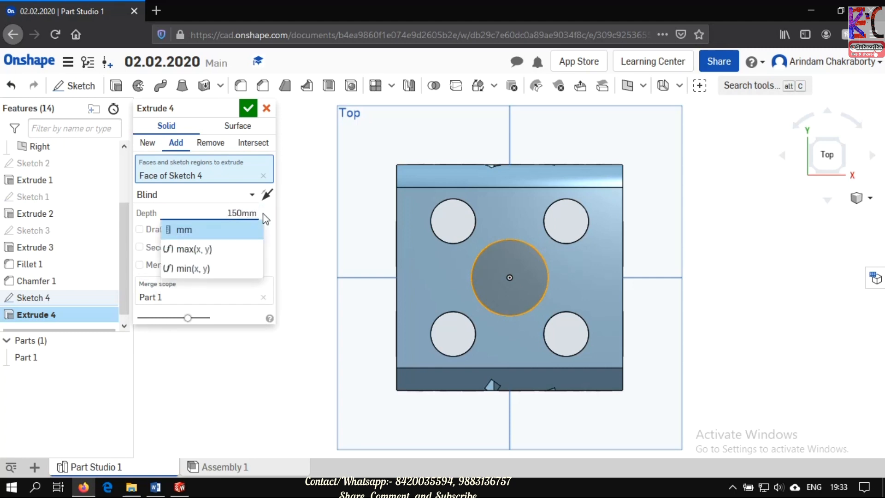
key(Return)
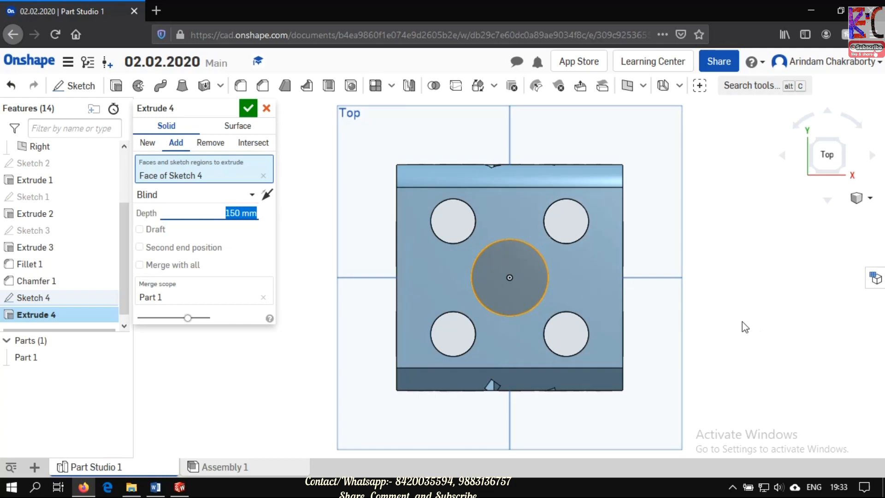
click(864, 200)
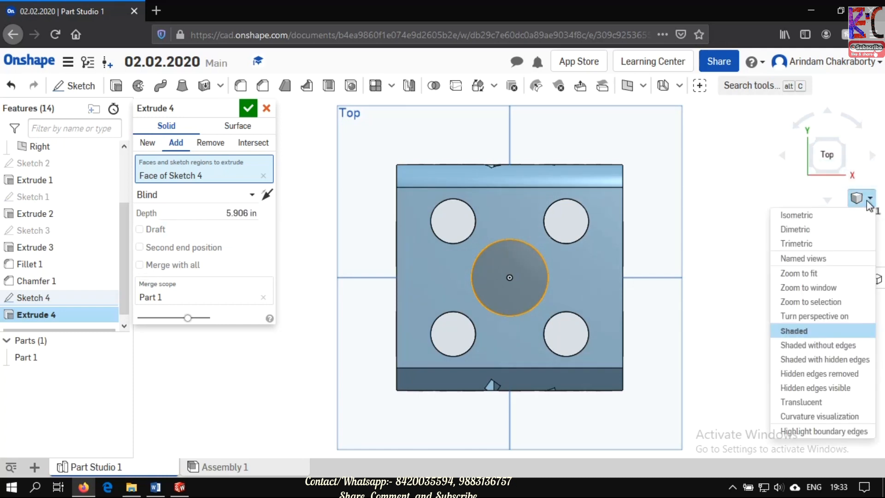
click(832, 215)
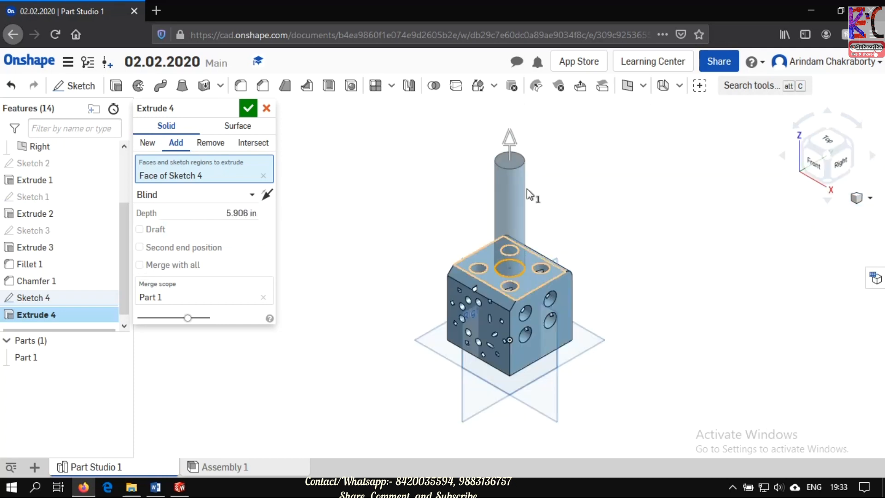
click(248, 110)
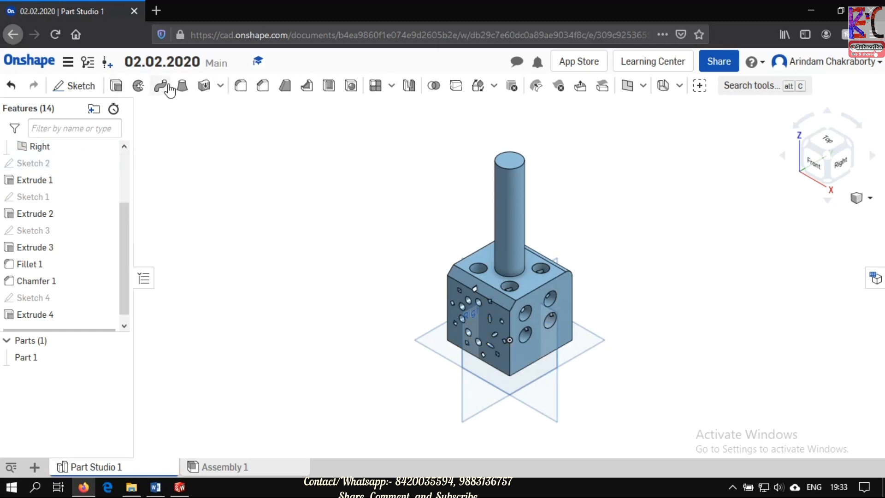
- Sketch two concentric circles, about 1.25 in and 0.76 in in diameter, on the right face's vertical centreline below the four holes
click(77, 86)
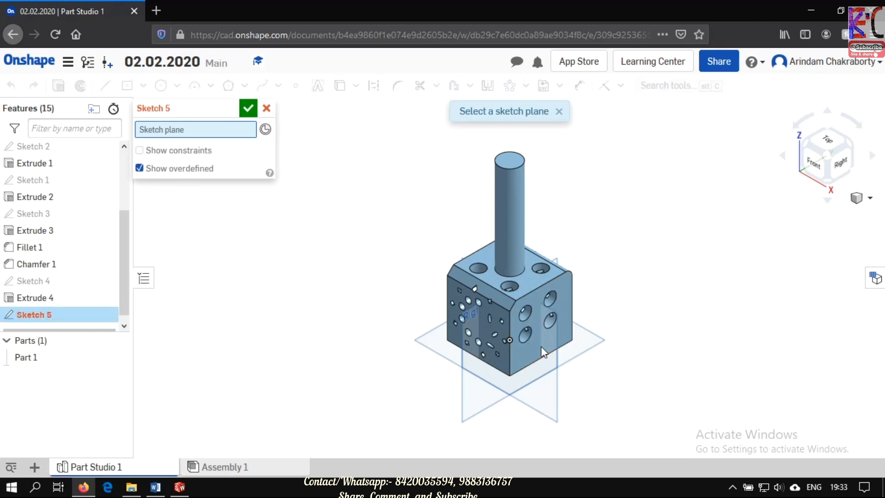
click(528, 331)
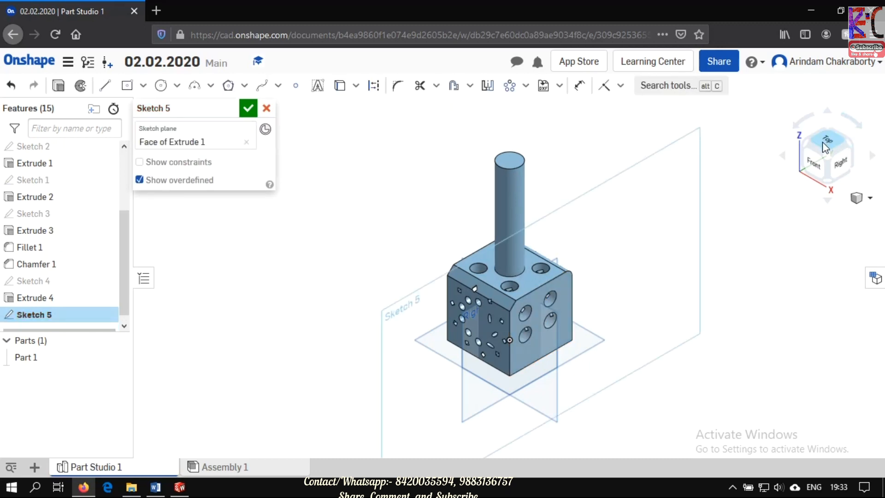
click(843, 167)
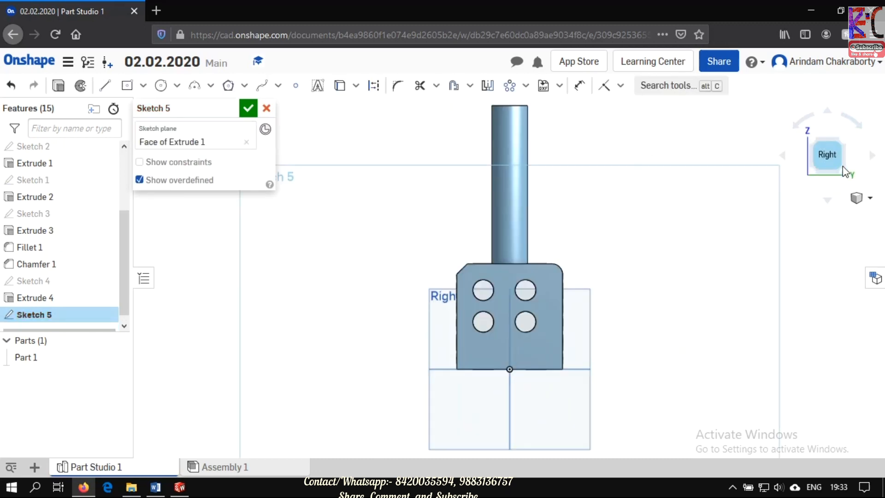
click(161, 91)
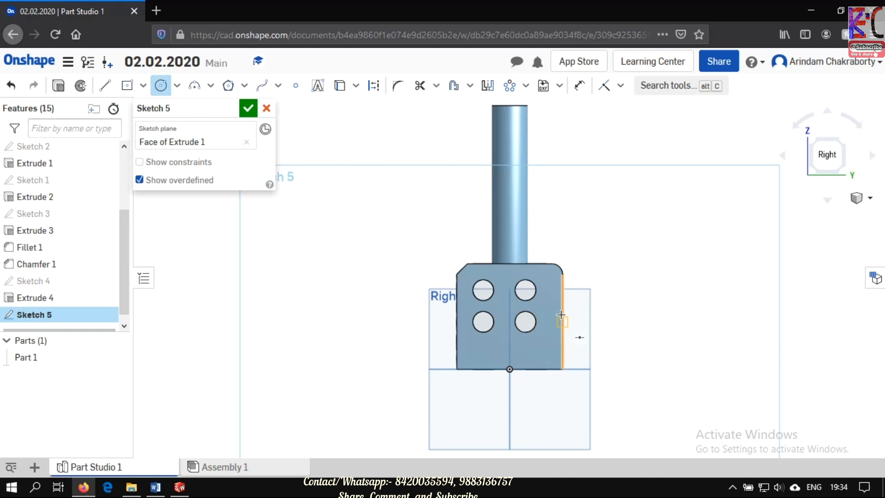
click(510, 343)
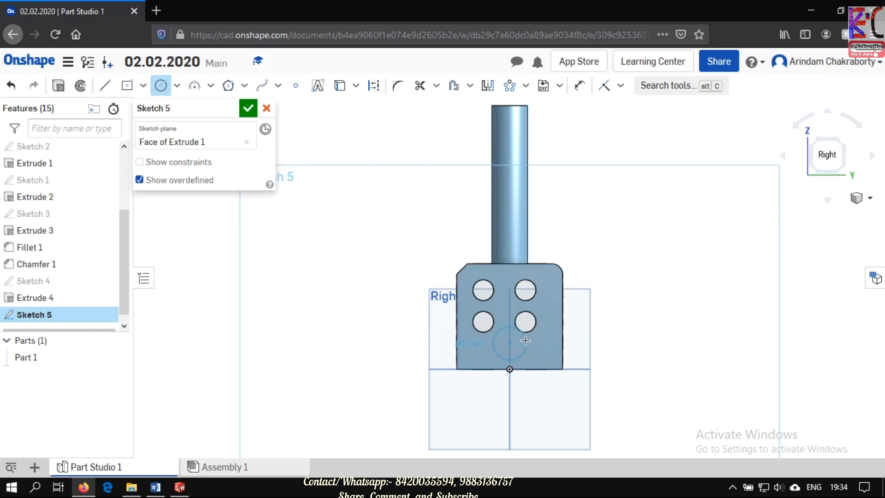
click(526, 340)
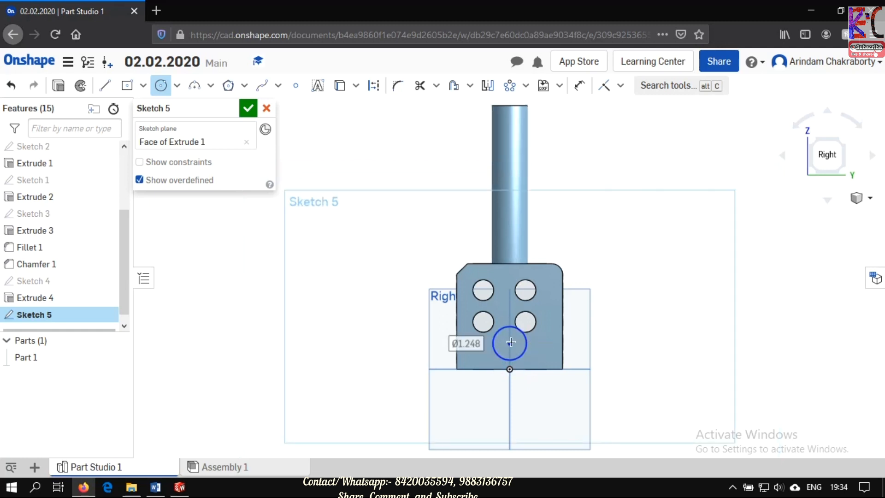
click(510, 343)
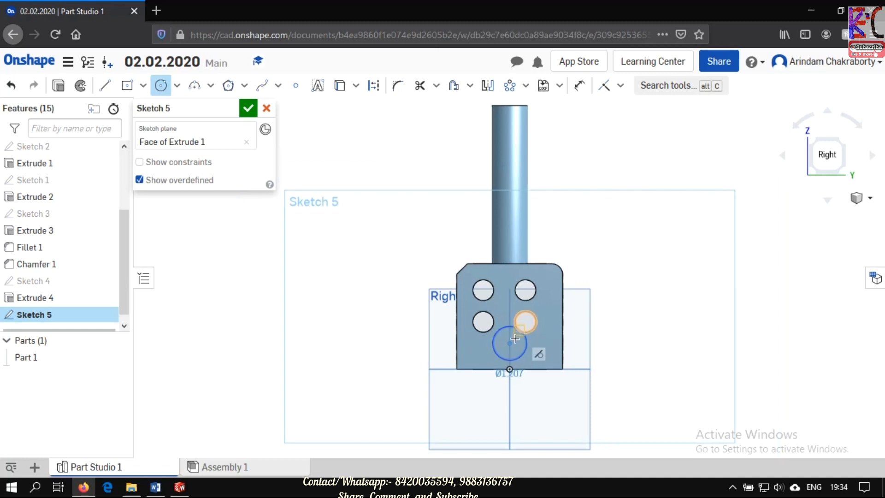
click(517, 339)
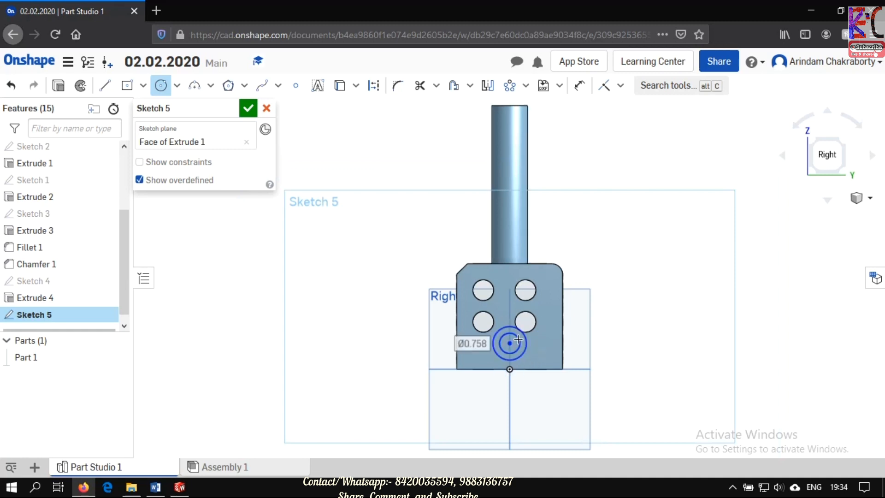
click(247, 109)
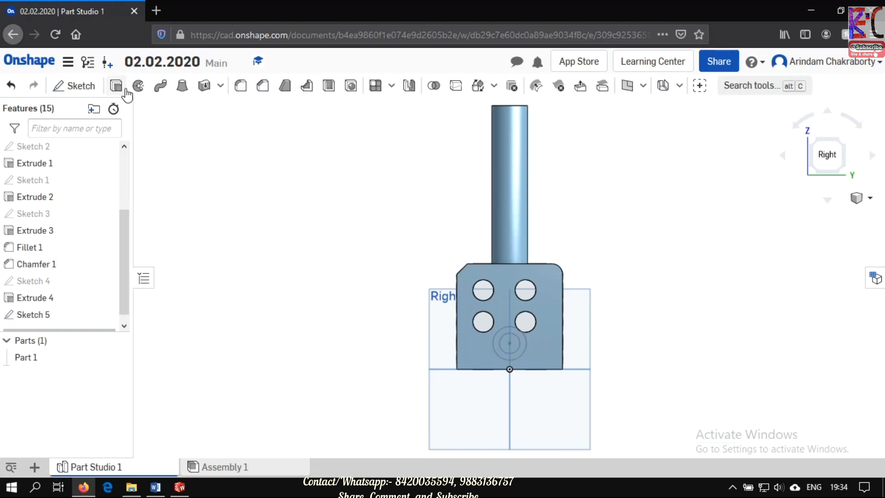
- Extrude the ring between the two concentric circles outward with an Add extrude, Blind, to a depth of 260 mm
click(120, 90)
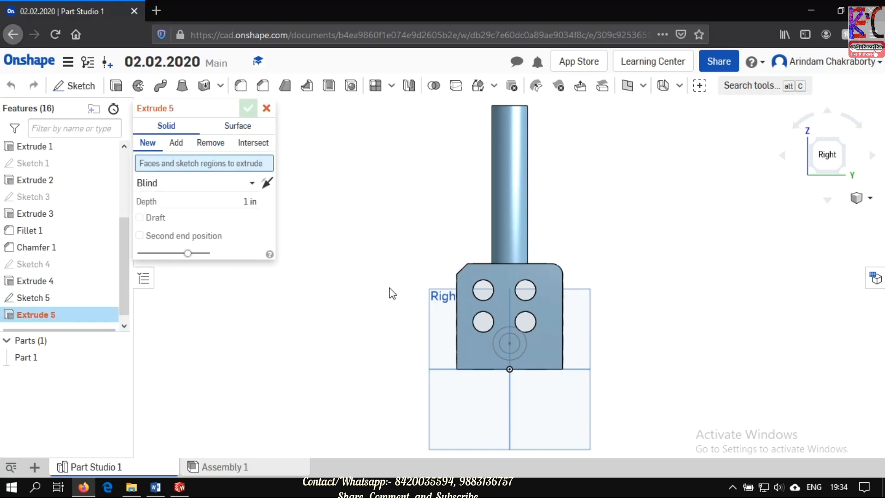
click(521, 347)
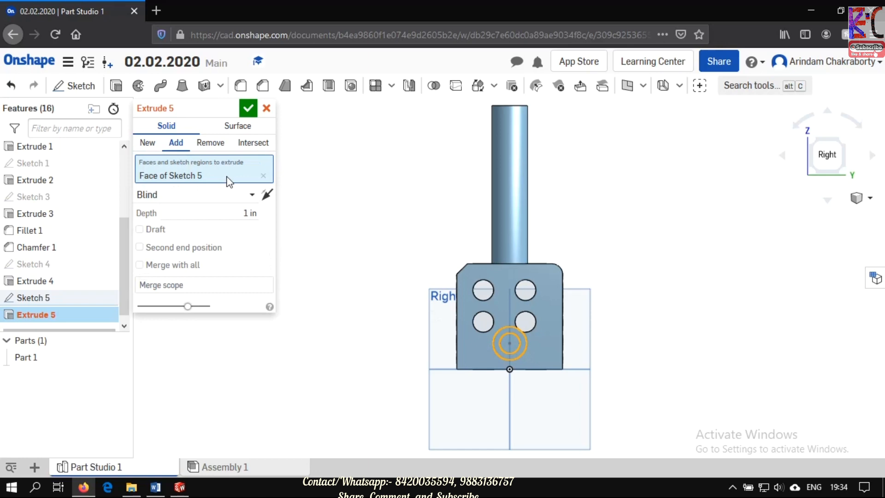
click(245, 210)
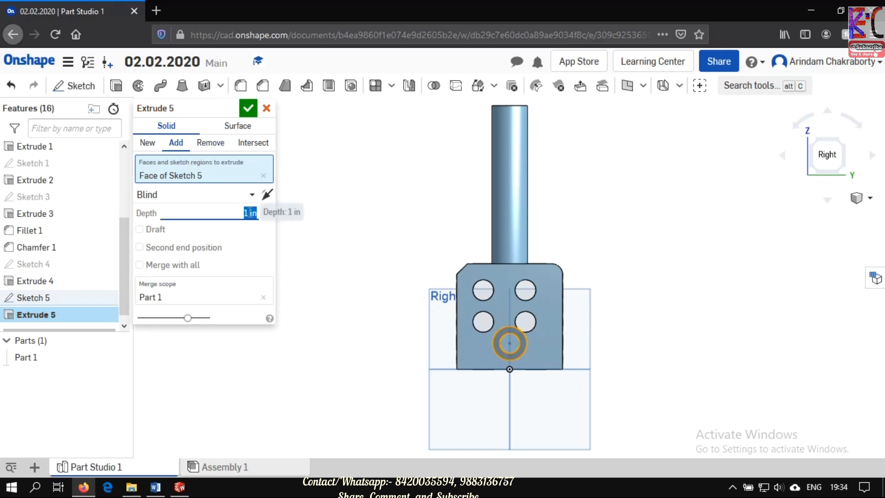
text(26)
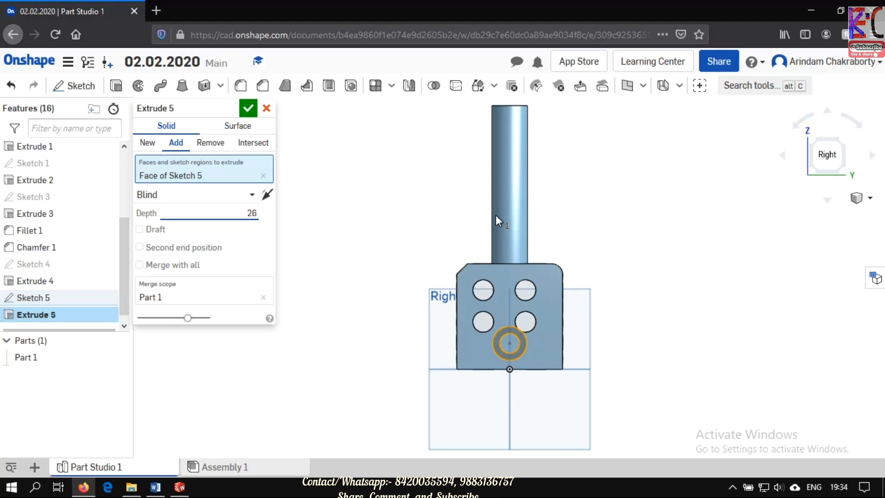
text(0mm)
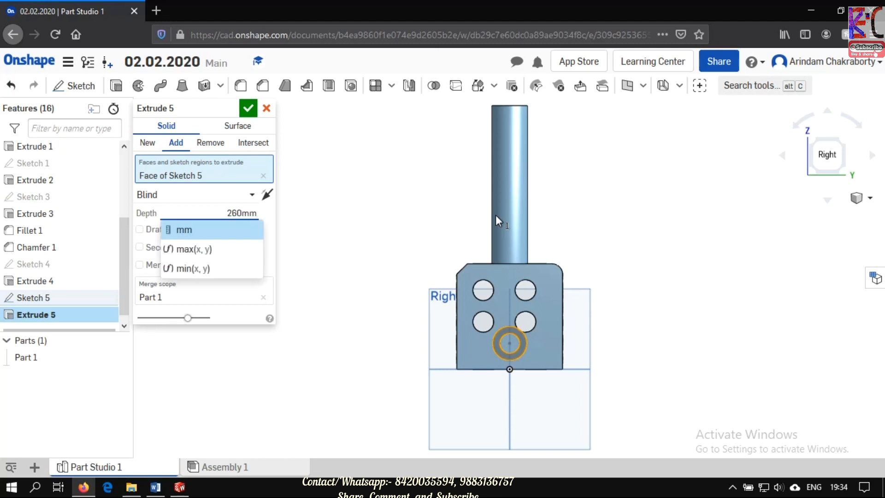
key(Return)
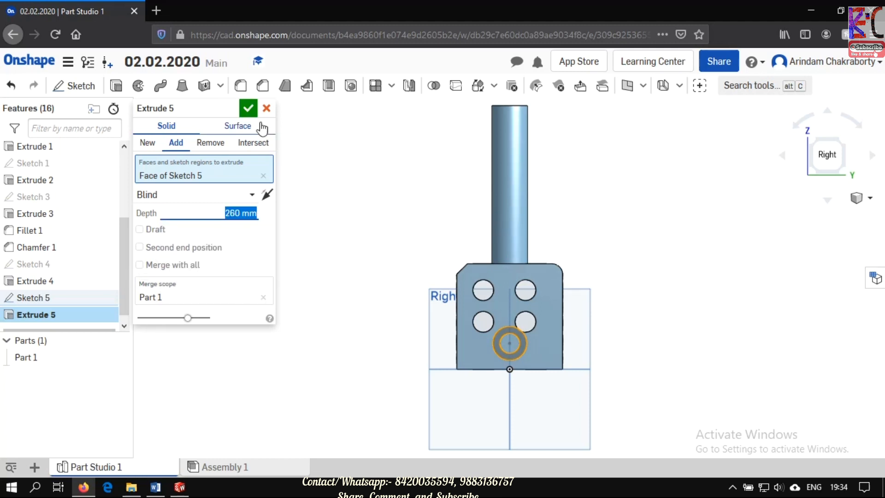
click(249, 109)
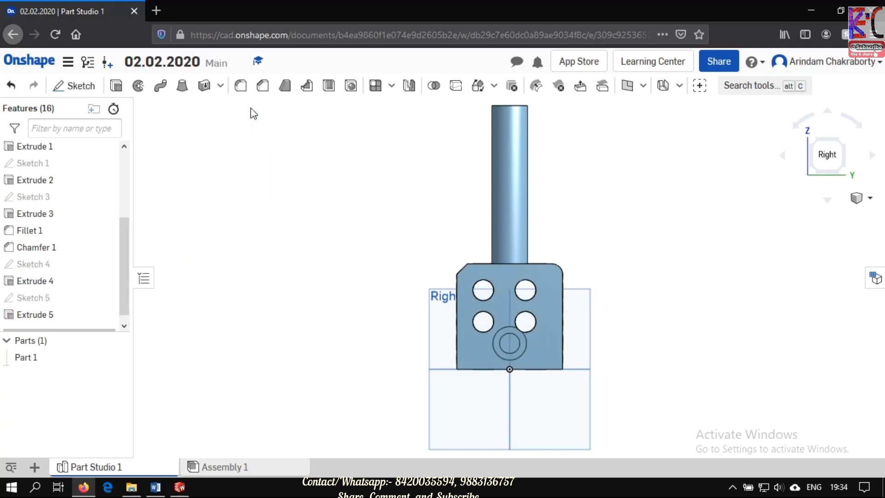
- Show the finished part in isometric view and return to the documents list
click(870, 199)
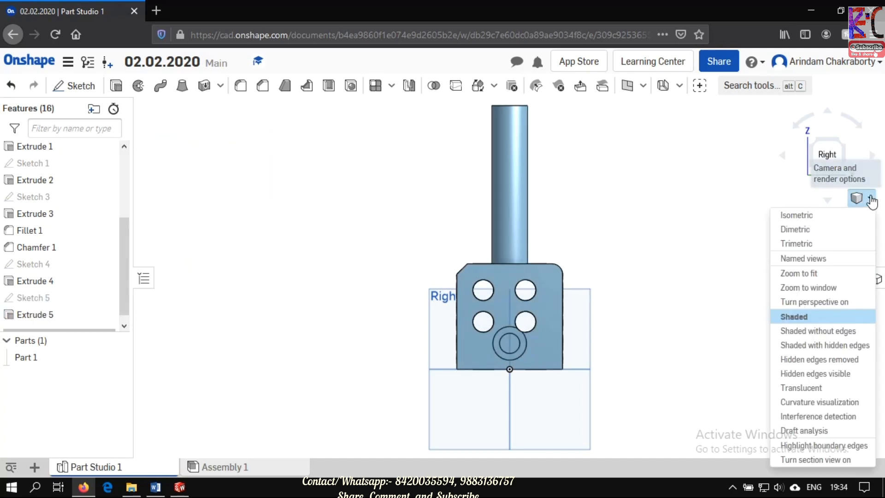
click(843, 215)
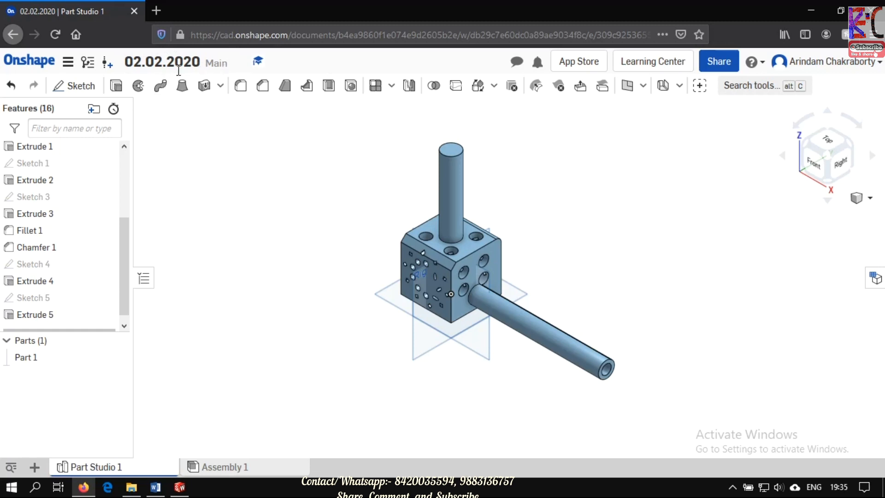
click(41, 68)
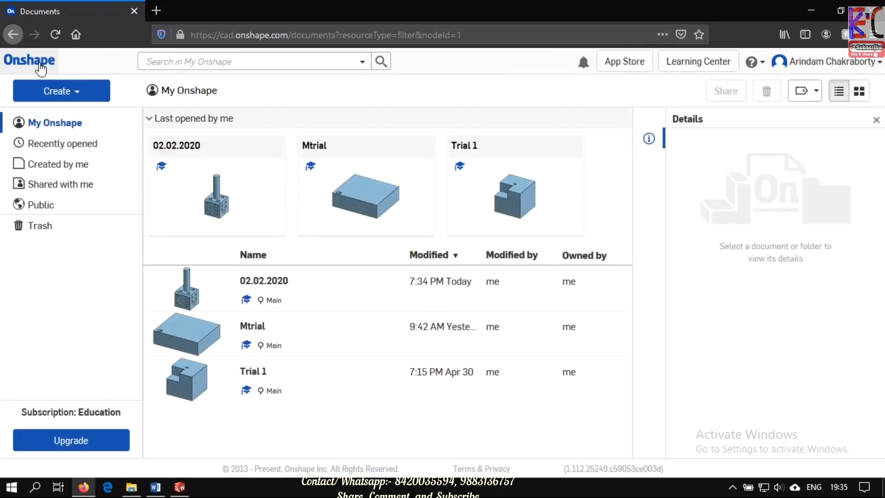
- Rename the document 02.02.2020 in the documents list as 02.042020
click(233, 291)
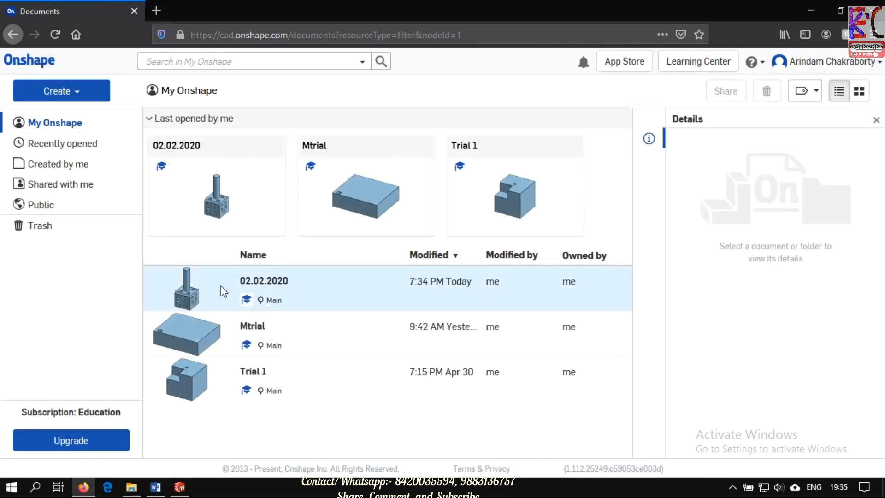
right_click(222, 289)
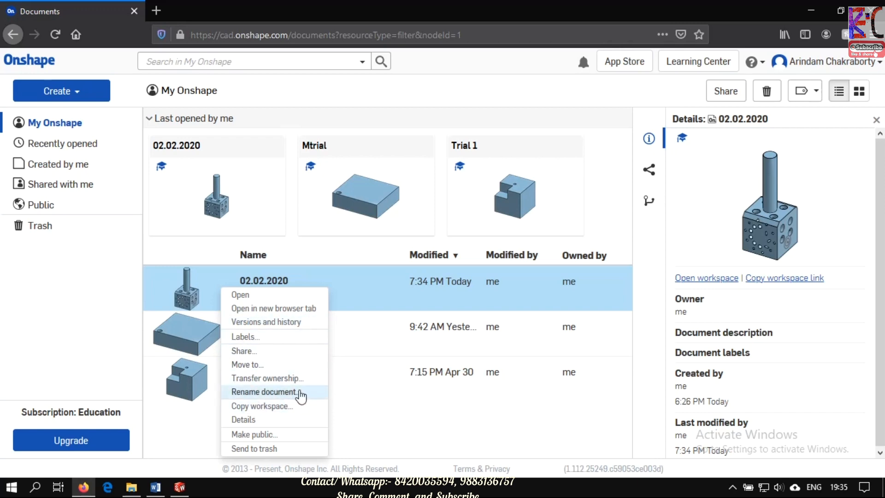
click(298, 392)
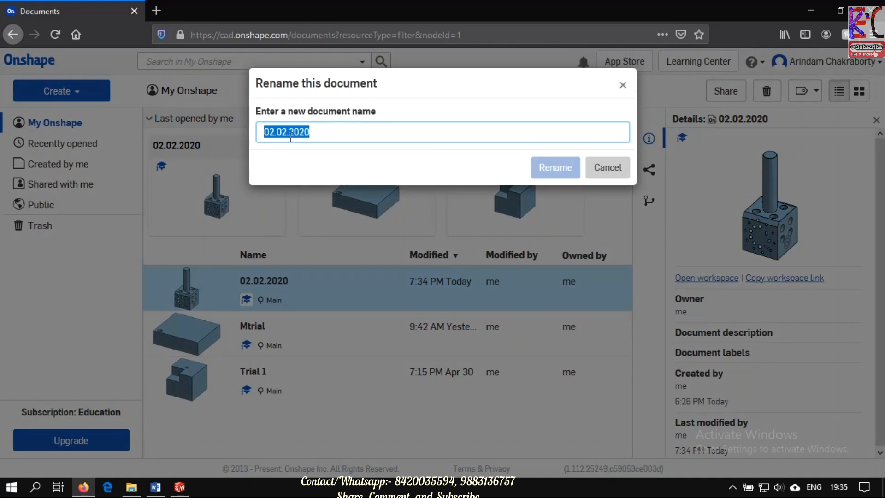
click(288, 134)
mouse_move(838, 488)
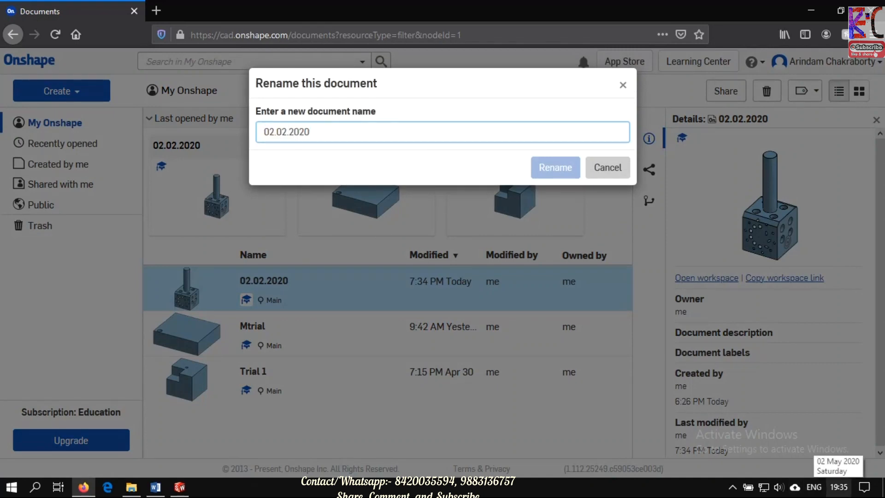
key(Delete)
text(4)
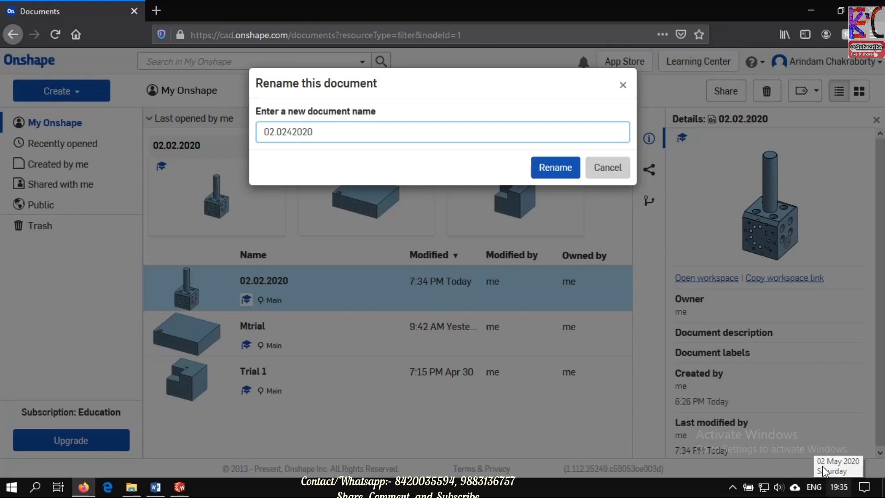
key(BackSpace)
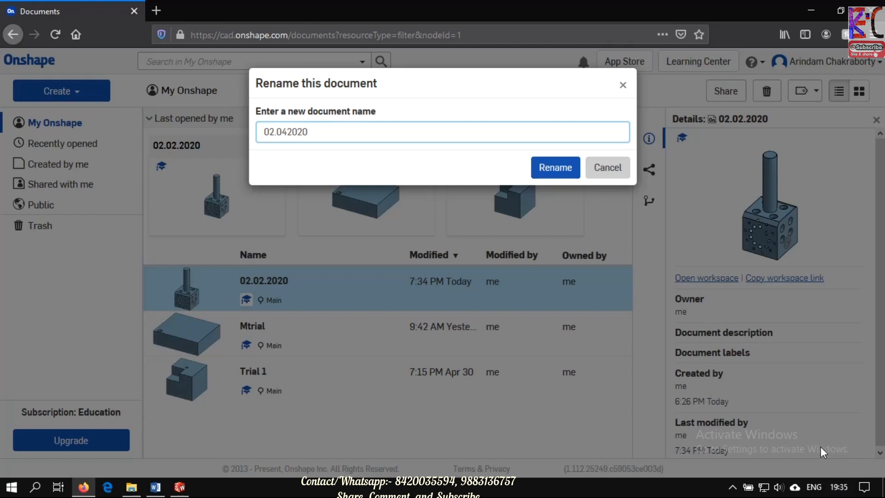
click(556, 167)
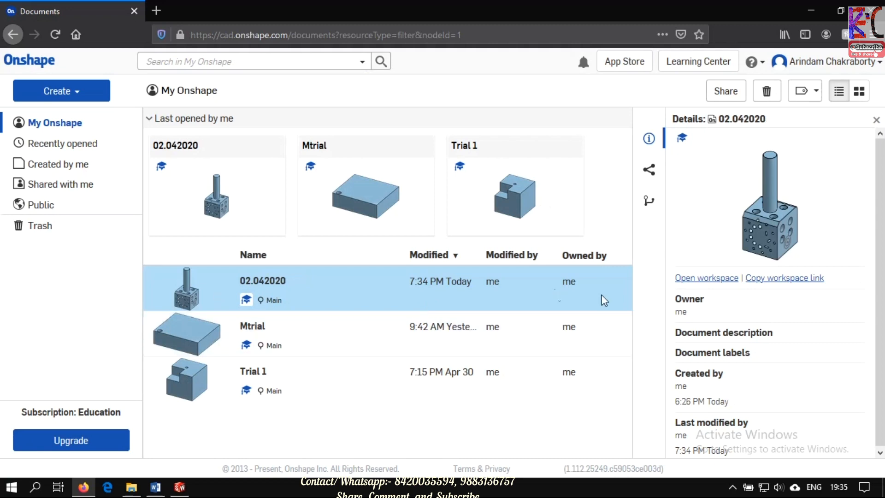
- Correct the document name to 02.04.2020 by adding the missing dot before the year, and clear the selection
right_click(315, 283)
click(382, 390)
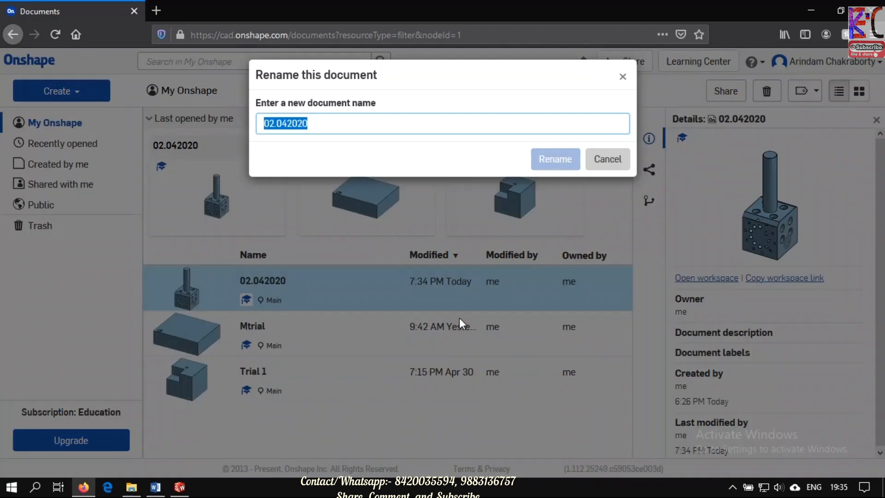
click(287, 132)
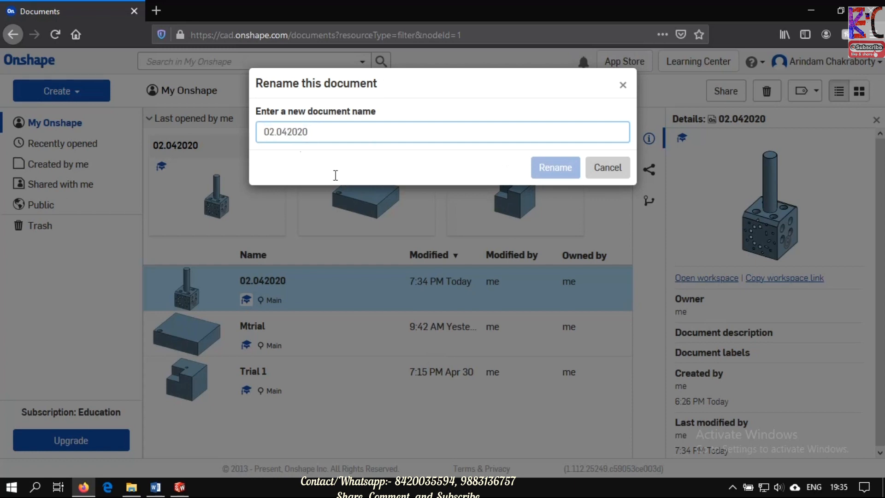
text(.)
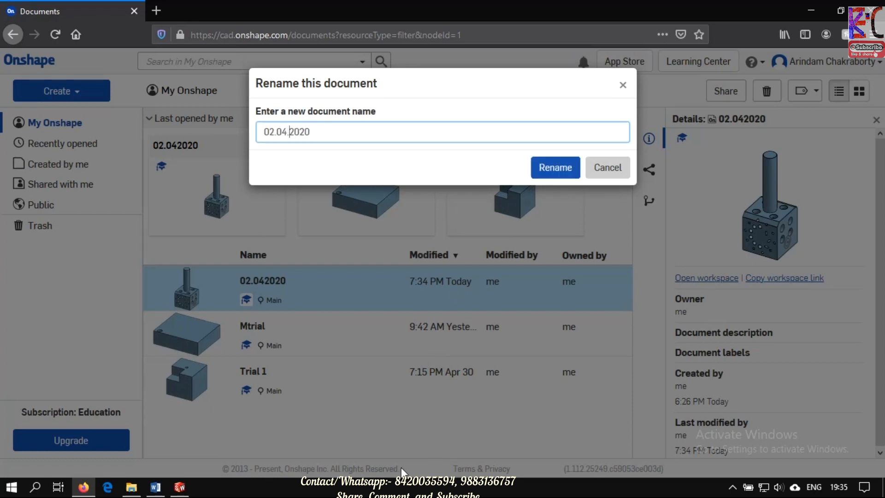
click(572, 169)
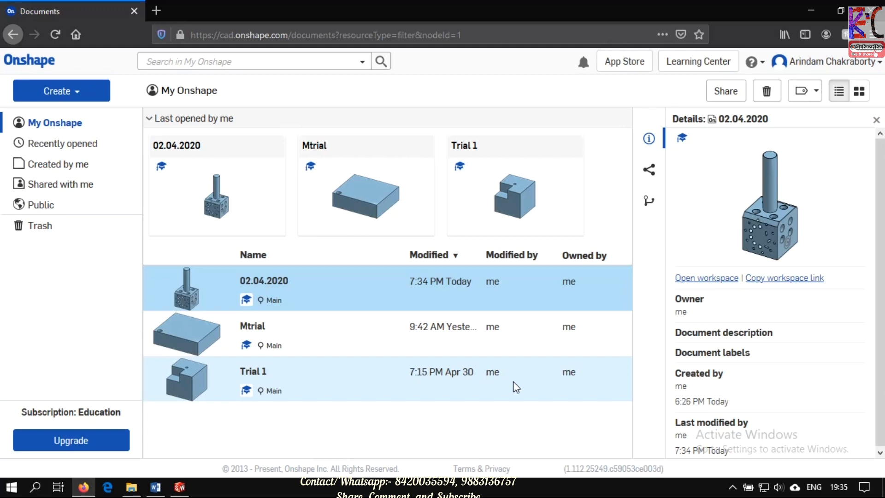
click(438, 442)
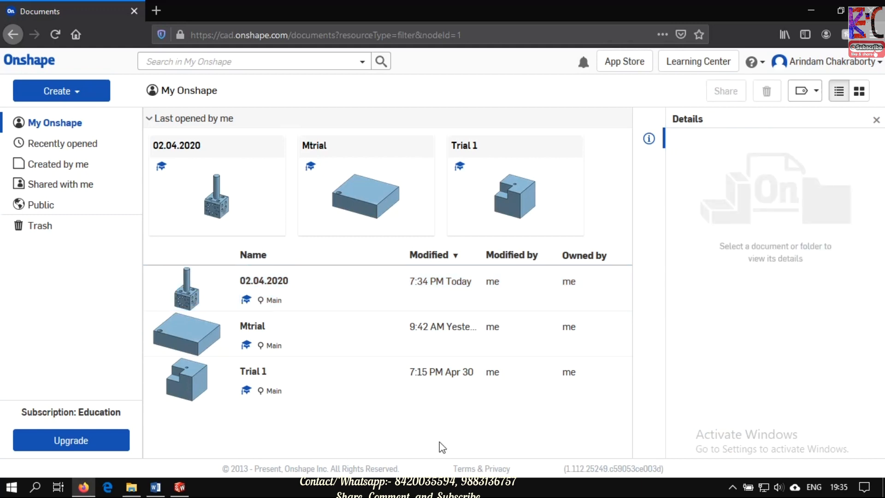
- Open the document 02.04.2020 to view the finished part, return to the documents list and select its entry
click(184, 289)
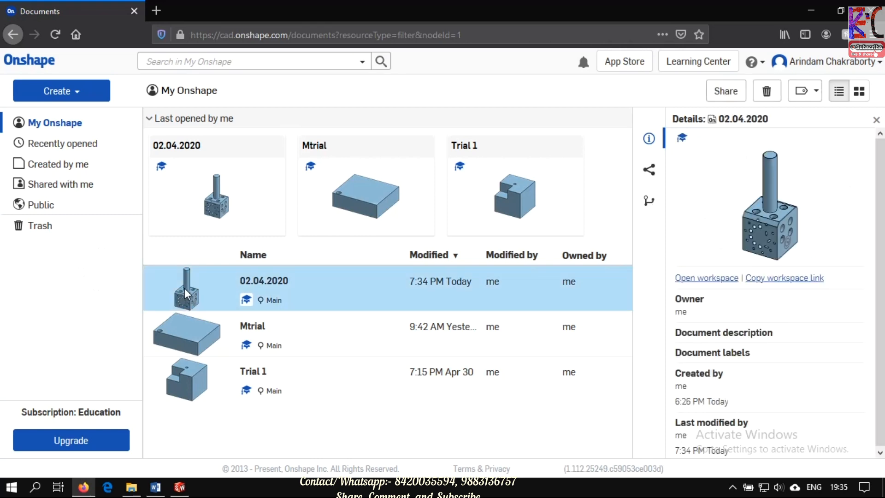
click(184, 289)
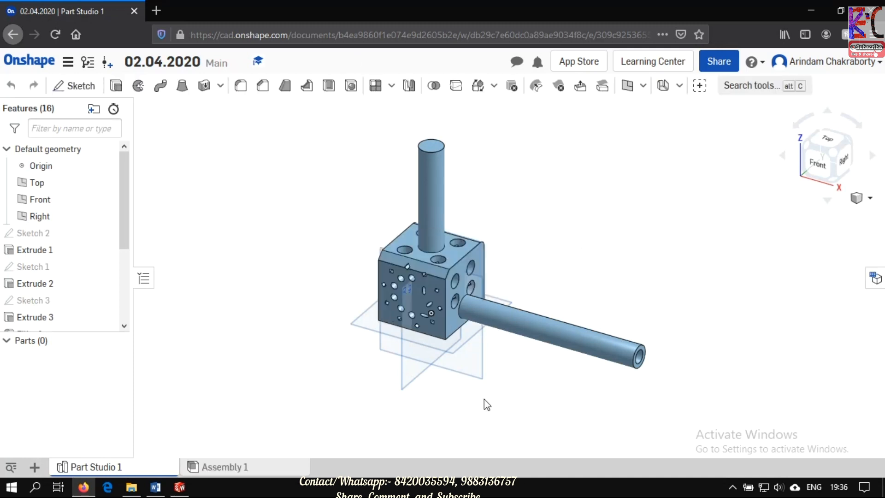
click(23, 67)
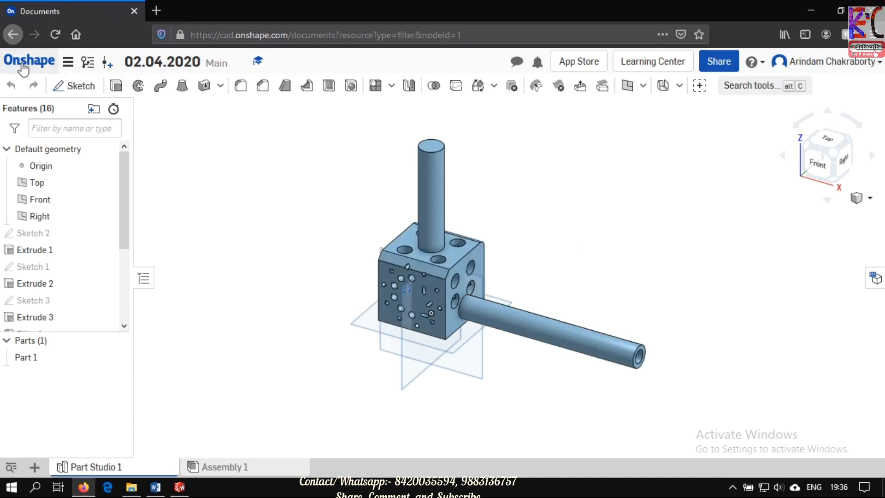
click(296, 274)
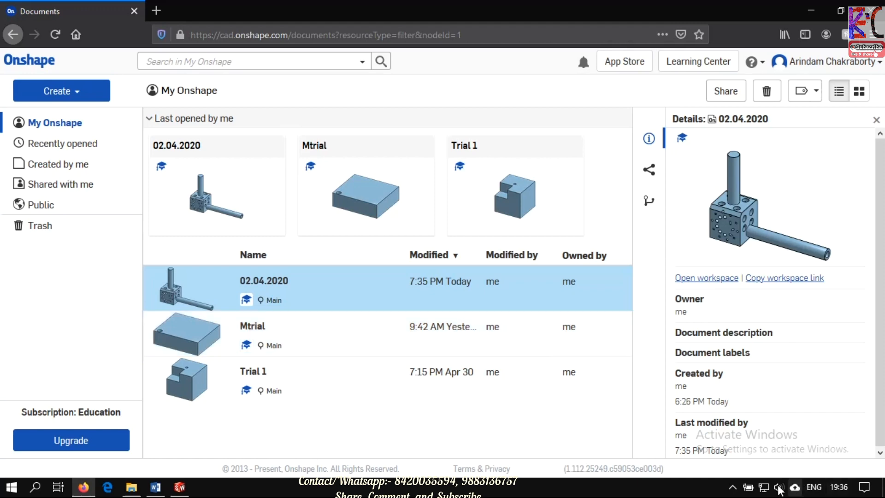
click(734, 489)
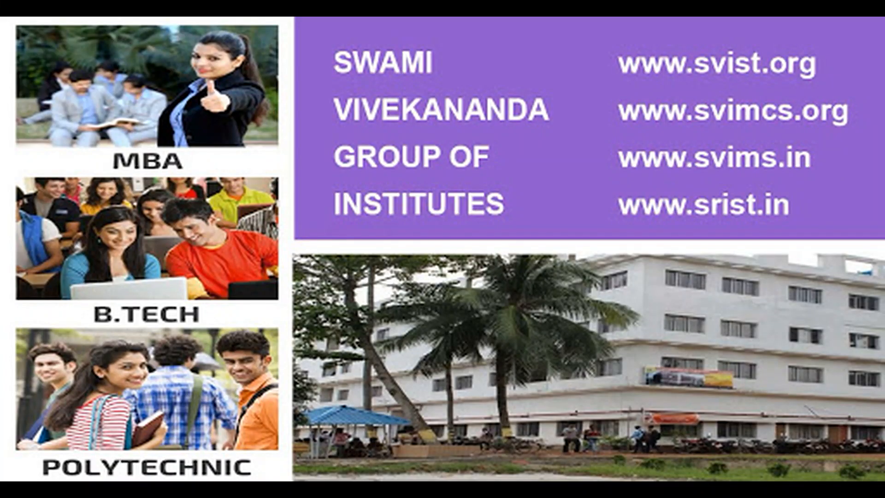